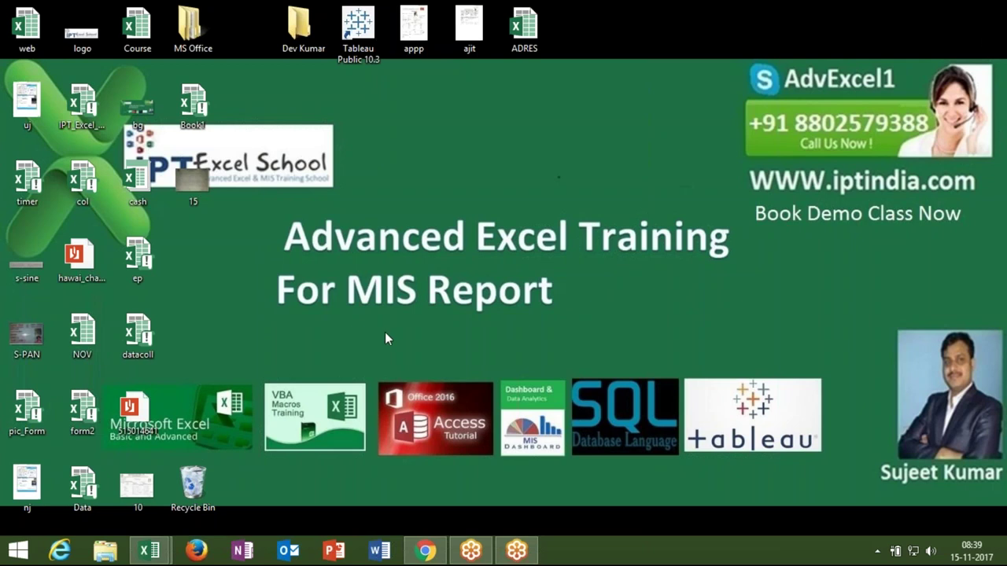
Search the Start screen for the Office 2016 apps and launch Access 2016
{"action": "left_click", "coordinate": [18, 551]}
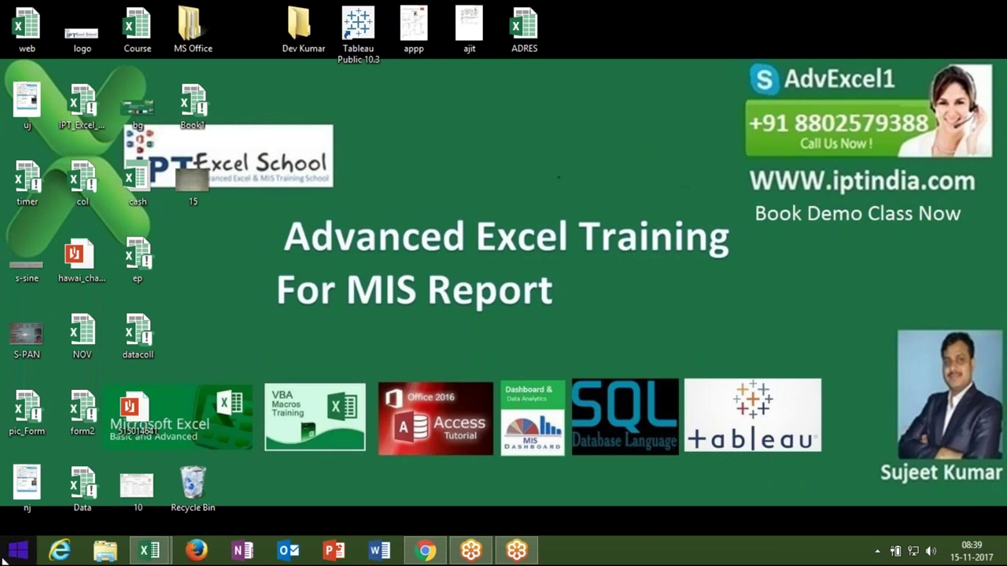
{"action": "type", "text": "200"}
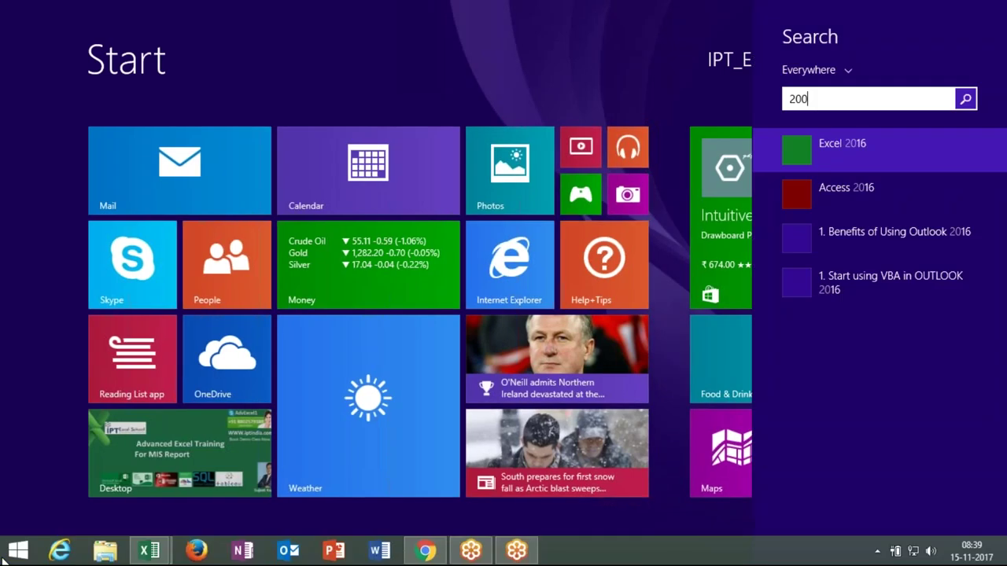
{"action": "key", "text": "BackSpace"}
{"action": "key", "text": "BackSpace"}
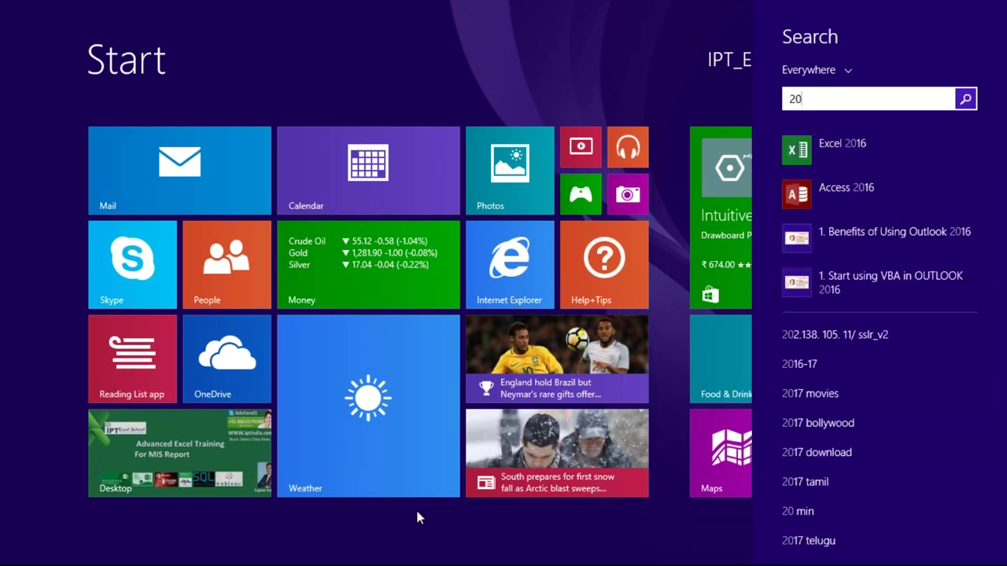
{"action": "left_click", "coordinate": [808, 203]}
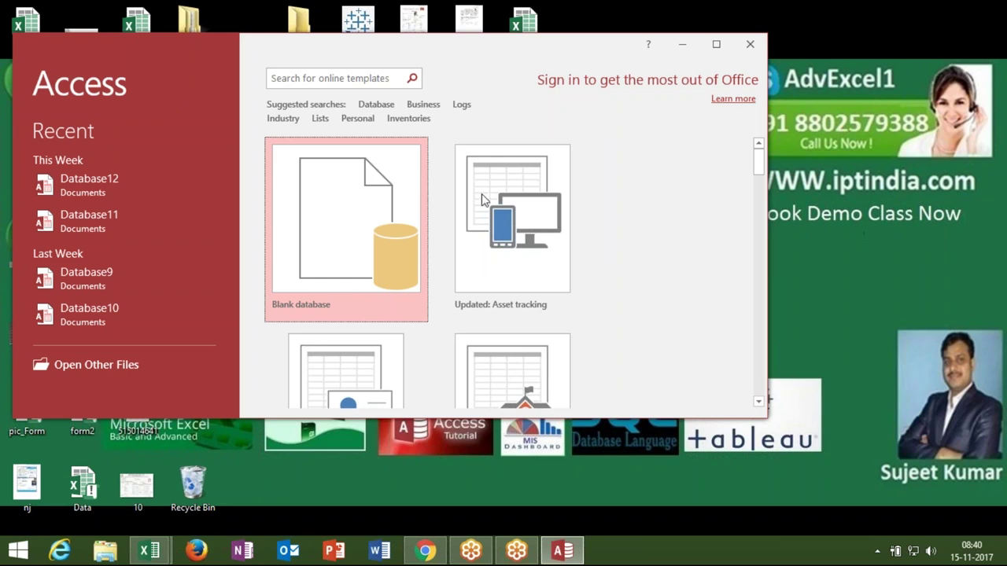
Create the blank database Database13 and maximize the Access window
{"action": "left_click", "coordinate": [343, 225]}
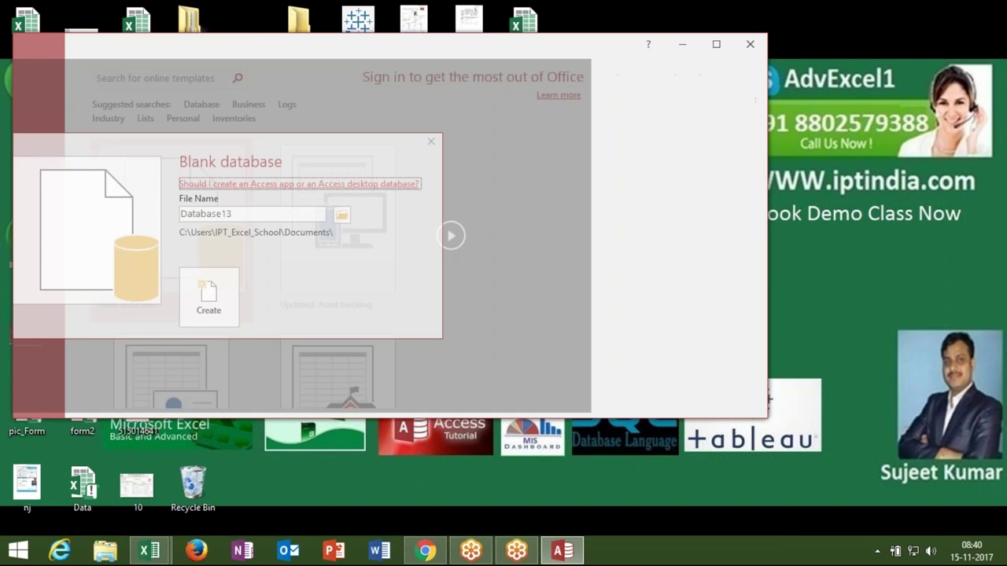
{"action": "key", "text": "Return"}
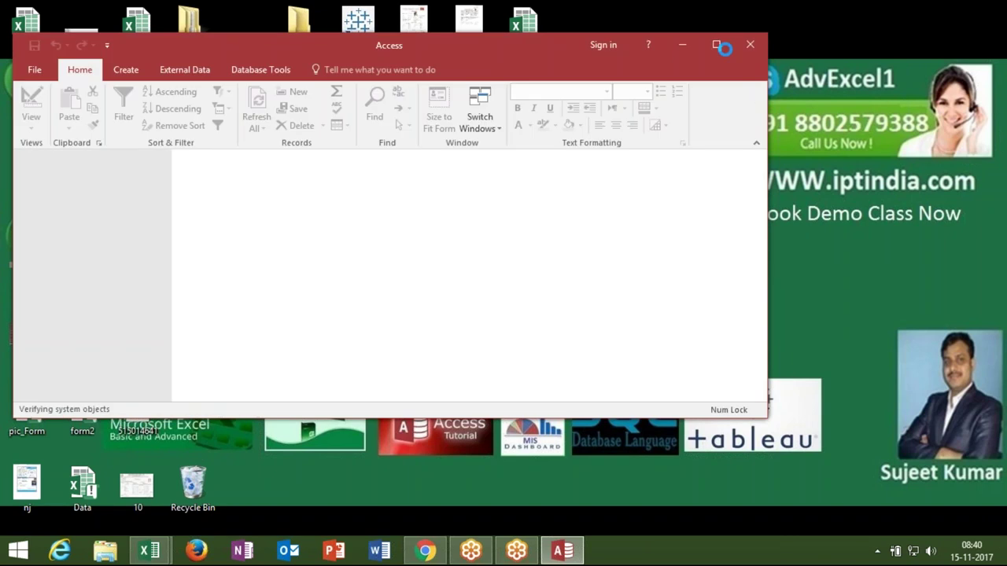
{"action": "left_click", "coordinate": [716, 44]}
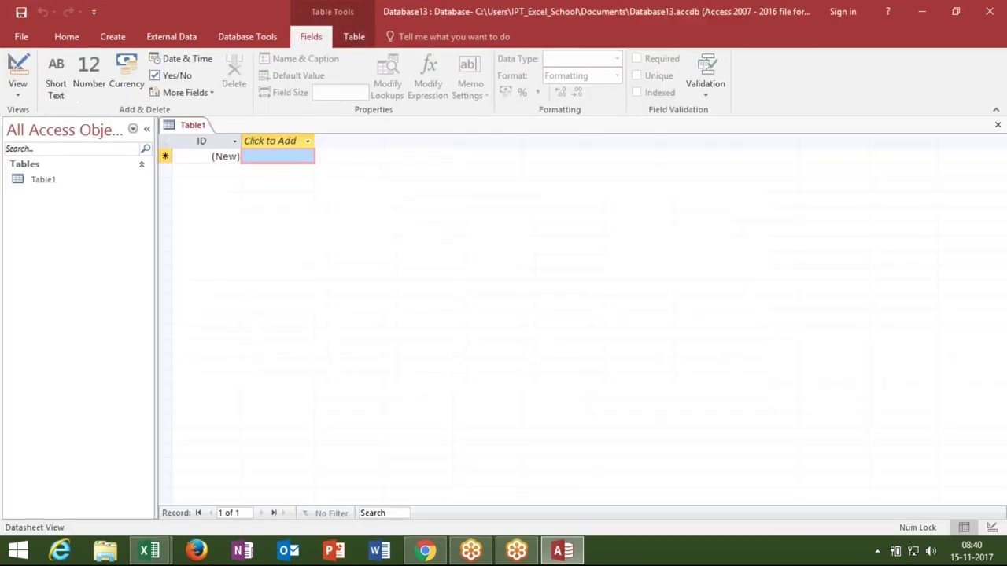
Start a new form in Form Design and close it without keeping it
{"action": "left_click", "coordinate": [110, 36]}
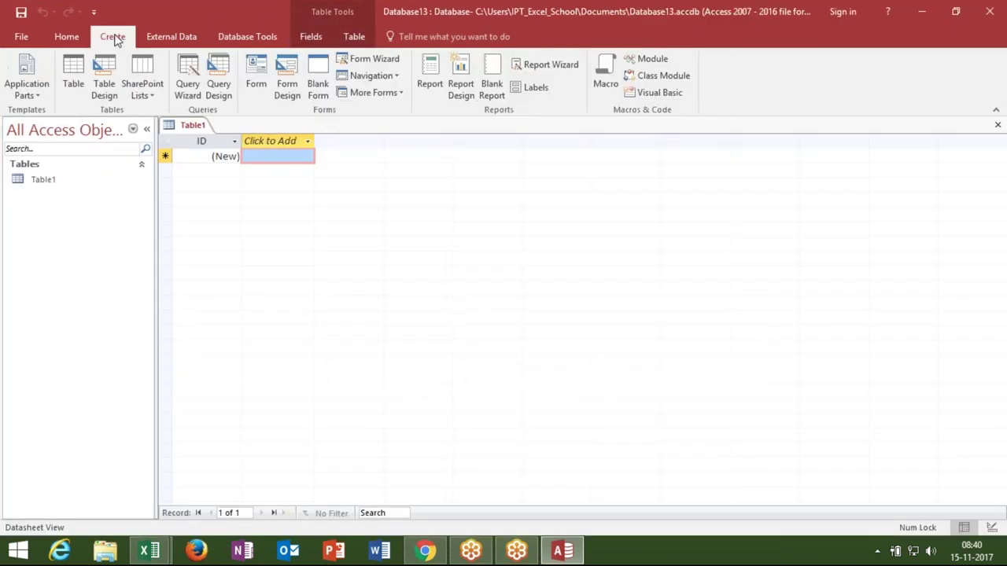
{"action": "left_click", "coordinate": [288, 106]}
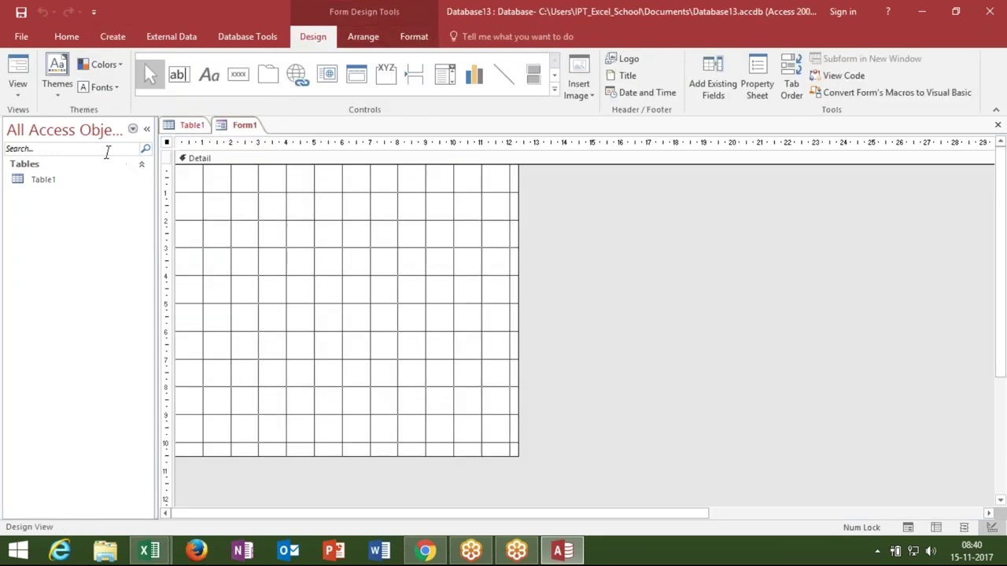
{"action": "left_click", "coordinate": [998, 125]}
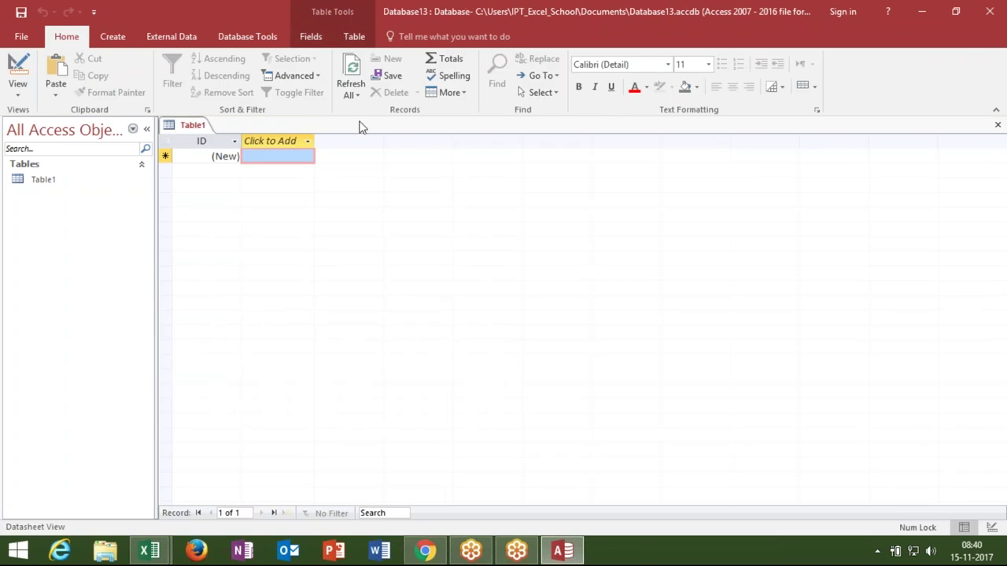
Save the empty table as Table1 when starting the Query Wizard, then cancel the wizard
{"action": "left_click", "coordinate": [124, 38]}
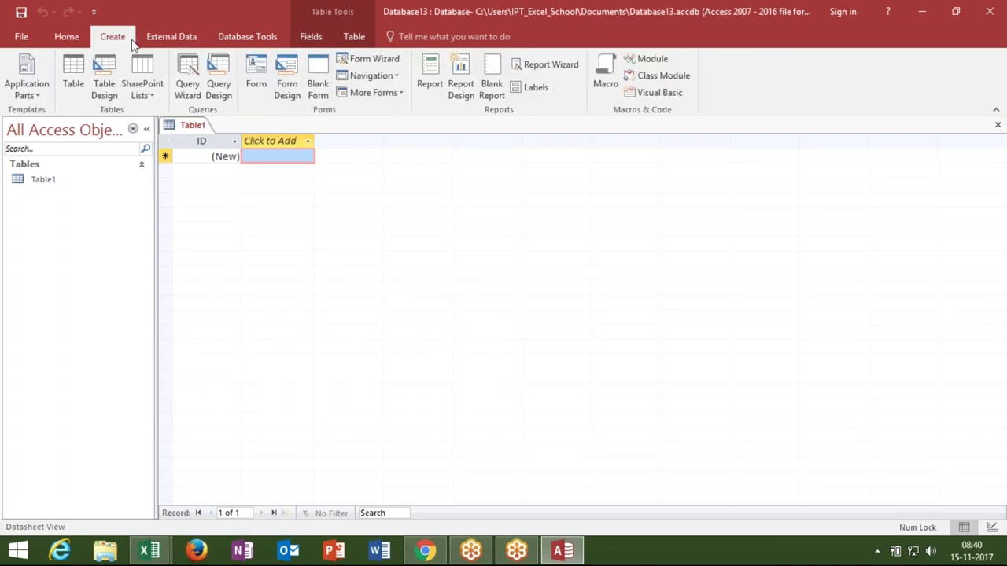
{"action": "left_click", "coordinate": [194, 100]}
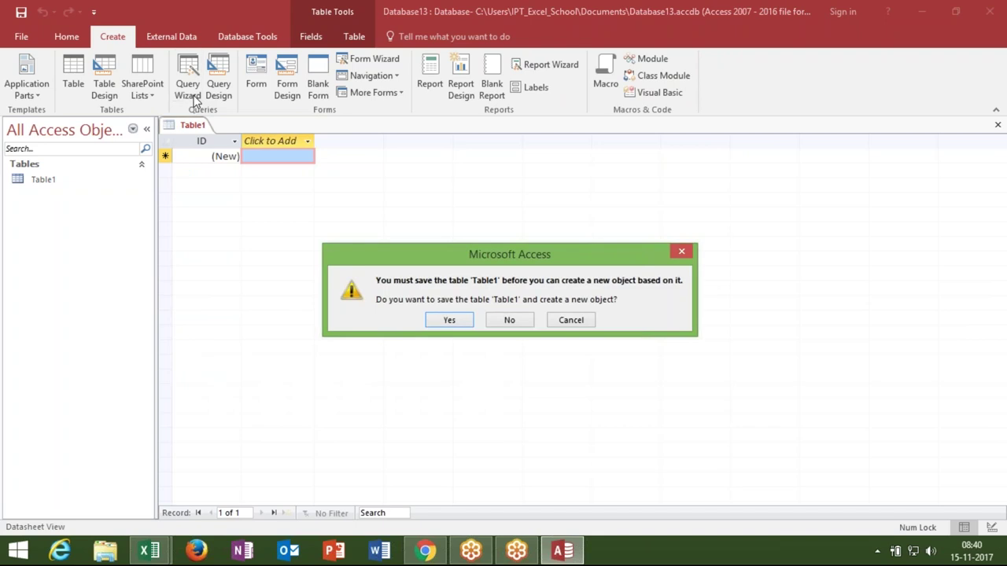
{"action": "left_click", "coordinate": [449, 321]}
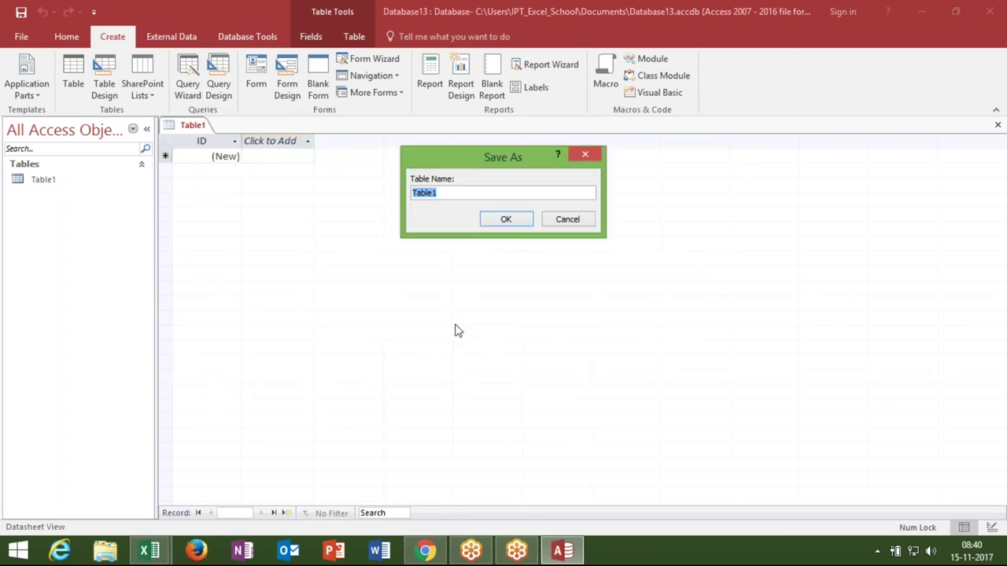
{"action": "left_click", "coordinate": [506, 218]}
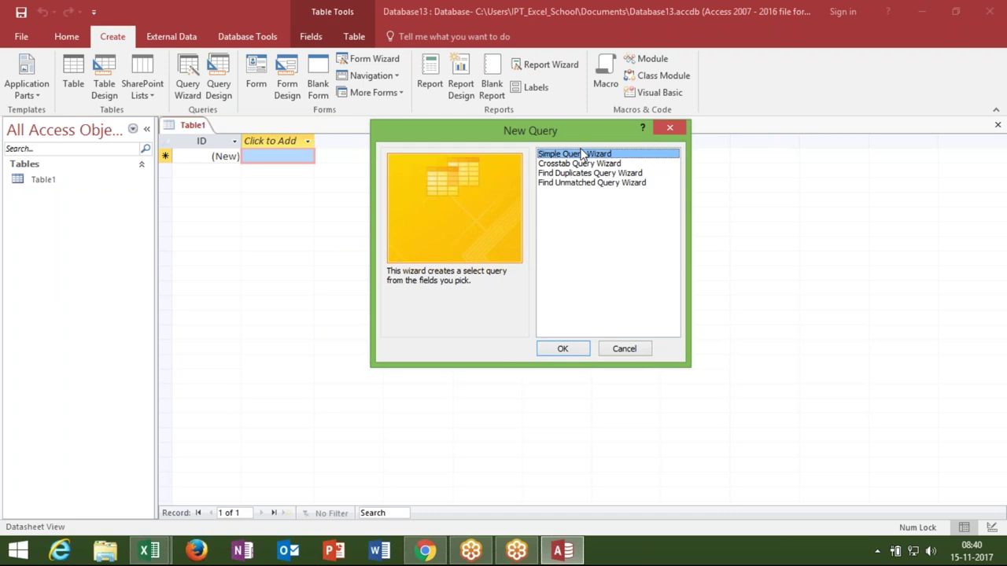
{"action": "left_click", "coordinate": [672, 128]}
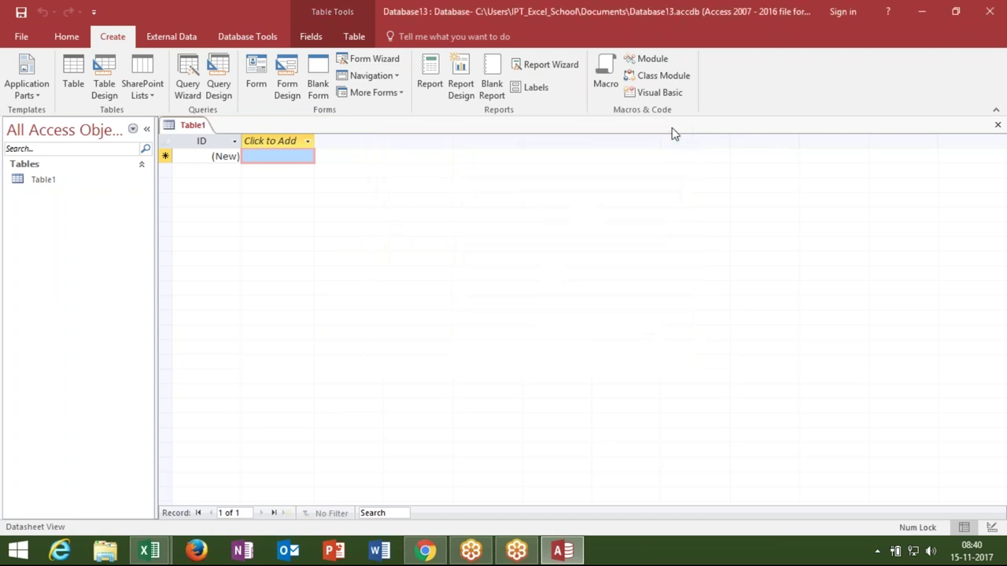
{"action": "left_click", "coordinate": [27, 31]}
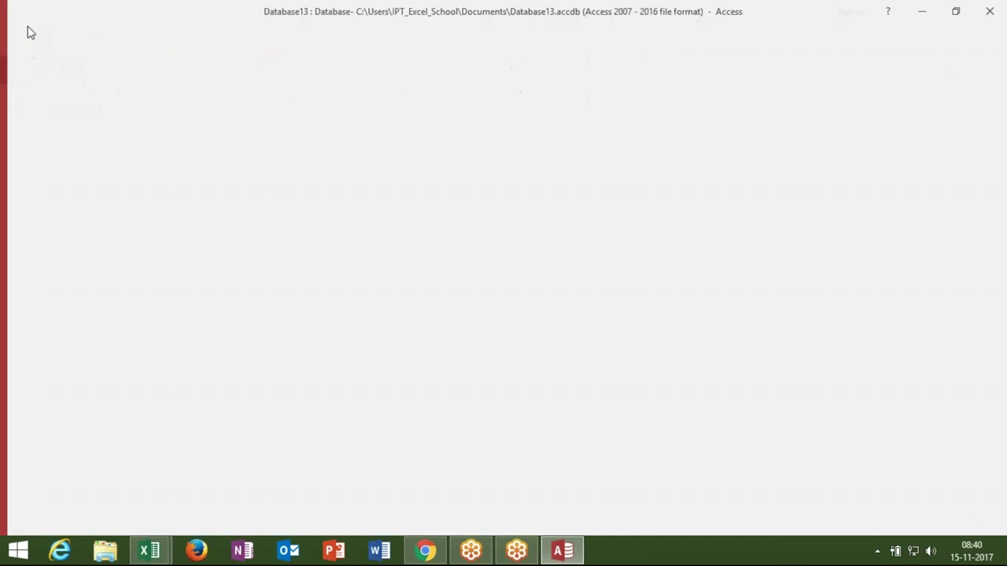
Open Database12 from Recent with content enabled, dismiss the Query Wizard, and select the New table
{"action": "left_click", "coordinate": [43, 122]}
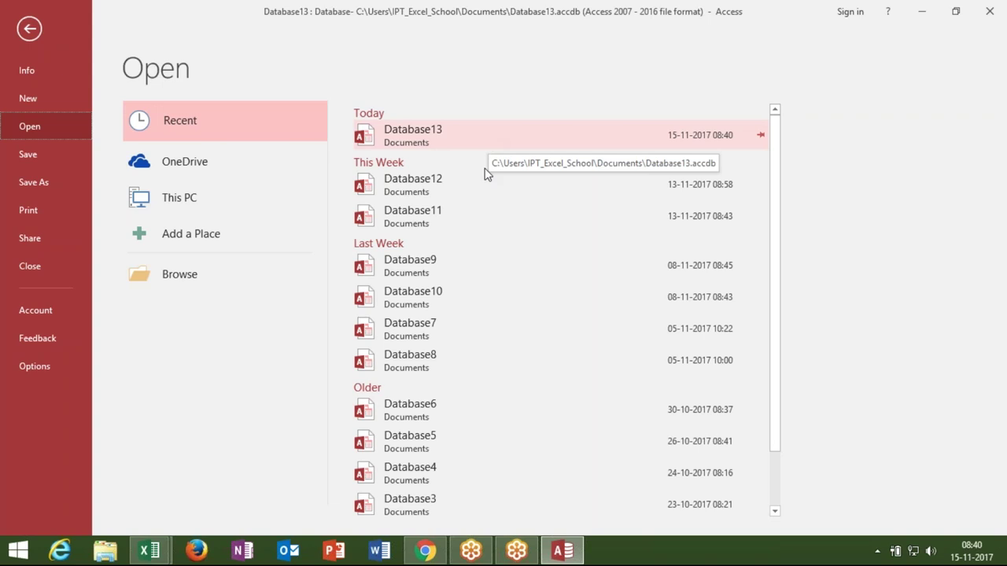
{"action": "left_click", "coordinate": [483, 183]}
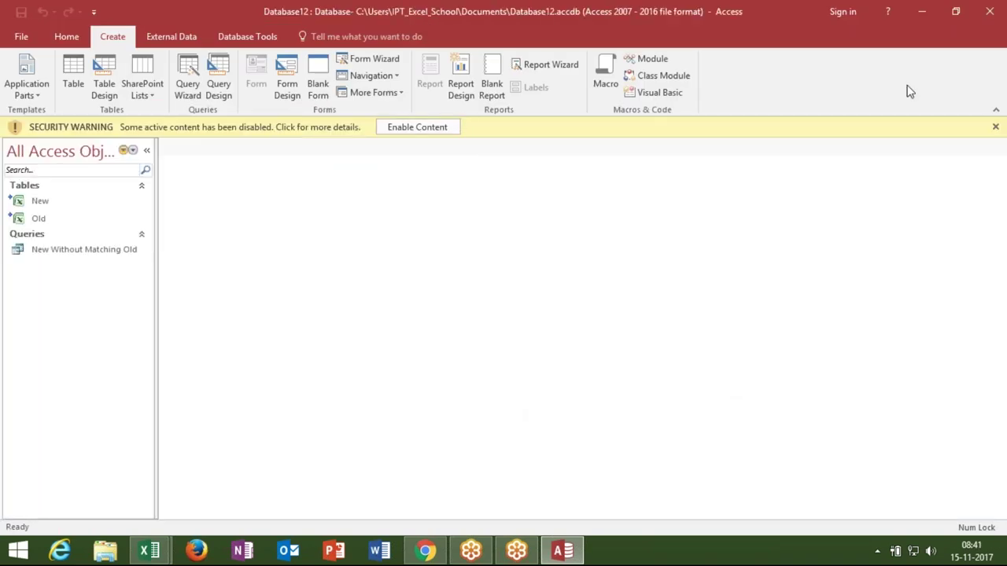
{"action": "left_click", "coordinate": [450, 130]}
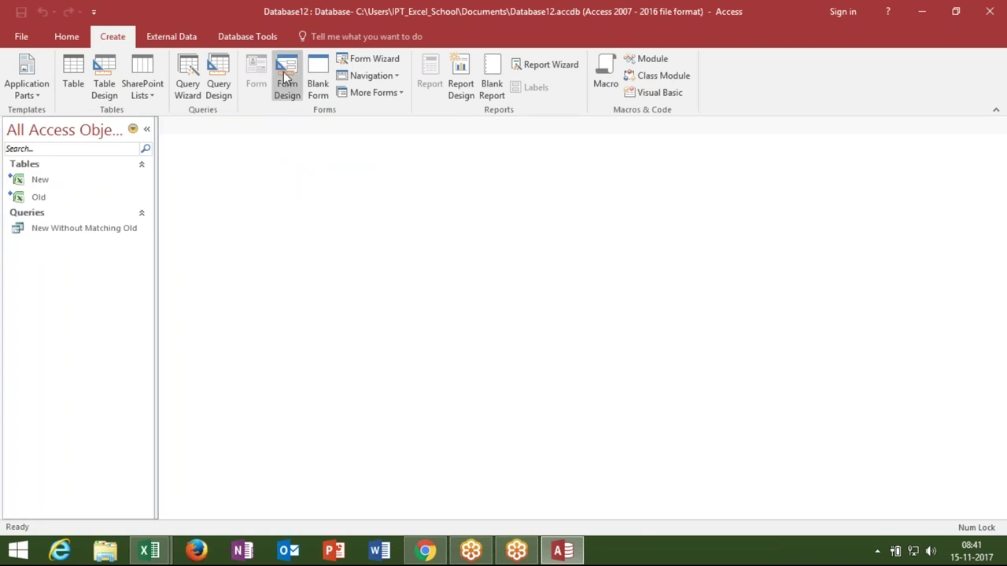
{"action": "left_click", "coordinate": [189, 79]}
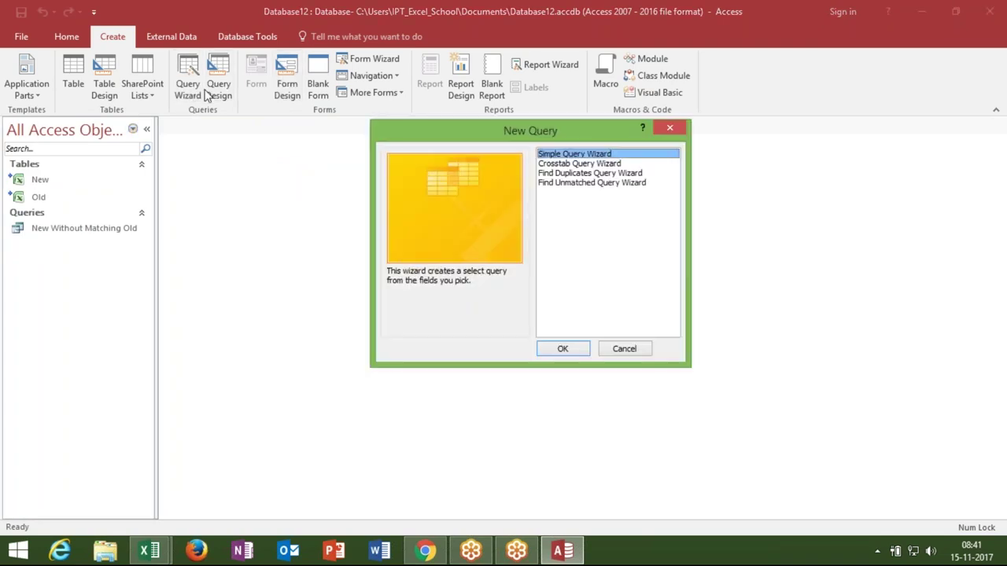
{"action": "left_click", "coordinate": [668, 128]}
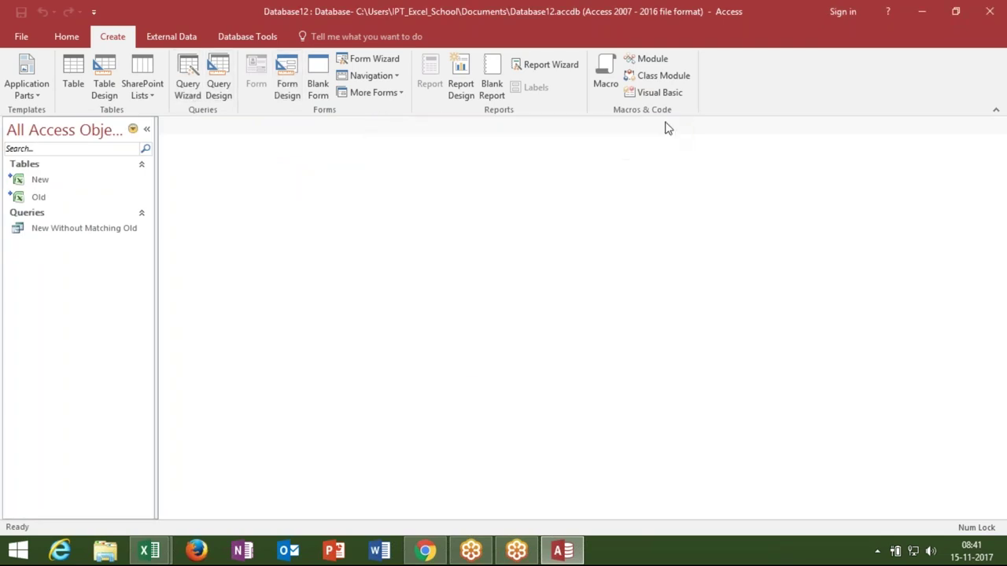
{"action": "left_click", "coordinate": [66, 181]}
Open the New table, then start Query1 in Design View with the New table added
{"action": "double_click", "coordinate": [66, 181]}
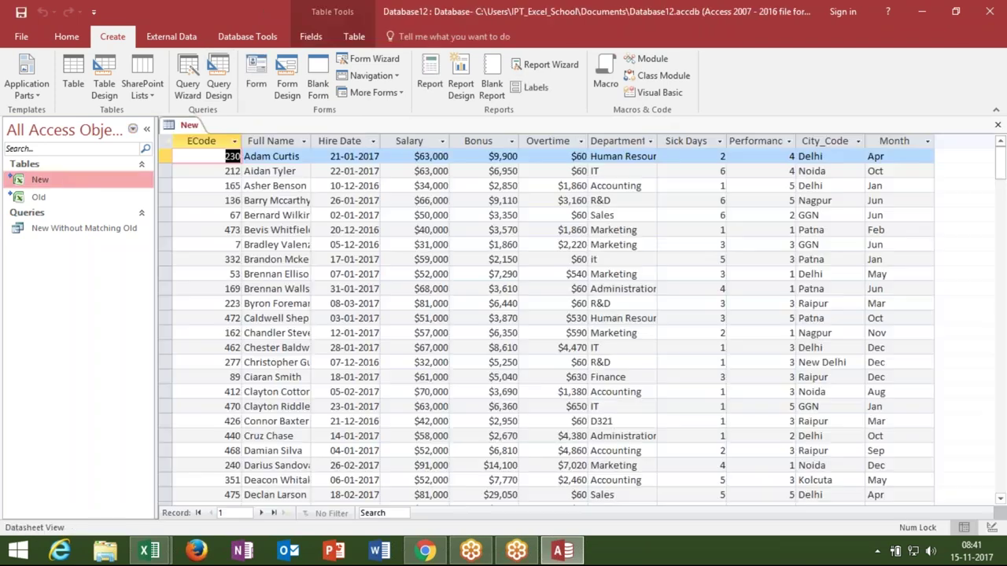
{"action": "left_click", "coordinate": [219, 88]}
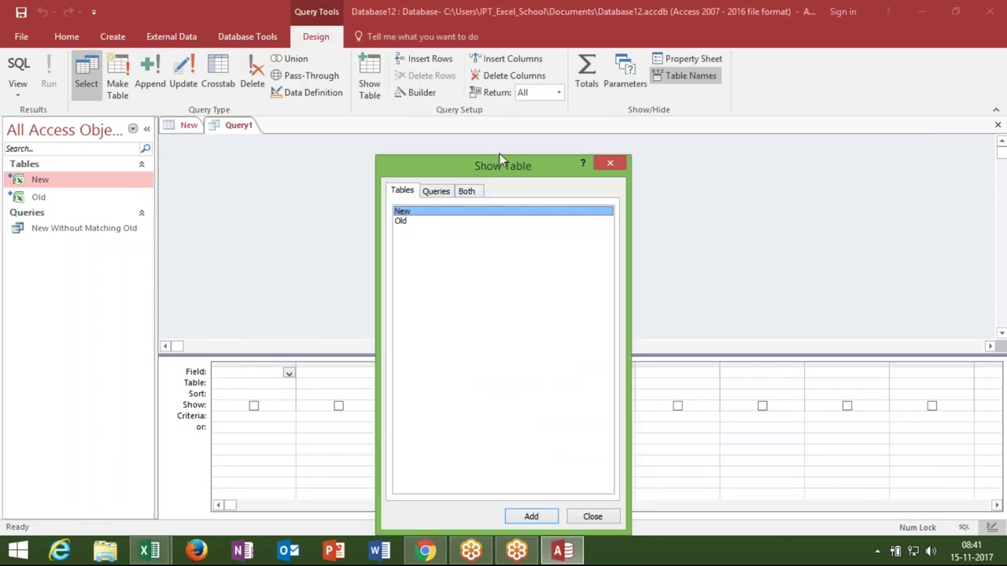
{"action": "left_click", "coordinate": [430, 221]}
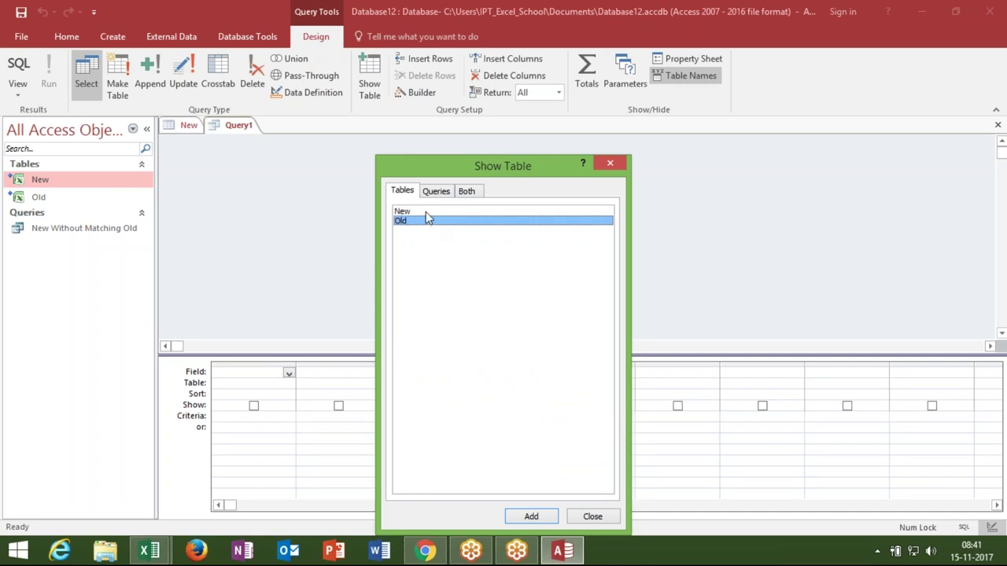
{"action": "left_click", "coordinate": [426, 212]}
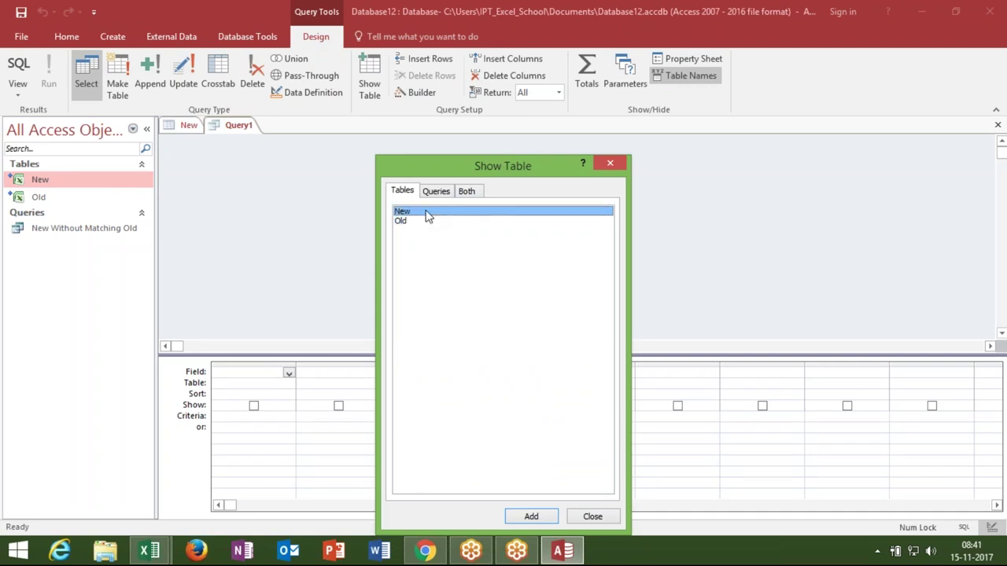
{"action": "left_click", "coordinate": [554, 516]}
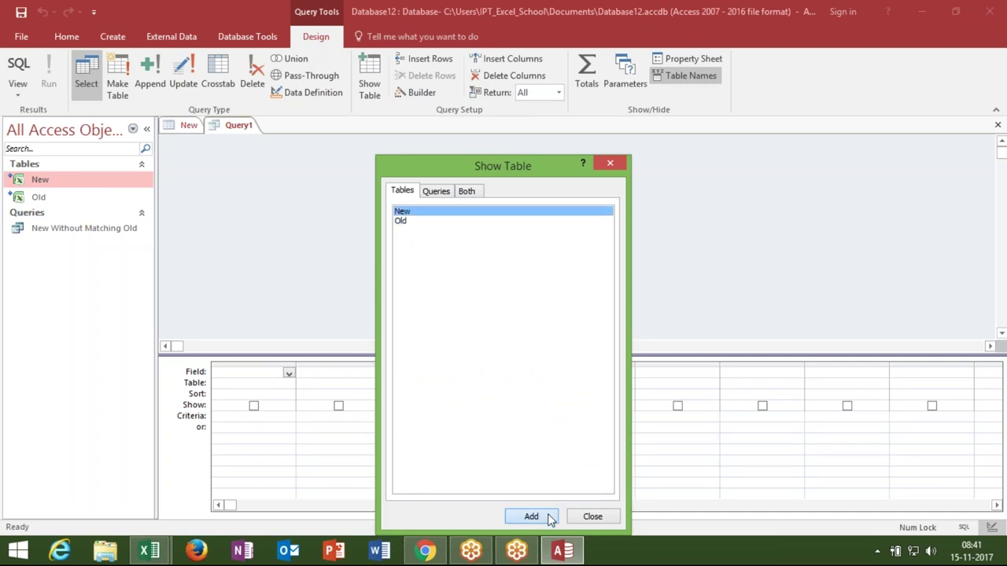
Add New.* and Month to the query grid with criterion JAN under Month, then close the design
{"action": "left_click", "coordinate": [612, 166]}
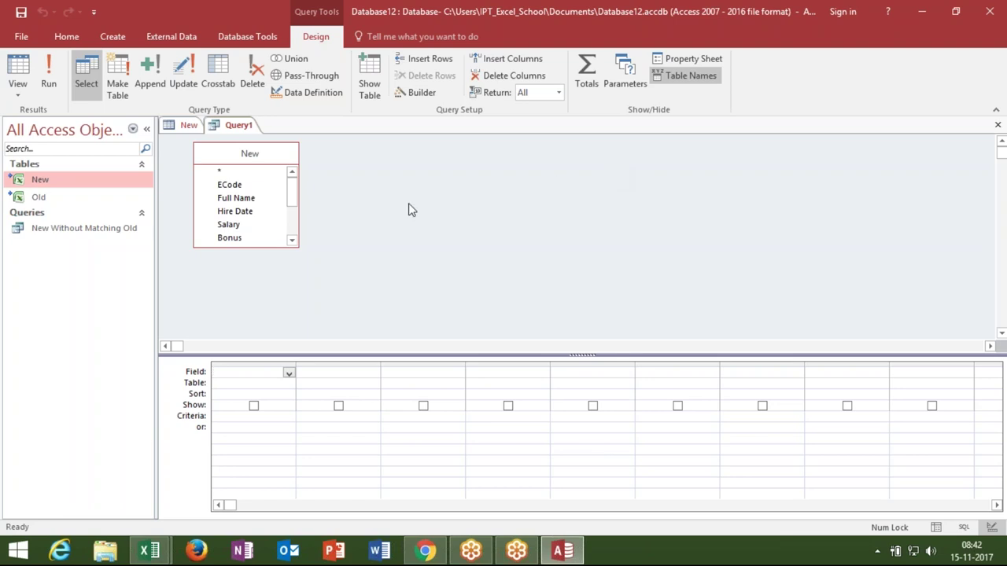
{"action": "double_click", "coordinate": [223, 171]}
{"action": "key", "text": "Tab"}
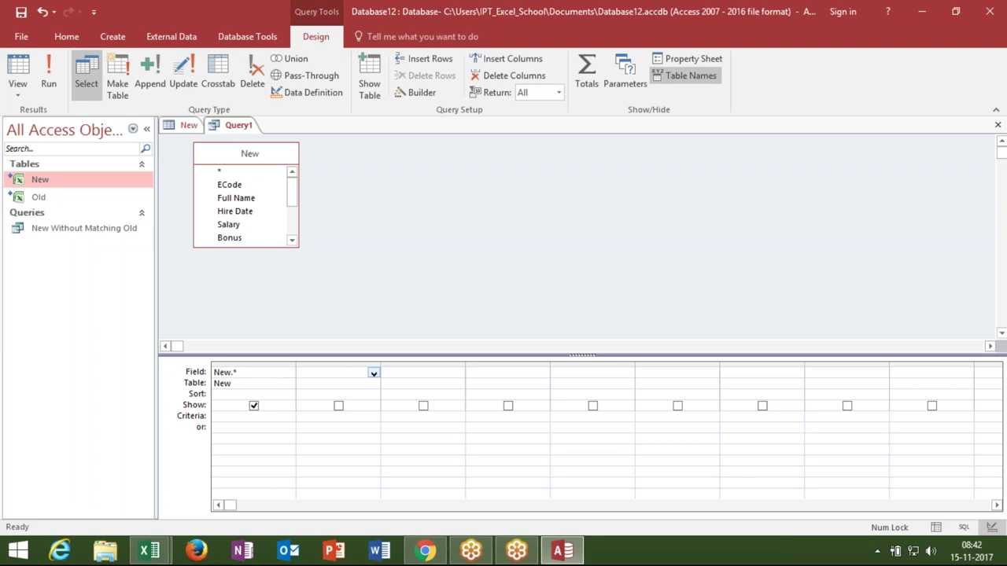
{"action": "scroll", "coordinate": [290, 218], "scroll_direction": "down", "scroll_amount": 2}
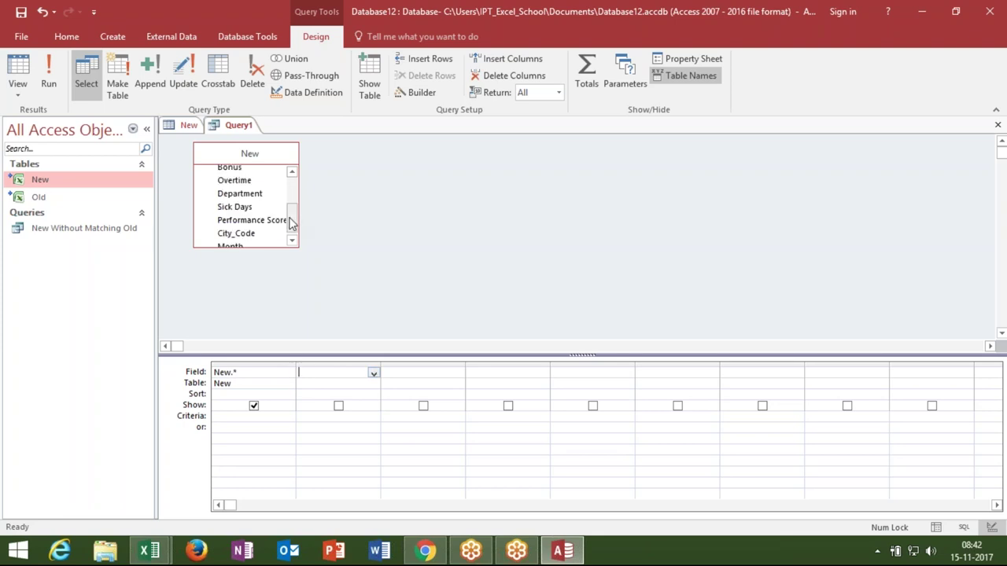
{"action": "left_click", "coordinate": [291, 240]}
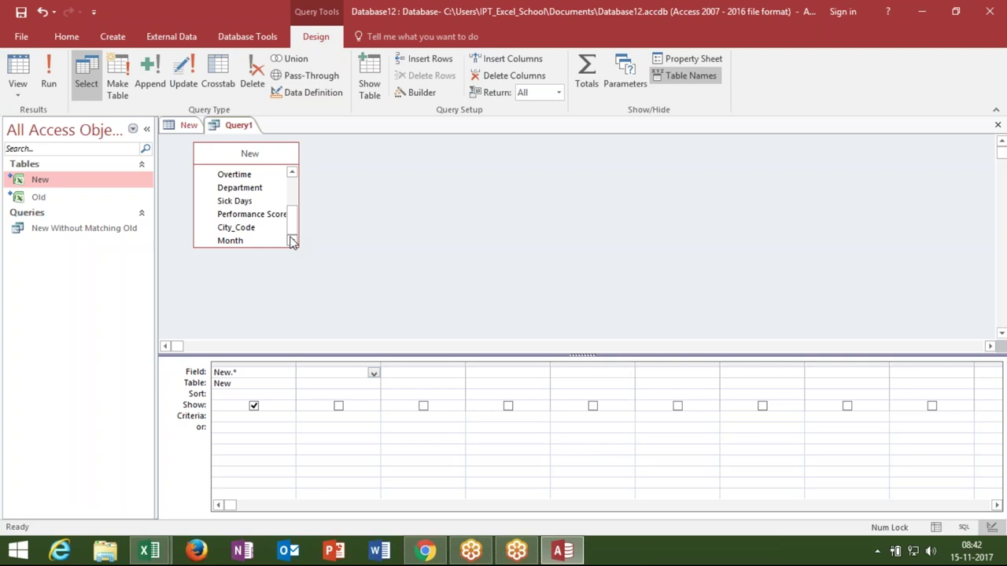
{"action": "double_click", "coordinate": [264, 241]}
{"action": "left_click", "coordinate": [320, 418]}
{"action": "type", "text": "AN"}
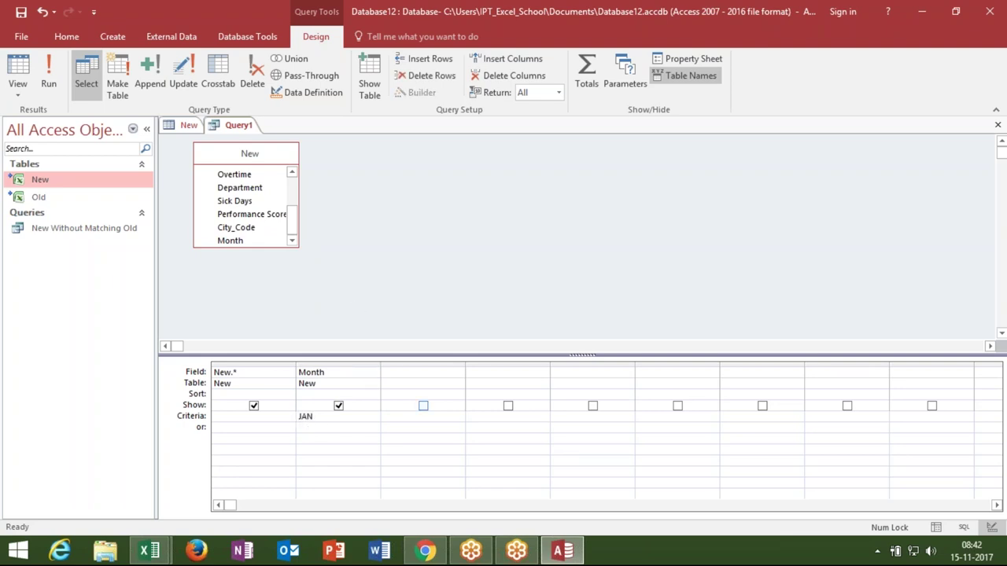
{"action": "left_click", "coordinate": [413, 480]}
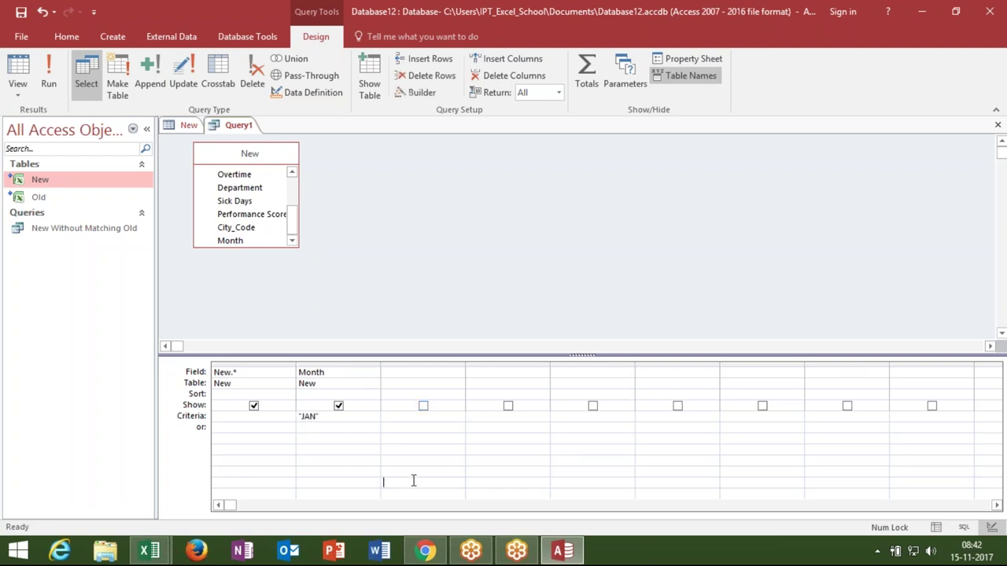
{"action": "left_click", "coordinate": [996, 126]}
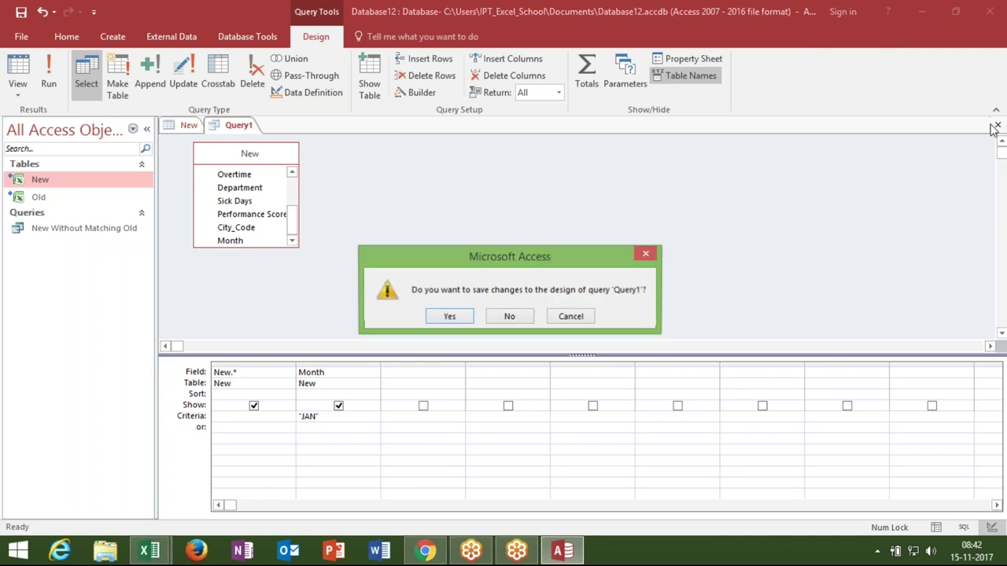
Save the query as Query1, close the New table, and review Query1's nine January records
{"action": "left_click", "coordinate": [459, 316]}
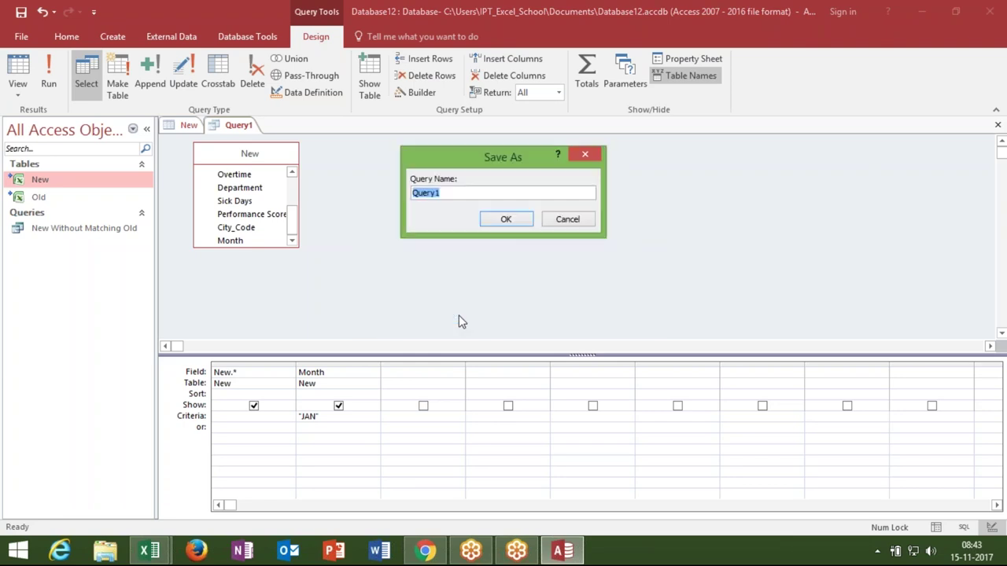
{"action": "left_click", "coordinate": [505, 221]}
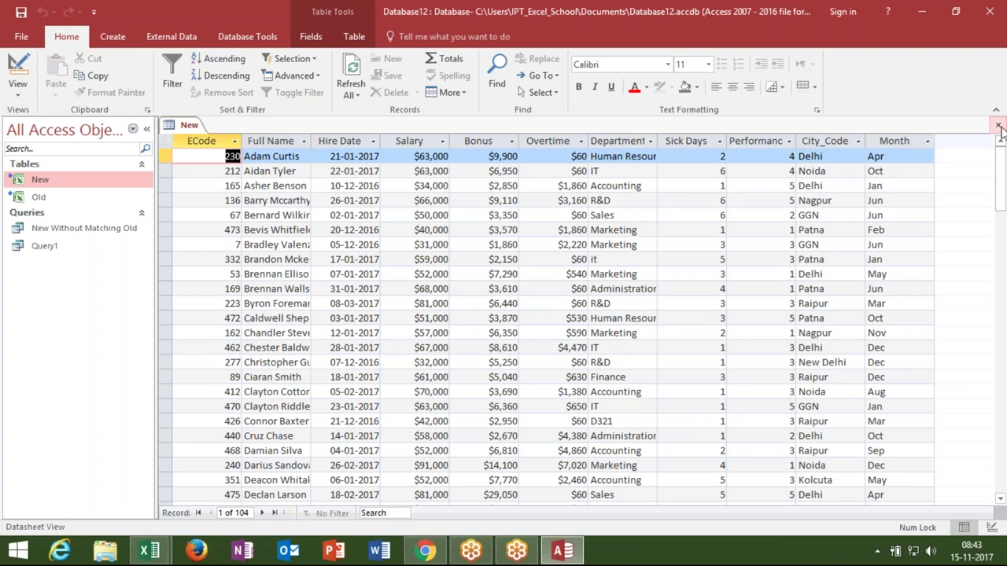
{"action": "left_click", "coordinate": [998, 125]}
{"action": "left_click", "coordinate": [53, 247]}
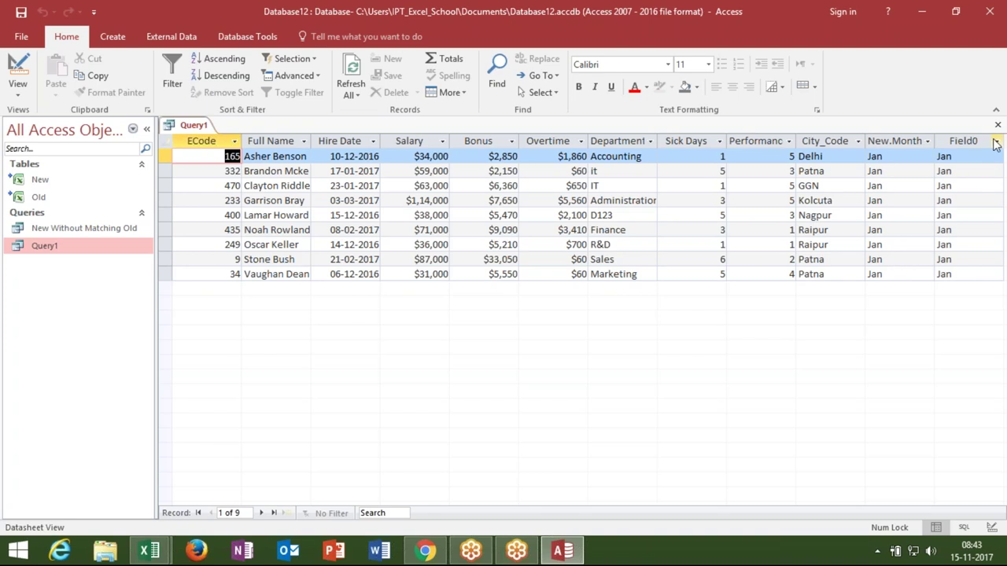
{"action": "left_click", "coordinate": [998, 125]}
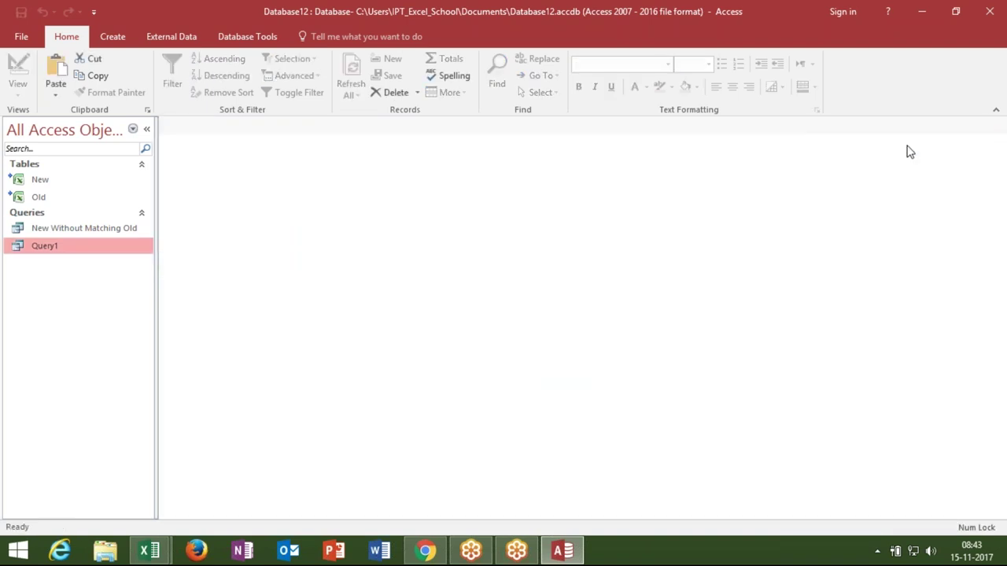
{"action": "left_click", "coordinate": [115, 36]}
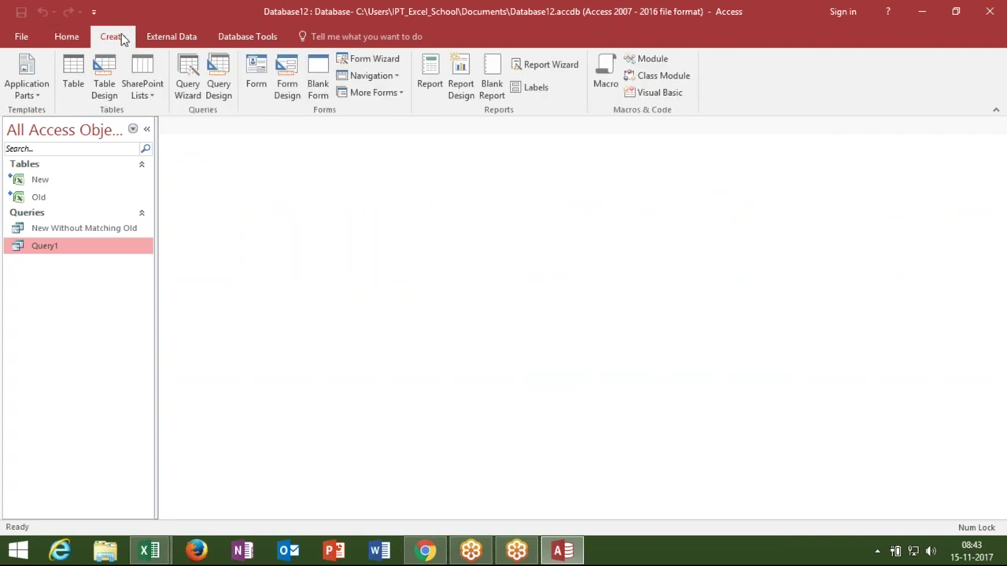
{"action": "left_click", "coordinate": [260, 87]}
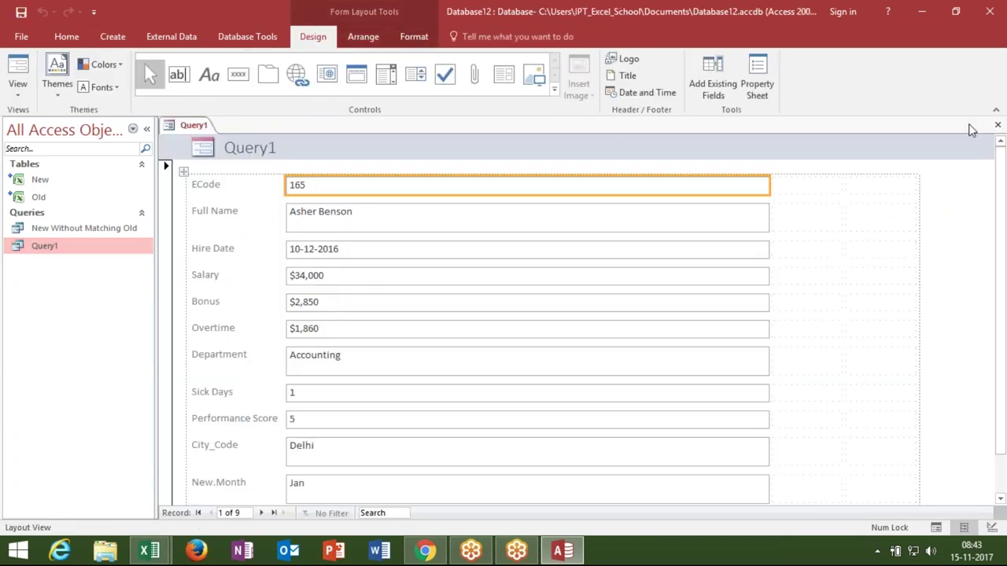
{"action": "left_click", "coordinate": [997, 125]}
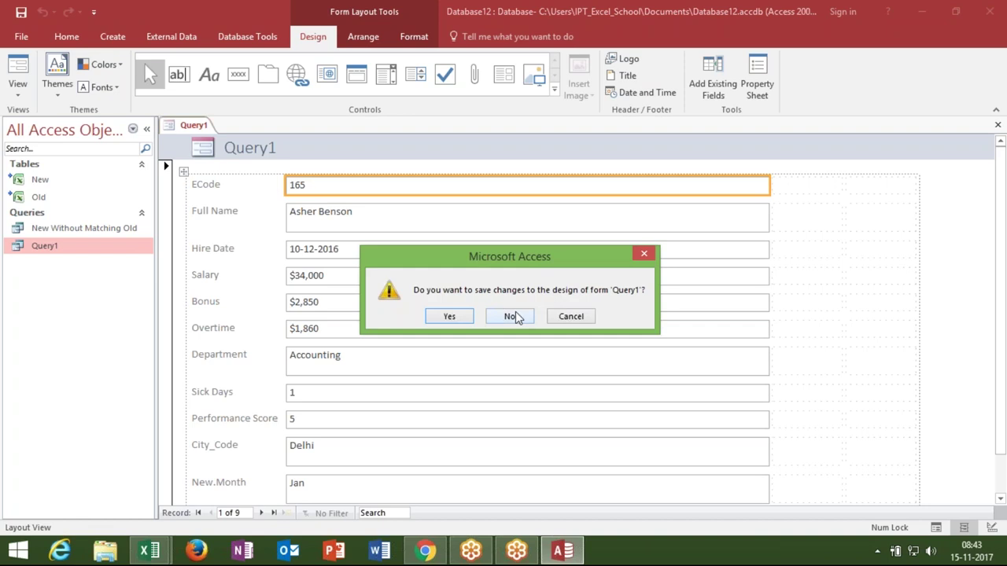
{"action": "left_click", "coordinate": [516, 312]}
{"action": "left_click", "coordinate": [114, 37]}
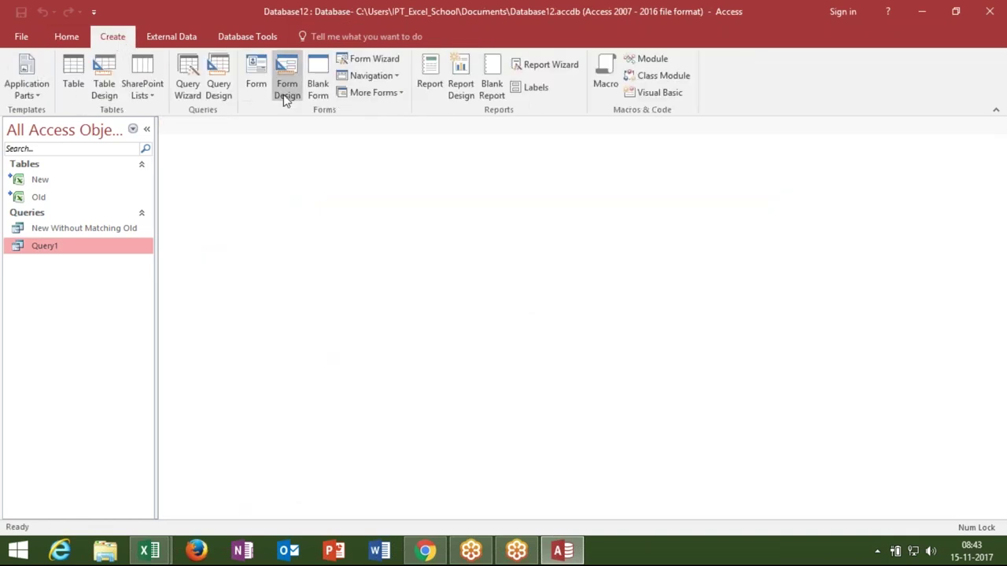
{"action": "left_click", "coordinate": [287, 89]}
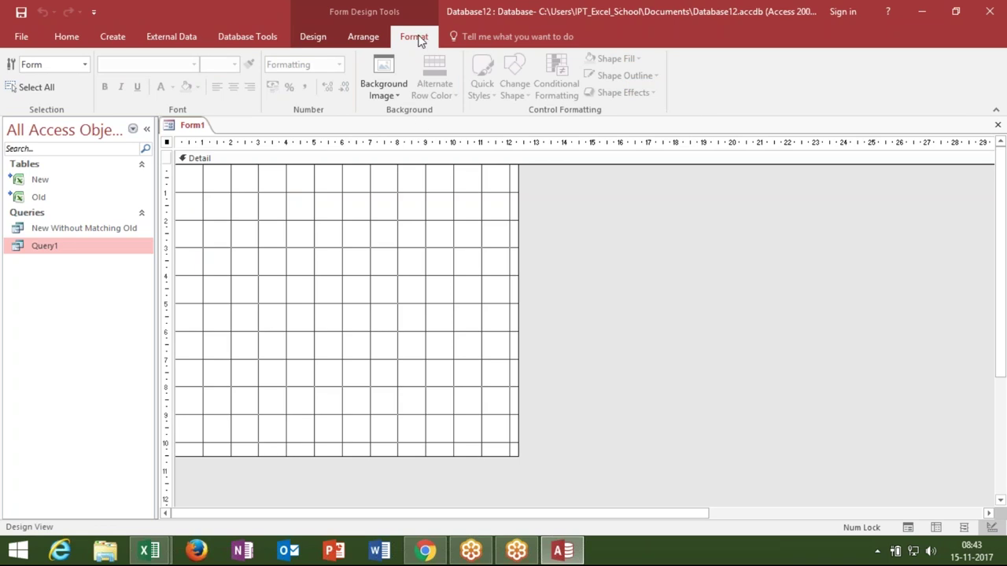
Select Form1's Detail section and pick the Text Box control from the Design tools
{"action": "left_click", "coordinate": [365, 37]}
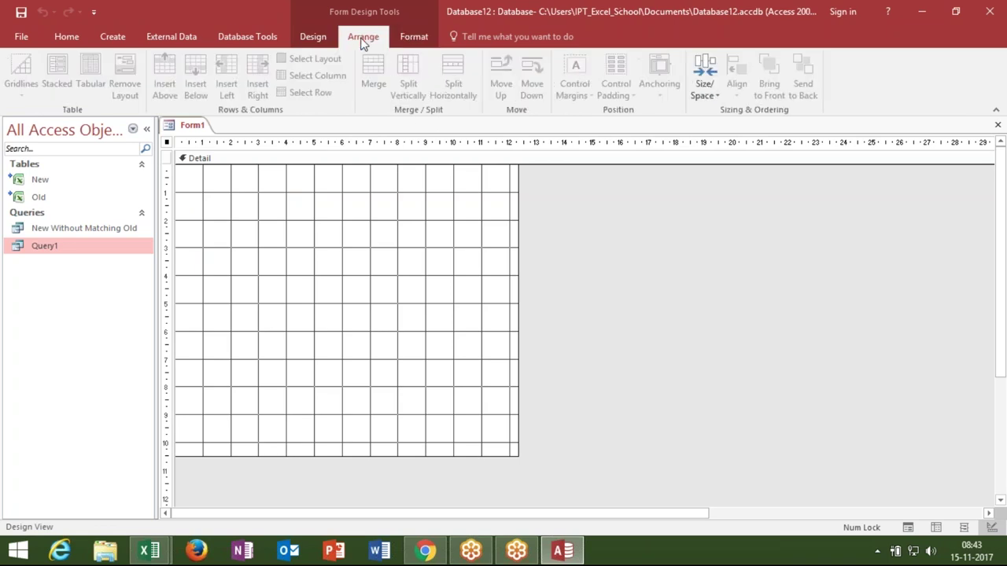
{"action": "left_click", "coordinate": [412, 37]}
{"action": "left_click", "coordinate": [200, 158]}
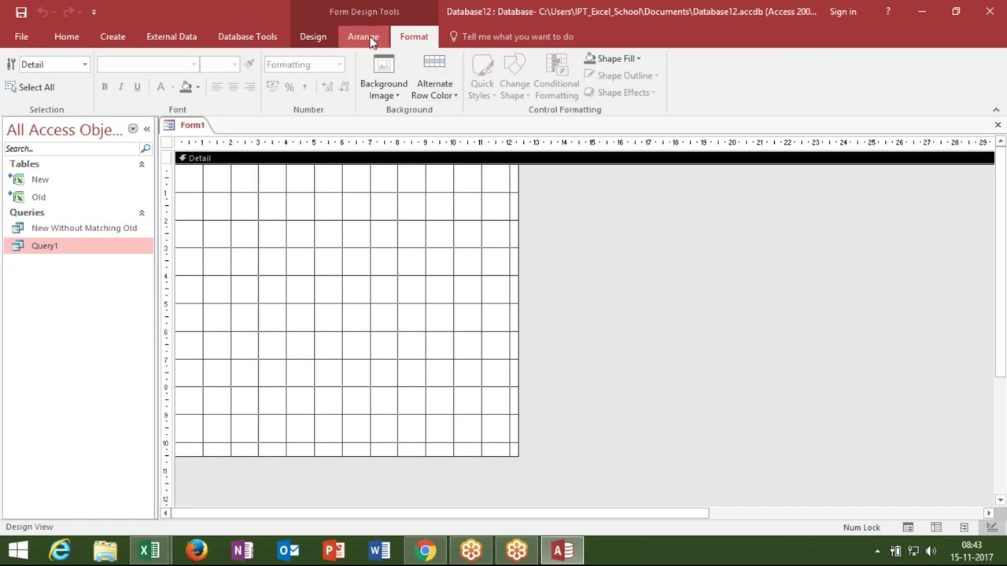
{"action": "left_click", "coordinate": [317, 37]}
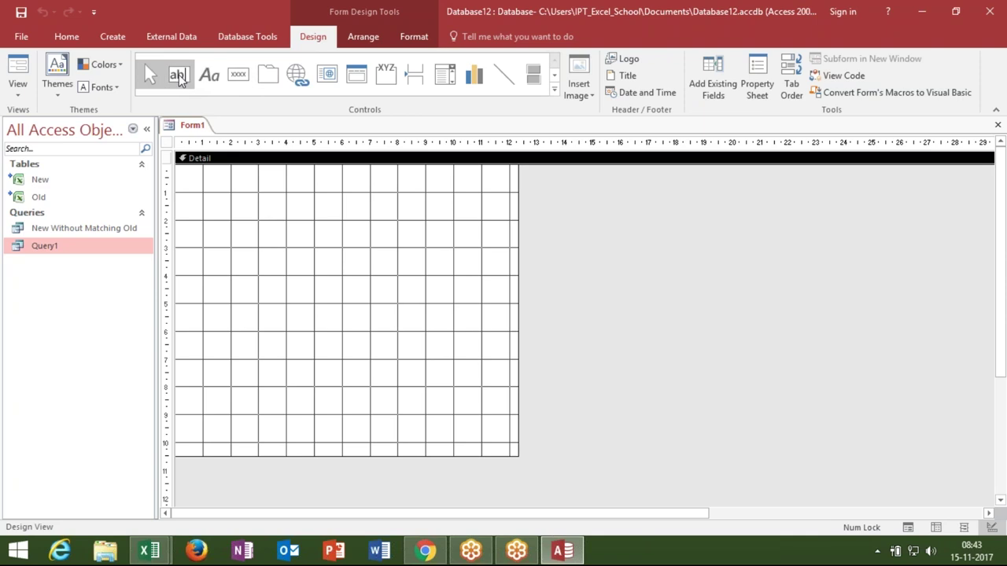
{"action": "left_click", "coordinate": [180, 77]}
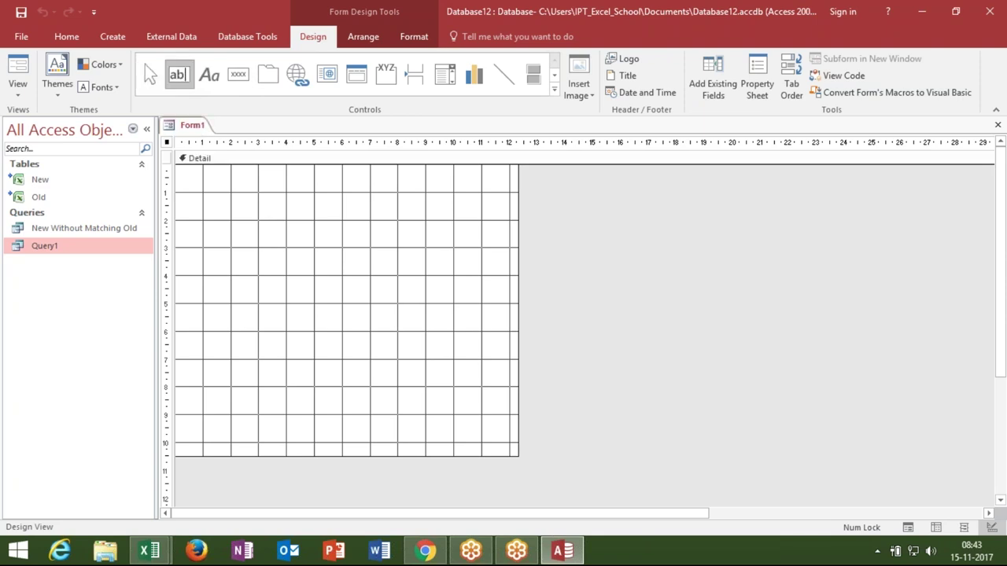
Draw an unbound text box near the top of Form1 and caption its label JAN
{"action": "left_click_drag", "start_coordinate": [305, 192], "coordinate": [396, 218]}
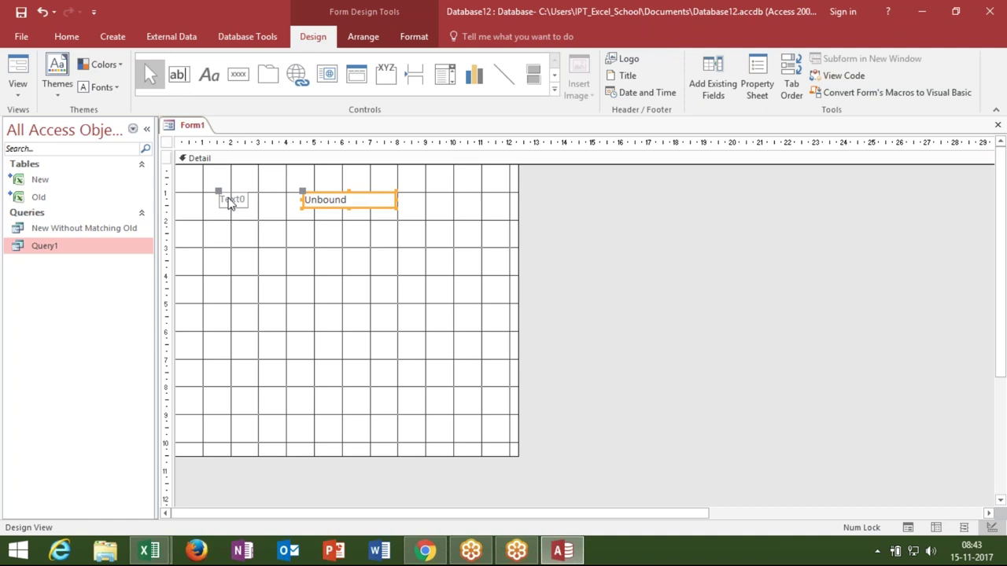
{"action": "left_click", "coordinate": [230, 202]}
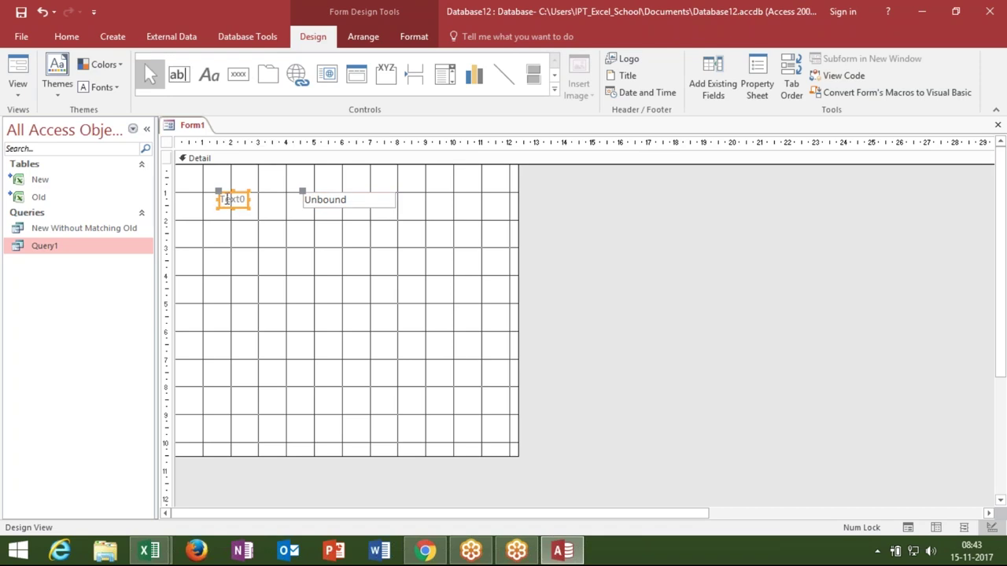
{"action": "left_click", "coordinate": [244, 199]}
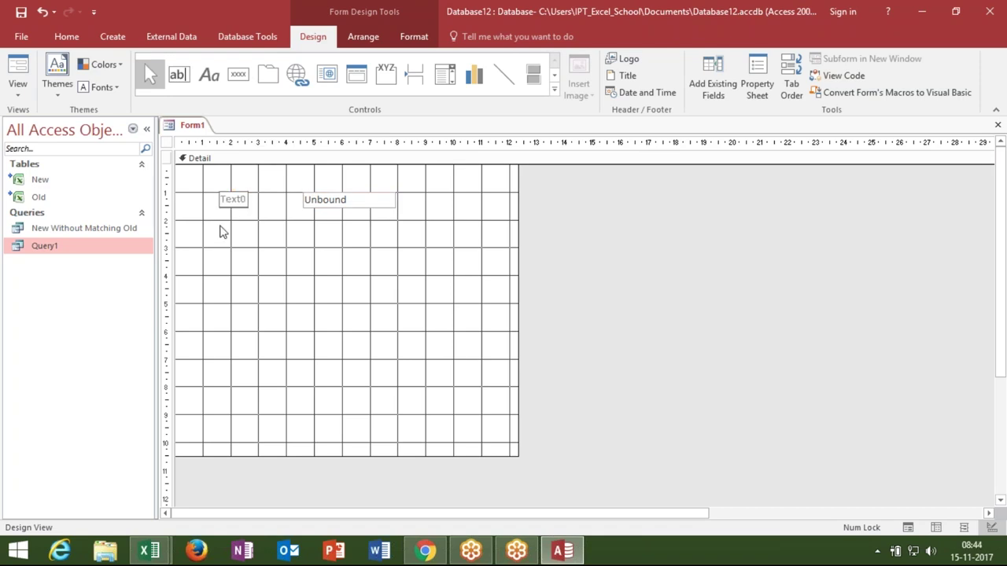
{"action": "key", "text": "BackSpace"}
{"action": "key", "text": "BackSpace"}
{"action": "key", "text": "BackSpace"}
{"action": "key", "text": "BackSpace"}
{"action": "key", "text": "BackSpace"}
{"action": "type", "text": "JAN"}
{"action": "left_click", "coordinate": [253, 246]}
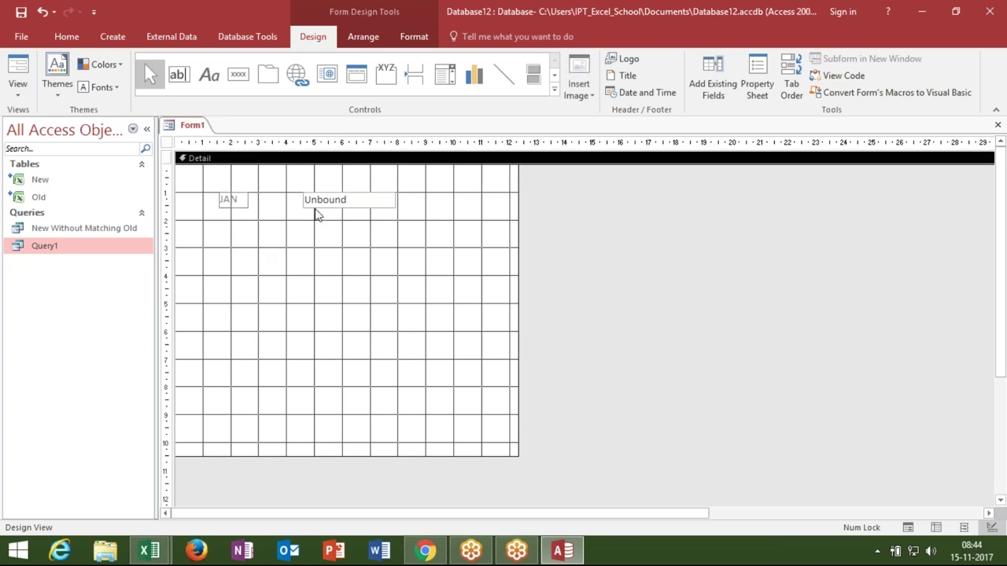
Reposition the unbound text box and its JAN label on the form
{"action": "left_click", "coordinate": [317, 206]}
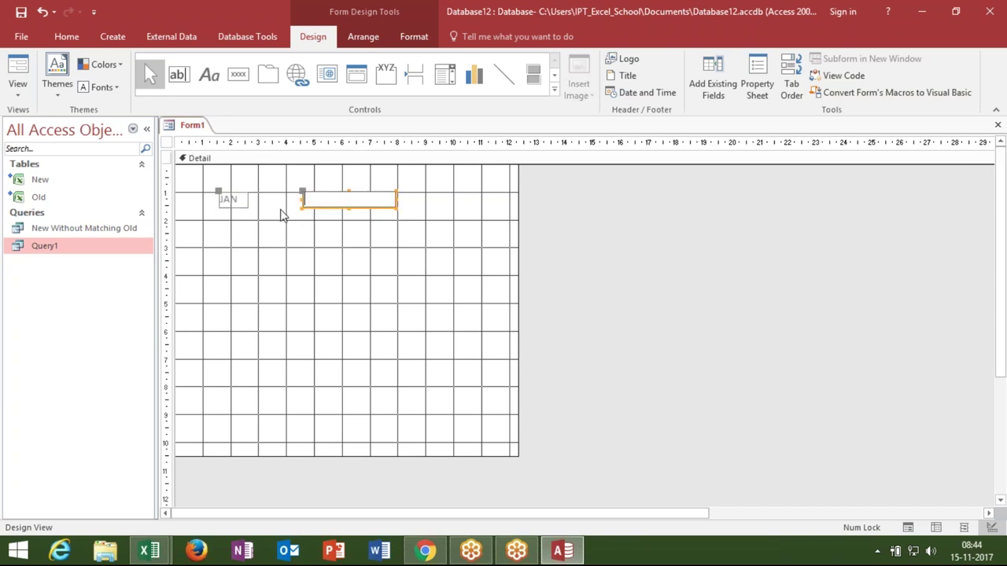
{"action": "left_click", "coordinate": [310, 206]}
{"action": "key", "text": "Escape"}
{"action": "left_click_drag", "start_coordinate": [304, 203], "coordinate": [258, 206]}
{"action": "left_click", "coordinate": [287, 215]}
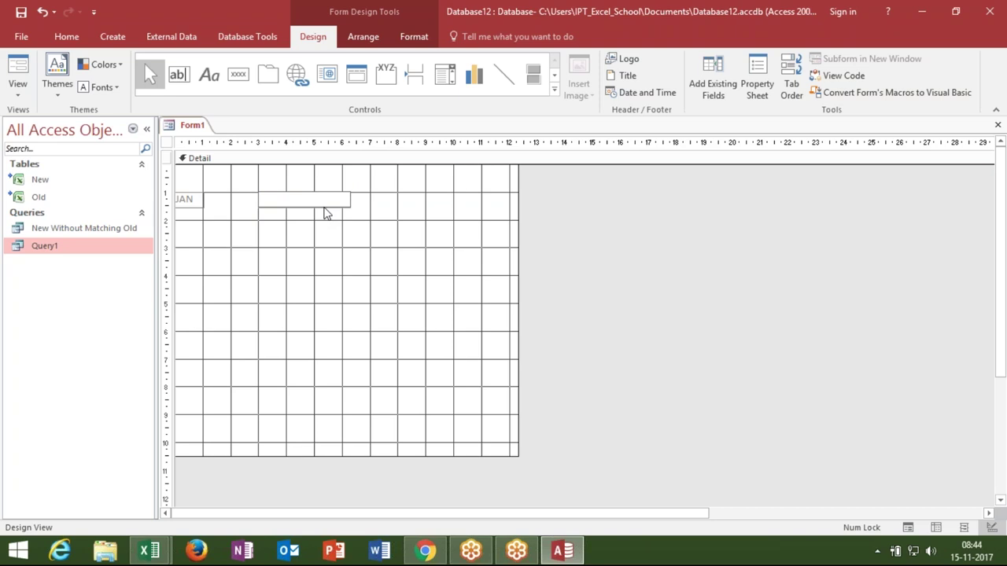
{"action": "left_click", "coordinate": [203, 200]}
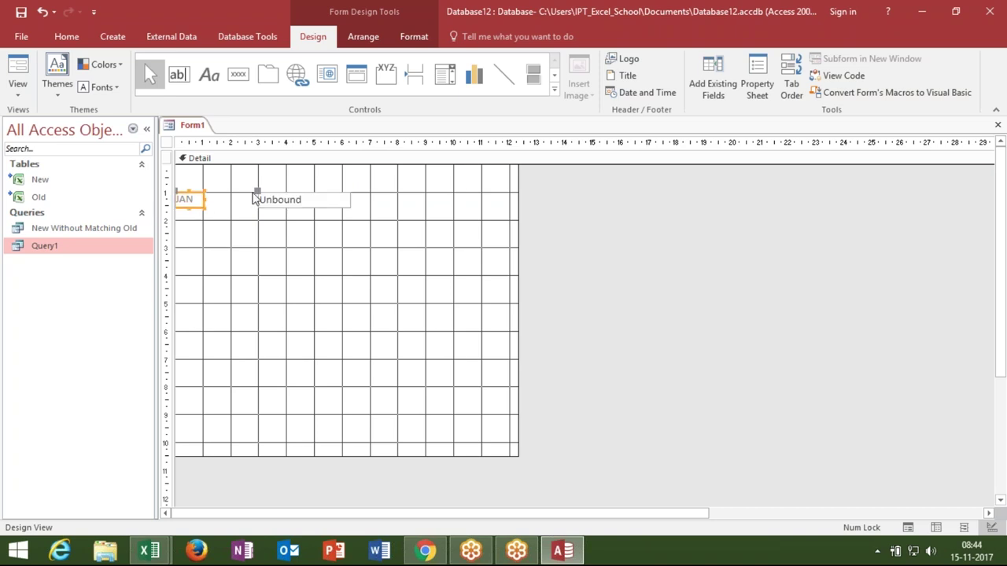
{"action": "left_click_drag", "start_coordinate": [257, 191], "coordinate": [312, 195]}
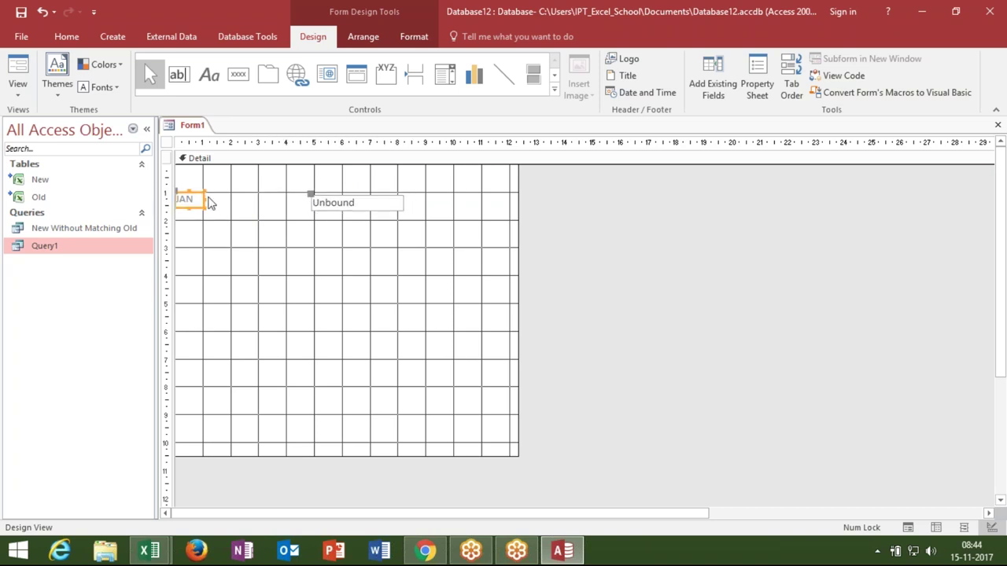
{"action": "left_click_drag", "start_coordinate": [191, 198], "coordinate": [258, 202]}
Change the label caption to Month and move the text box beside it
{"action": "left_click", "coordinate": [260, 203]}
{"action": "key", "text": "BackSpace"}
{"action": "key", "text": "BackSpace"}
{"action": "key", "text": "BackSpace"}
{"action": "type", "text": "Month"}
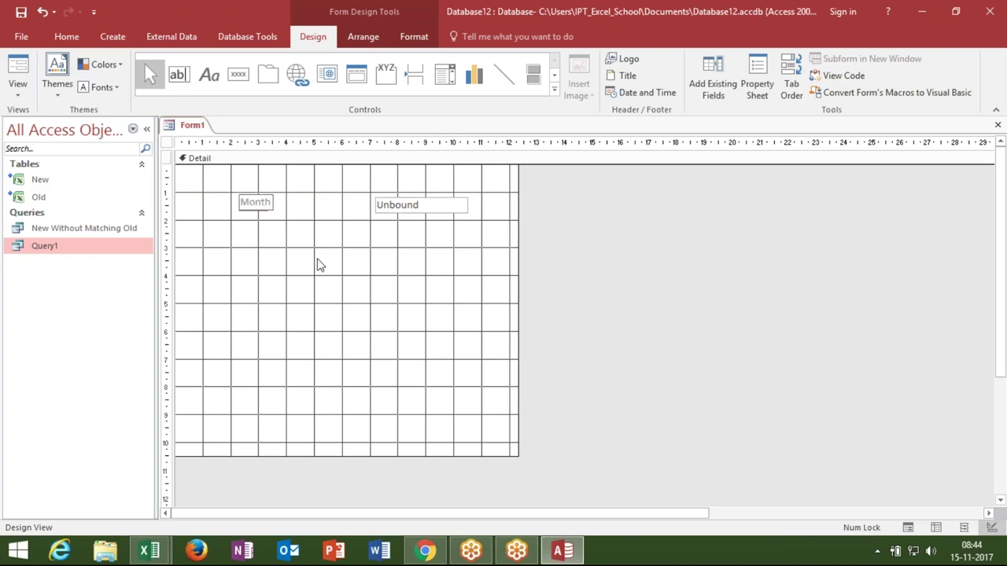
{"action": "left_click", "coordinate": [400, 208]}
{"action": "left_click_drag", "start_coordinate": [378, 197], "coordinate": [296, 197]}
{"action": "left_click", "coordinate": [315, 236]}
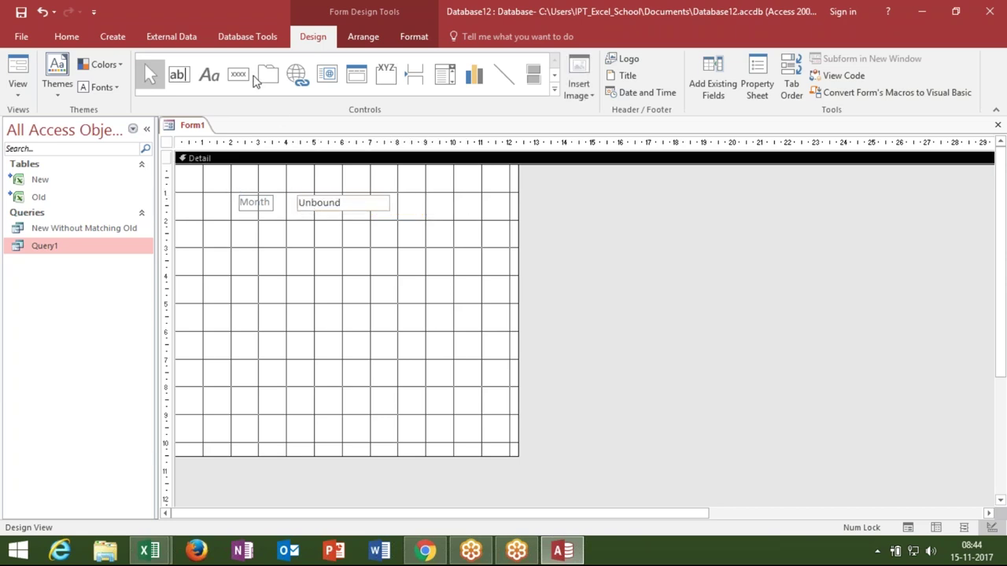
Draw a command button and set it to run Query1 in the Command Button Wizard
{"action": "left_click", "coordinate": [242, 79]}
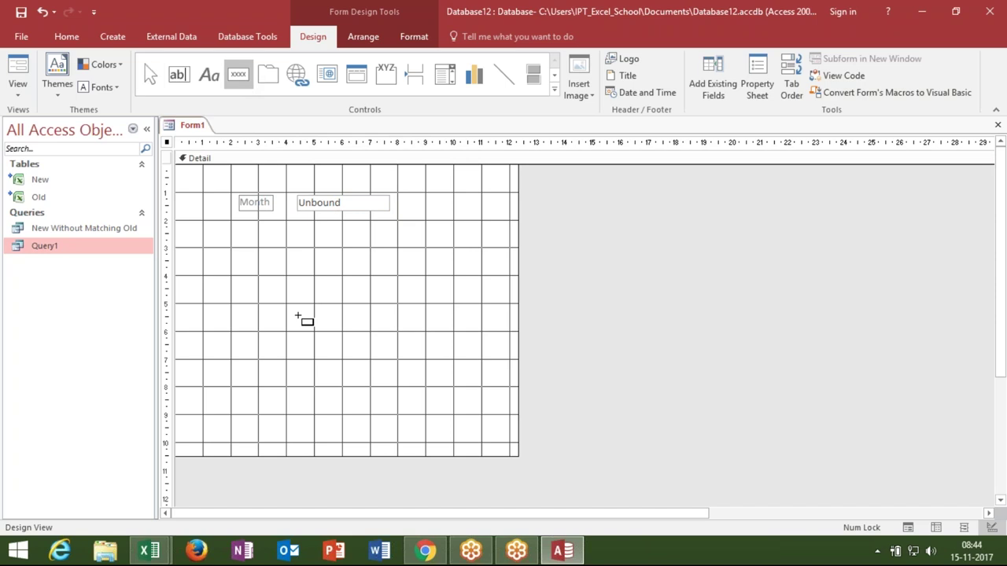
{"action": "left_click_drag", "start_coordinate": [292, 264], "coordinate": [385, 284]}
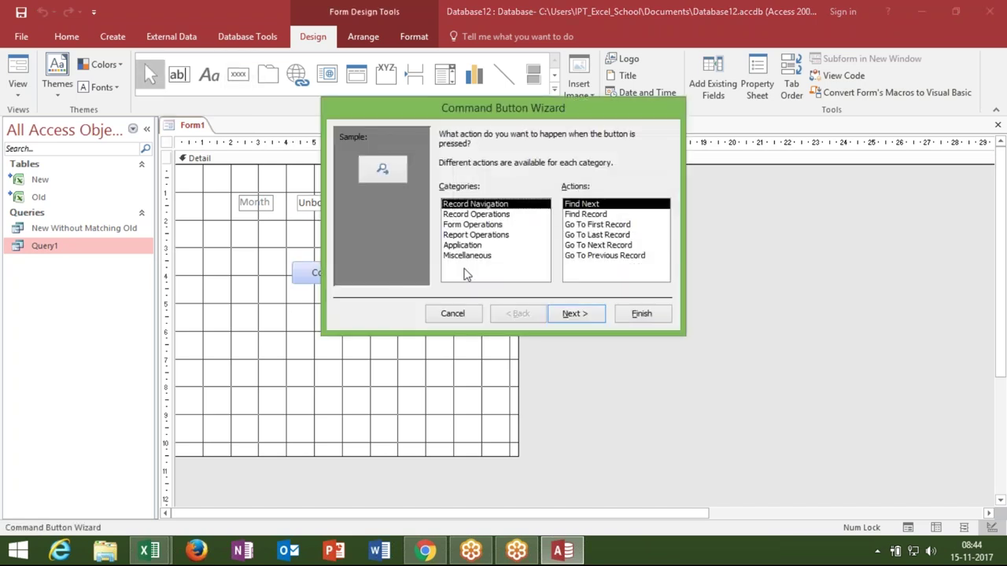
{"action": "left_click", "coordinate": [488, 225]}
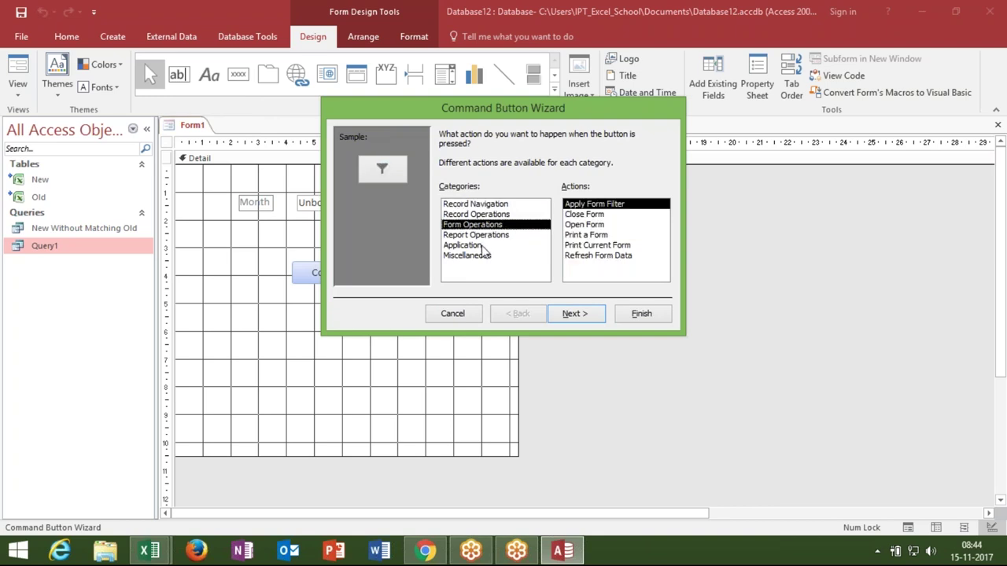
{"action": "left_click", "coordinate": [486, 244]}
{"action": "left_click", "coordinate": [481, 257]}
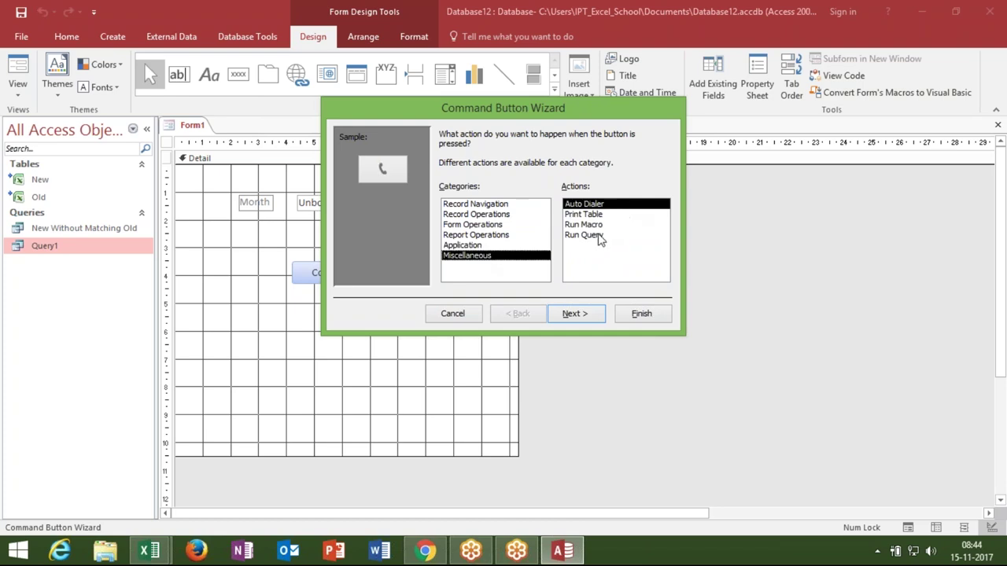
{"action": "left_click", "coordinate": [599, 235]}
{"action": "left_click", "coordinate": [573, 314]}
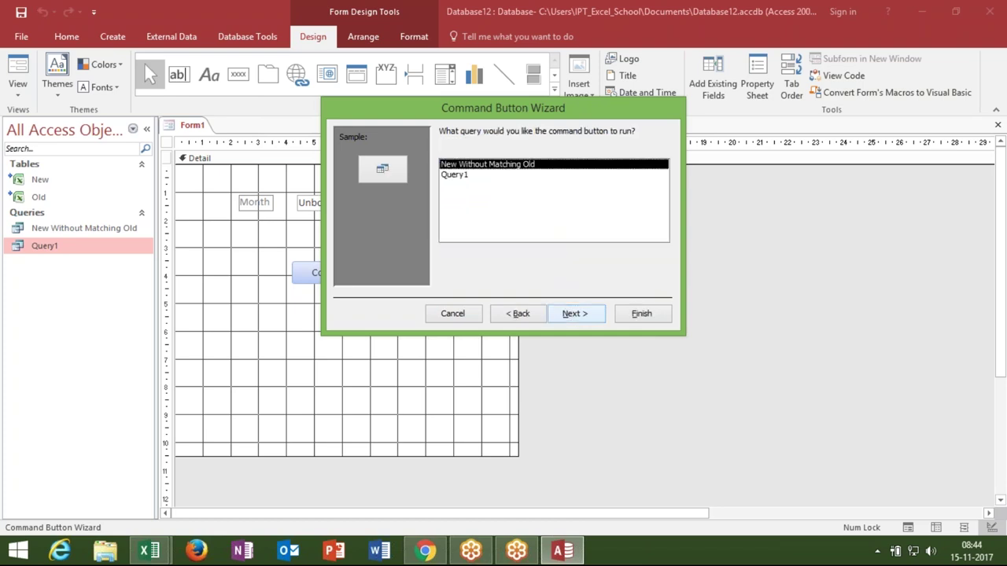
{"action": "left_click", "coordinate": [461, 174]}
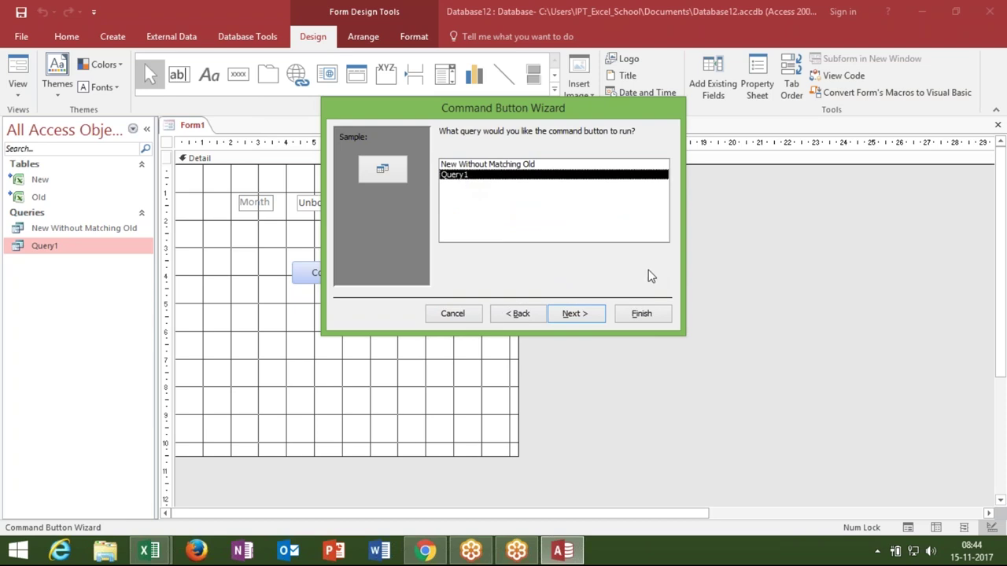
{"action": "left_click", "coordinate": [579, 313]}
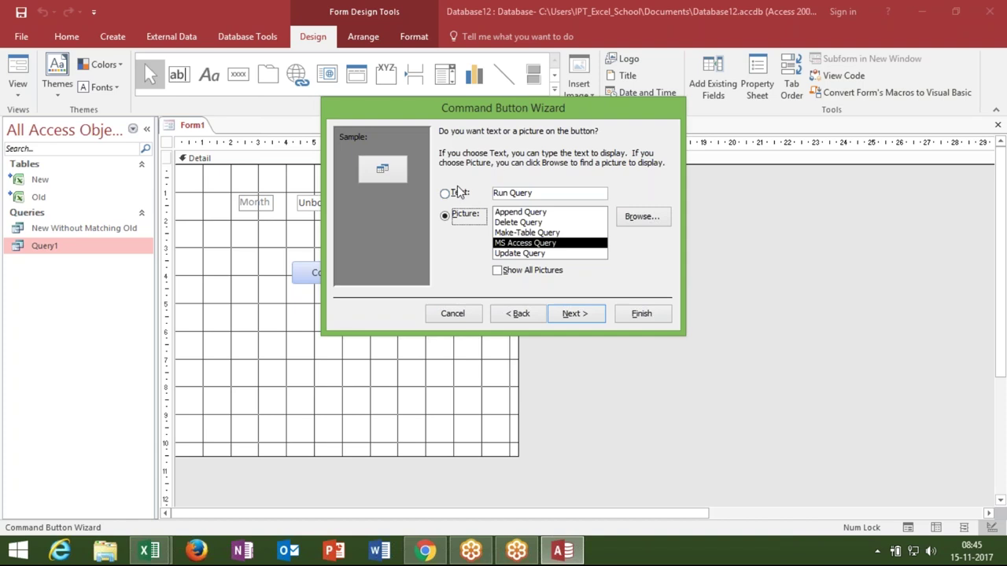
Give the button the text caption 'Show Data' and finish the wizard
{"action": "left_click", "coordinate": [463, 193]}
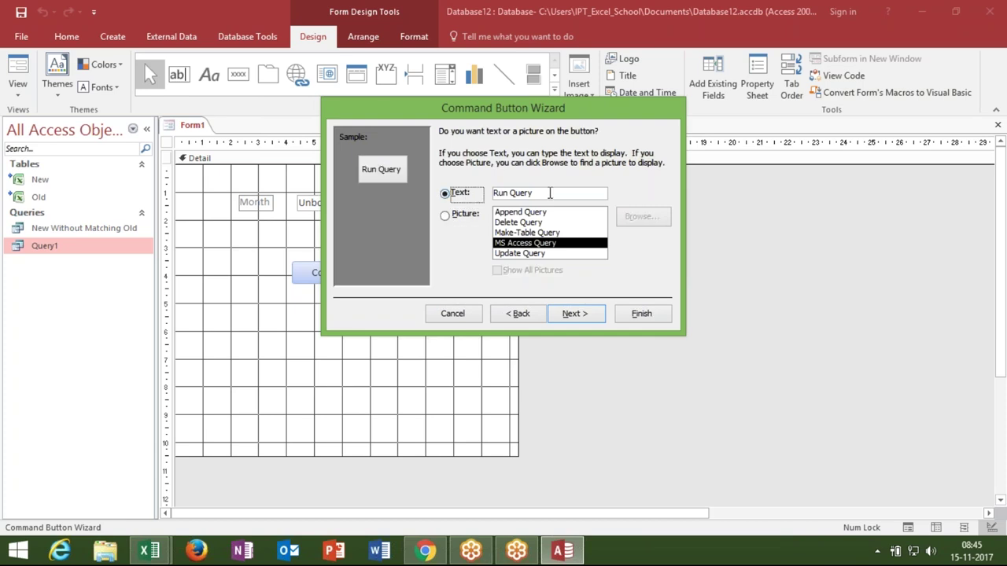
{"action": "key", "text": "Tab"}
{"action": "type", "text": "Shw"}
{"action": "key", "text": "BackSpace"}
{"action": "type", "text": "ow Data"}
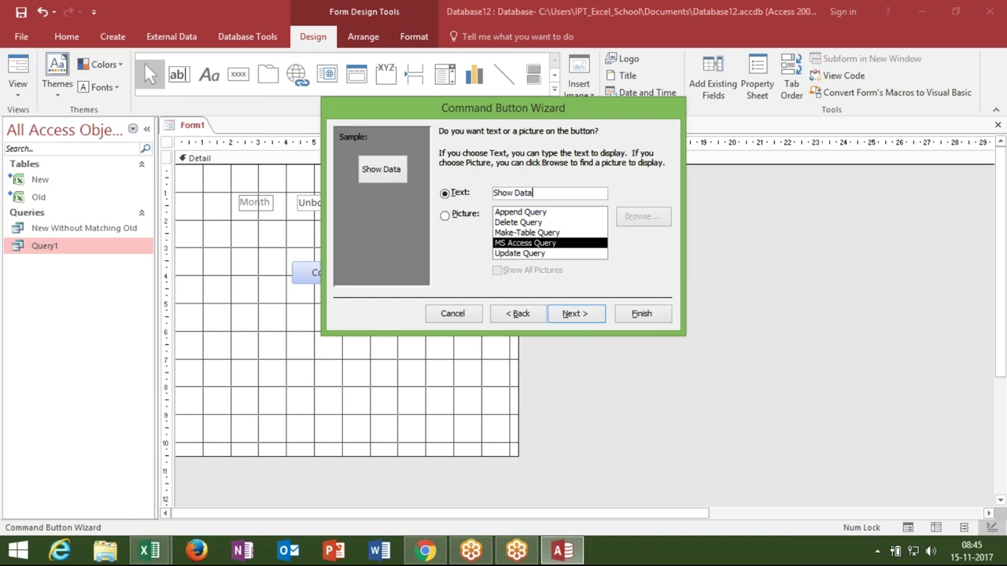
{"action": "left_click", "coordinate": [593, 315]}
{"action": "left_click", "coordinate": [630, 316]}
{"action": "left_click", "coordinate": [356, 358]}
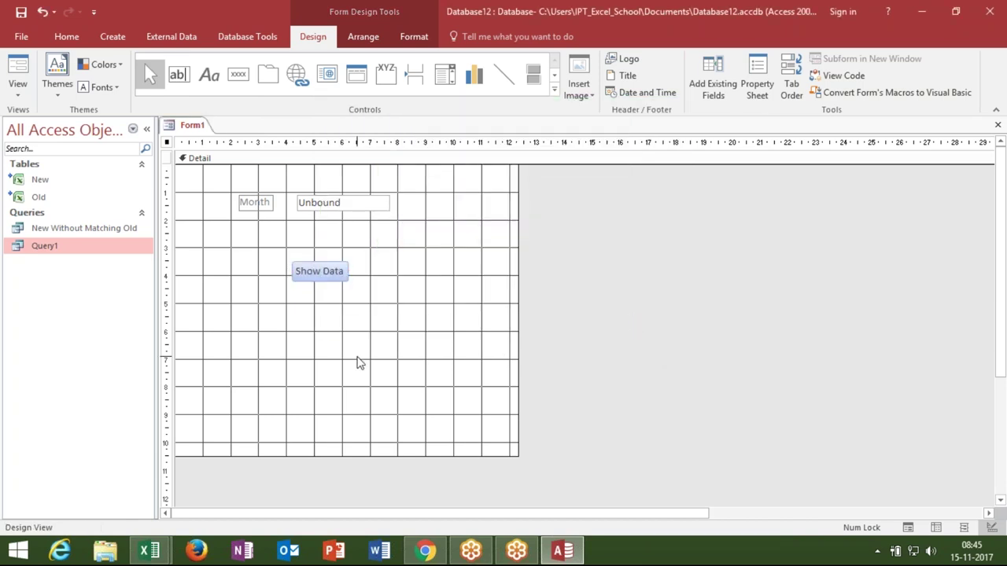
Rename the unbound text box from Text0 to MM in the Property Sheet
{"action": "left_click", "coordinate": [998, 126]}
{"action": "left_click", "coordinate": [571, 317]}
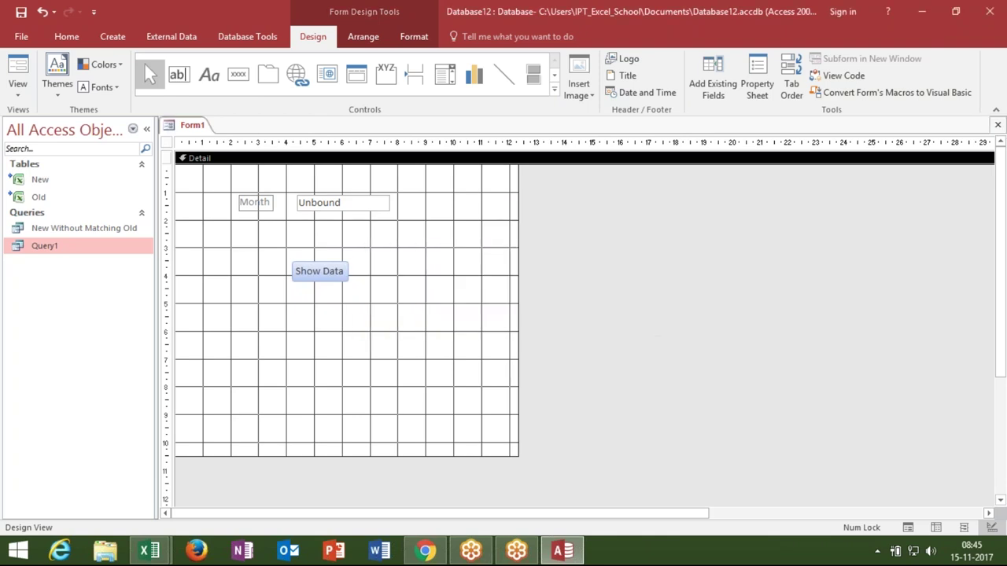
{"action": "left_click", "coordinate": [375, 206]}
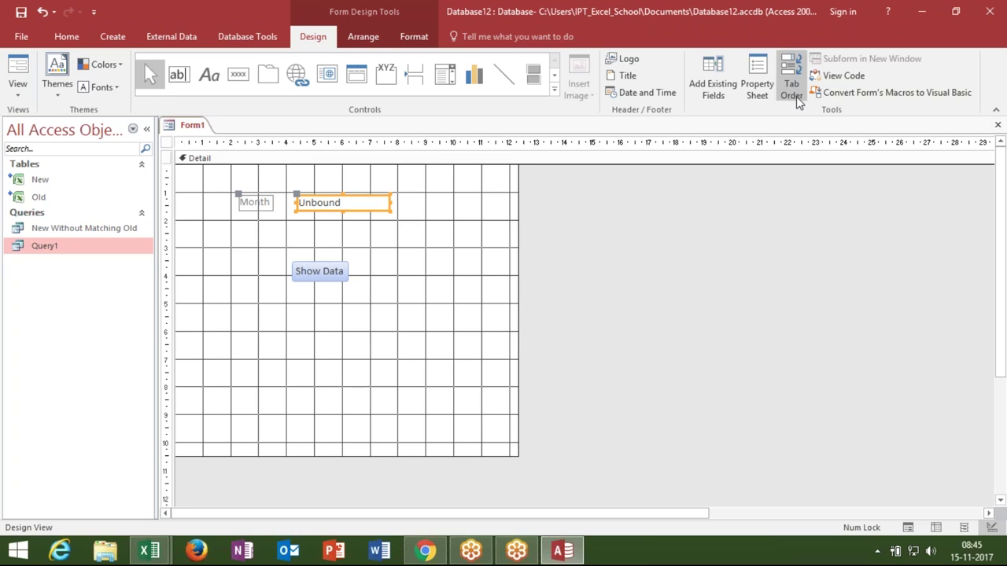
{"action": "left_click", "coordinate": [771, 99]}
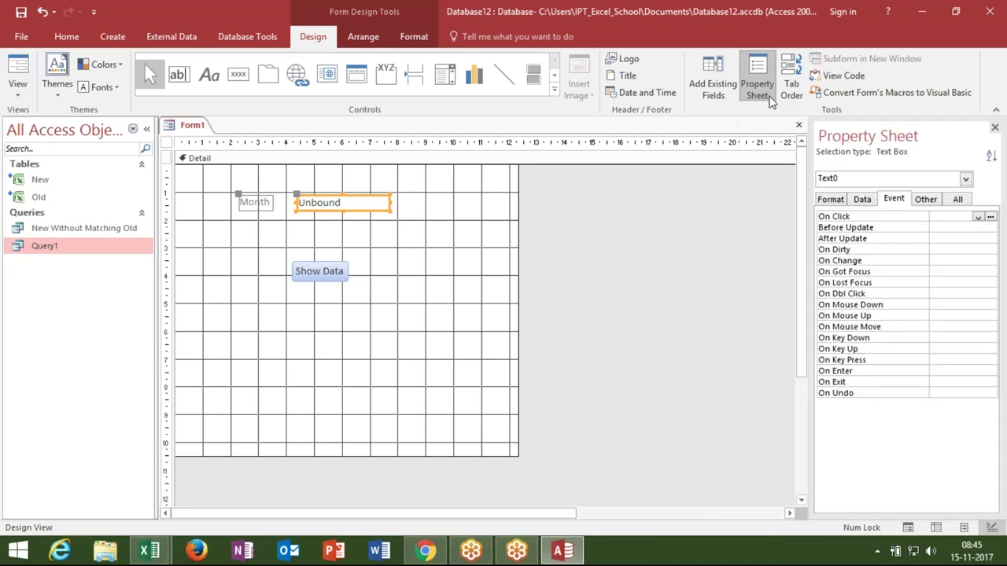
{"action": "left_click", "coordinate": [839, 181]}
{"action": "left_click", "coordinate": [840, 183]}
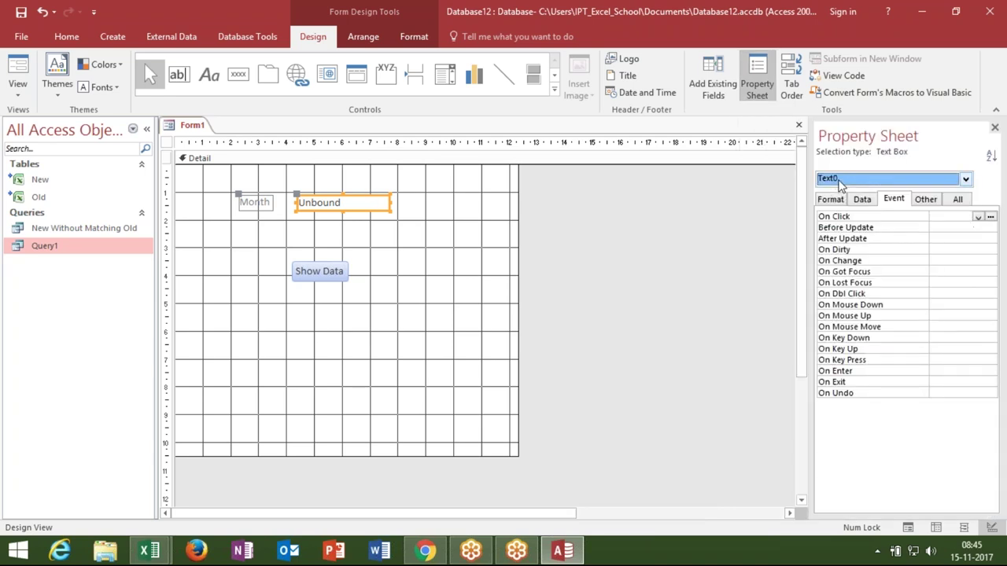
{"action": "left_click", "coordinate": [955, 200]}
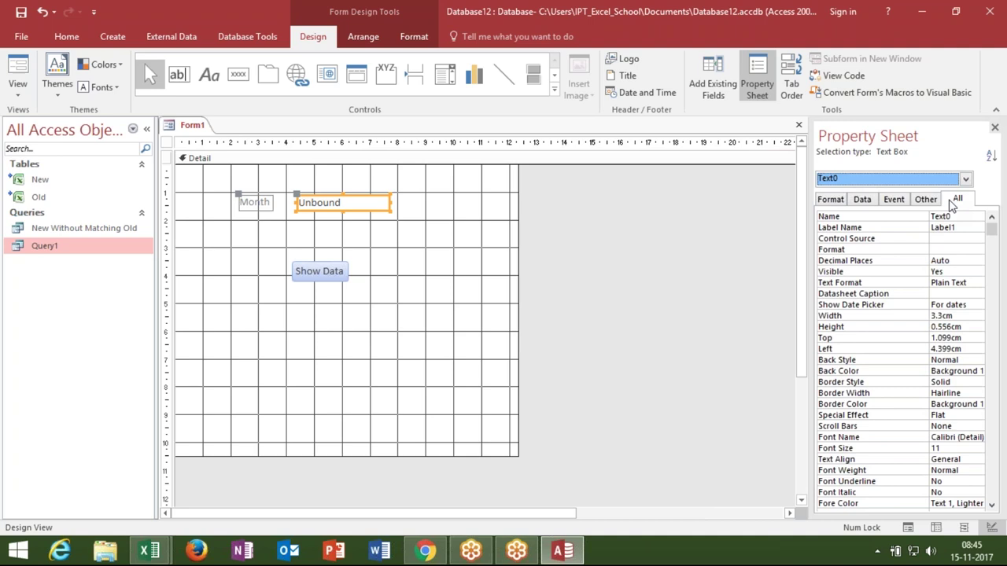
{"action": "double_click", "coordinate": [965, 217]}
{"action": "type", "text": "MM"}
{"action": "key", "text": "Return"}
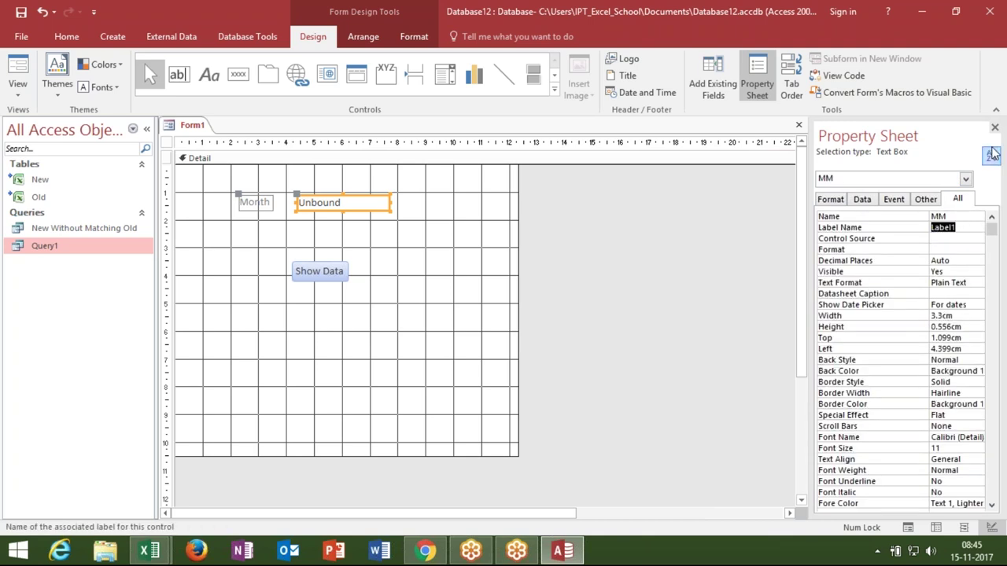
Close the form design and save it as Form1
{"action": "left_click", "coordinate": [994, 128]}
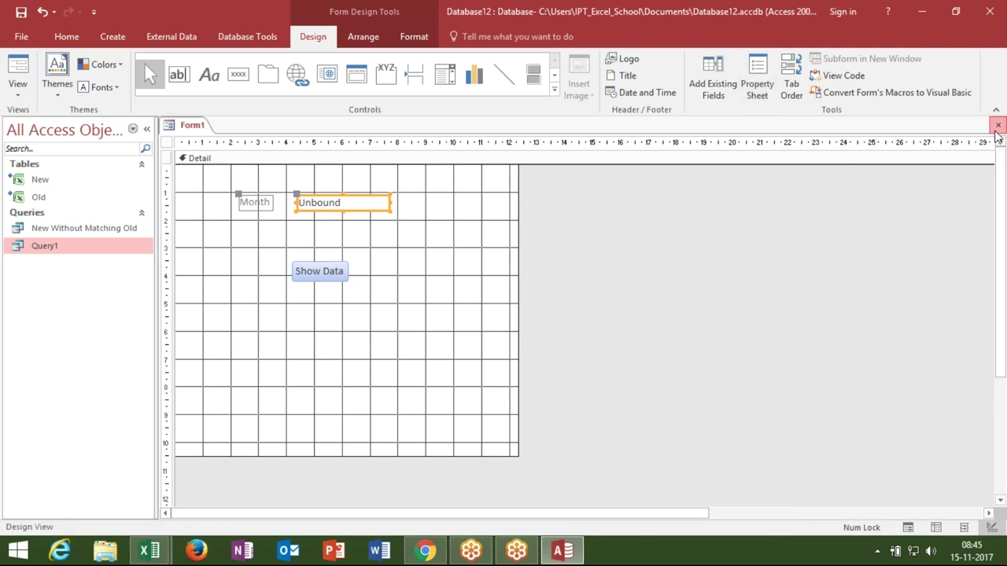
{"action": "left_click", "coordinate": [998, 124]}
{"action": "left_click", "coordinate": [465, 319]}
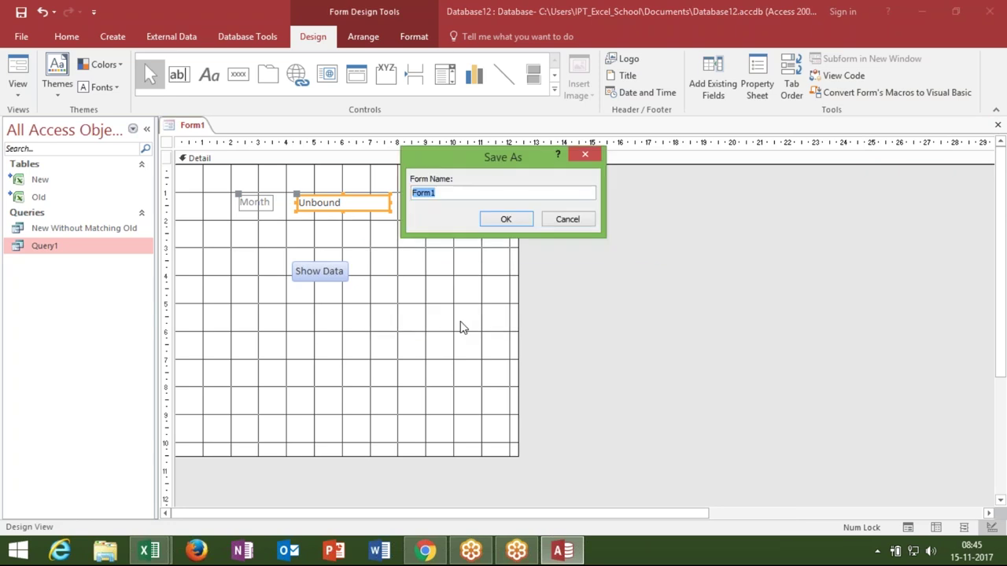
{"action": "left_click", "coordinate": [507, 220]}
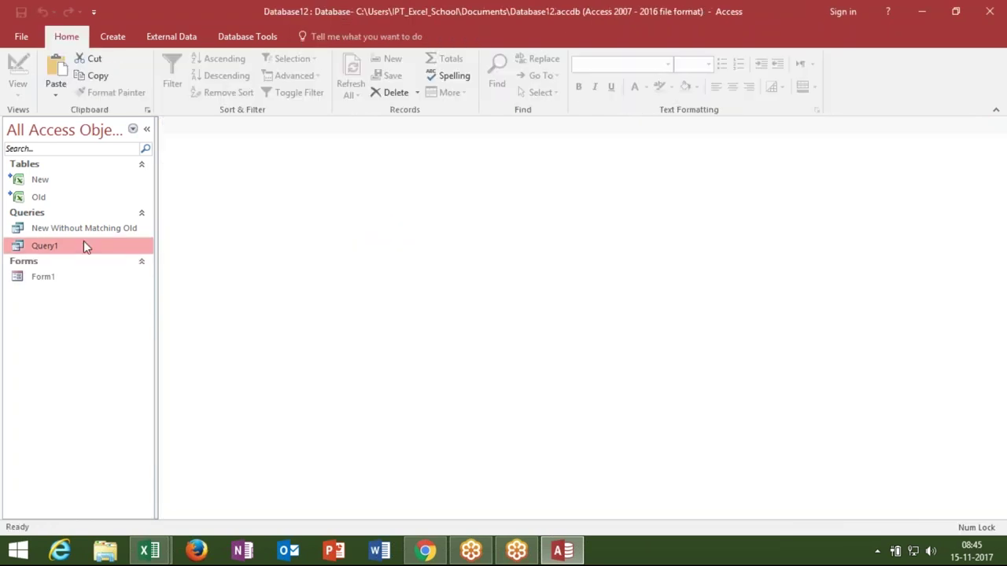
In Query1's design, change the Month criterion from 'JAN' to [Entet Name] and save the query
{"action": "right_click", "coordinate": [82, 246]}
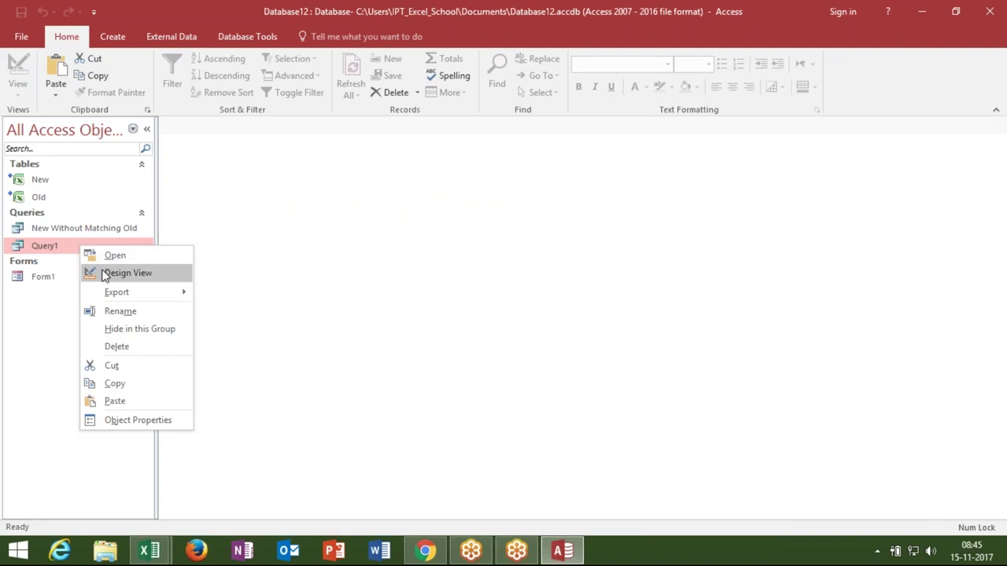
{"action": "left_click", "coordinate": [105, 275]}
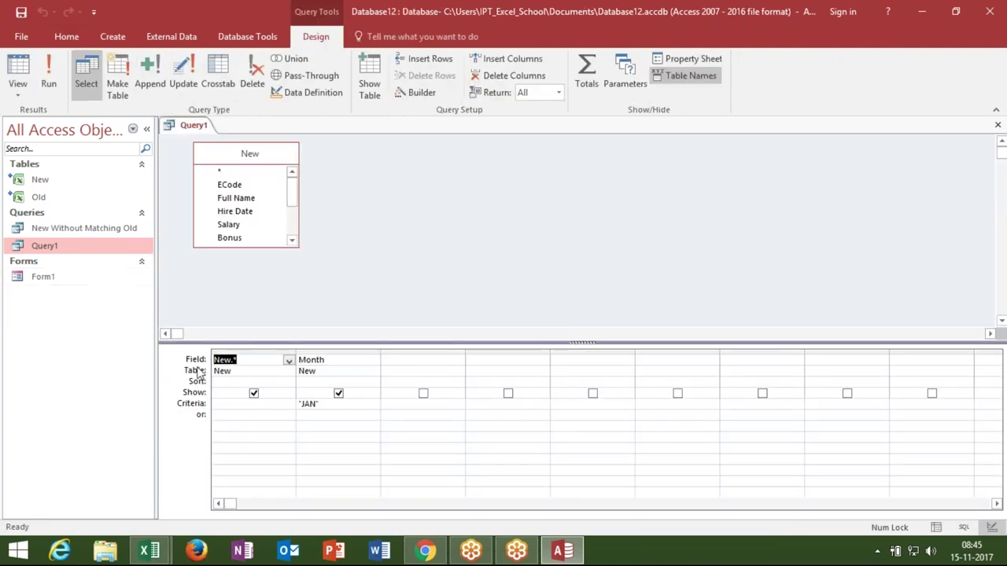
{"action": "left_click", "coordinate": [323, 409]}
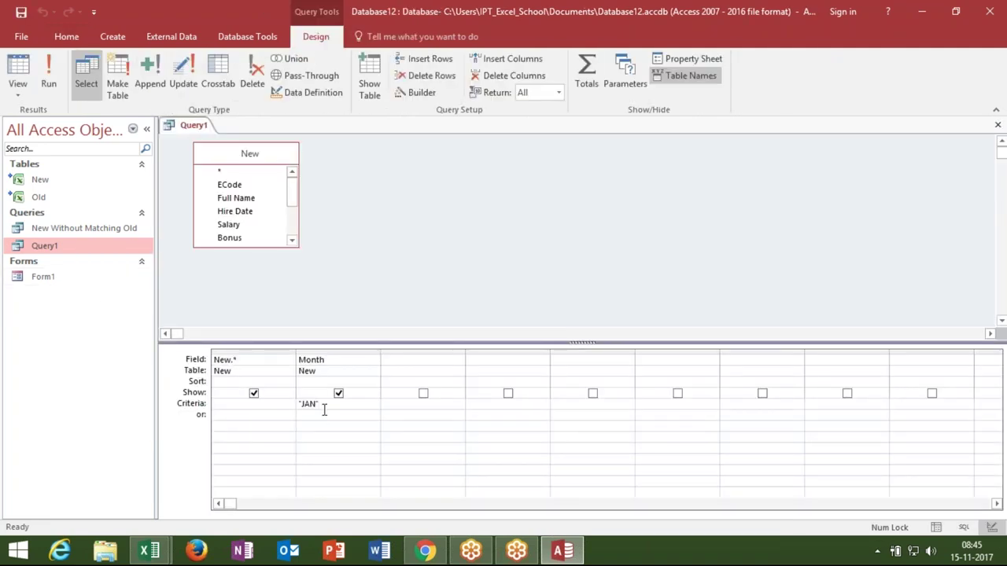
{"action": "key", "text": "BackSpace"}
{"action": "key", "text": "BackSpace"}
{"action": "type", "text": "["}
{"action": "type", "text": "Show"}
{"action": "key", "text": "BackSpace"}
{"action": "key", "text": "BackSpace"}
{"action": "key", "text": "BackSpace"}
{"action": "type", "text": "ter "}
{"action": "type", "text": " Name"}
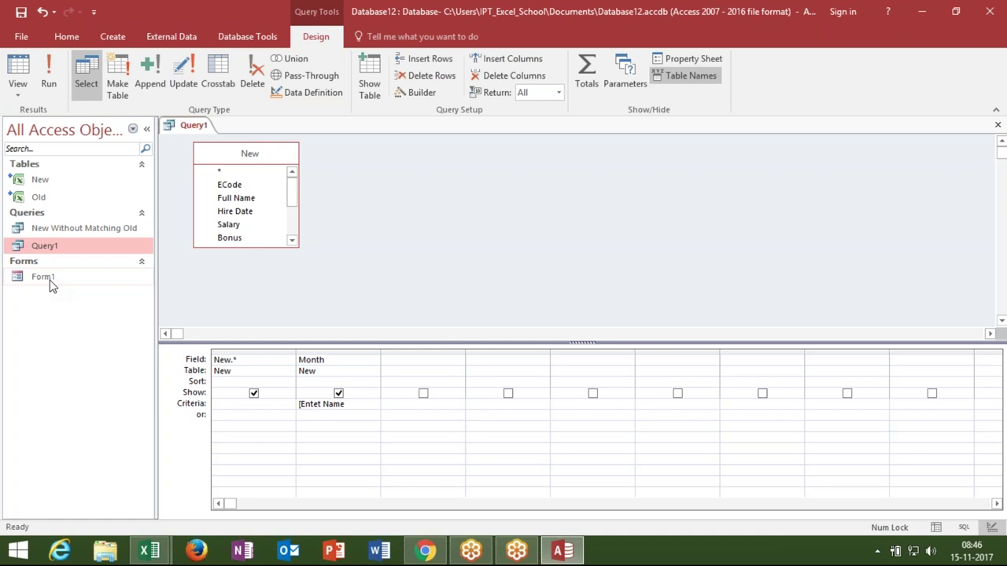
{"action": "type", "text": "]"}
{"action": "left_click", "coordinate": [342, 475]}
{"action": "left_click", "coordinate": [998, 124]}
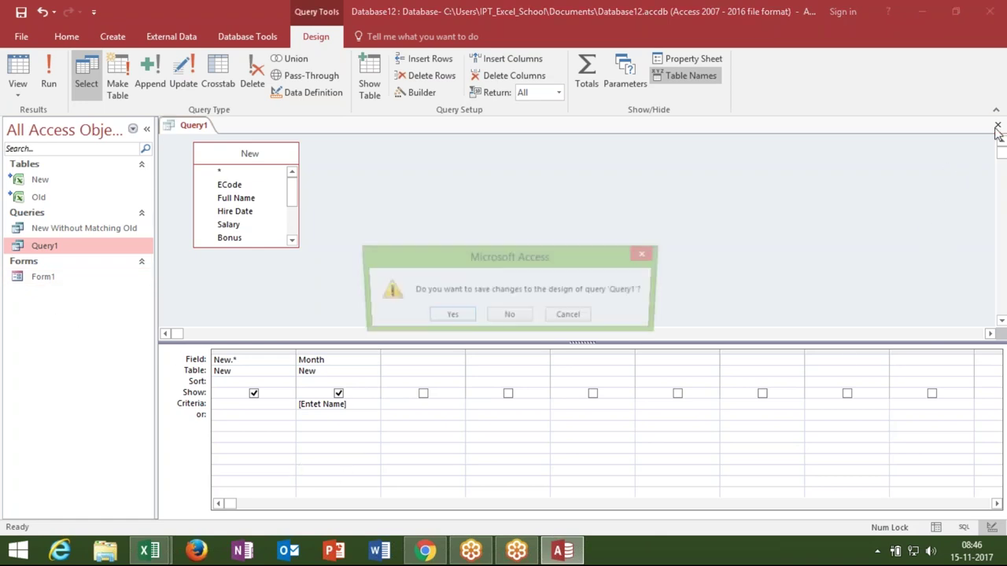
{"action": "left_click", "coordinate": [469, 310]}
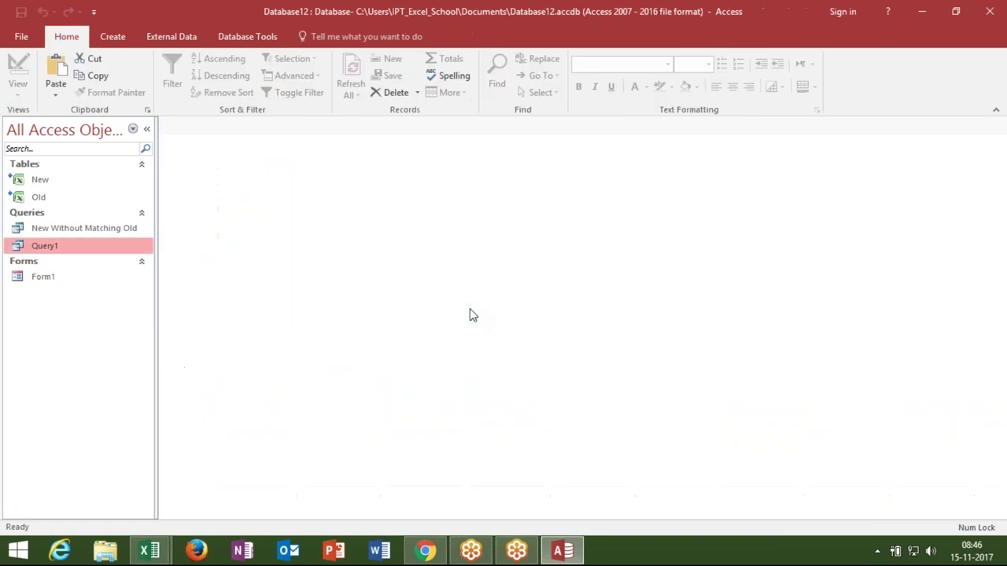
{"action": "double_click", "coordinate": [48, 250]}
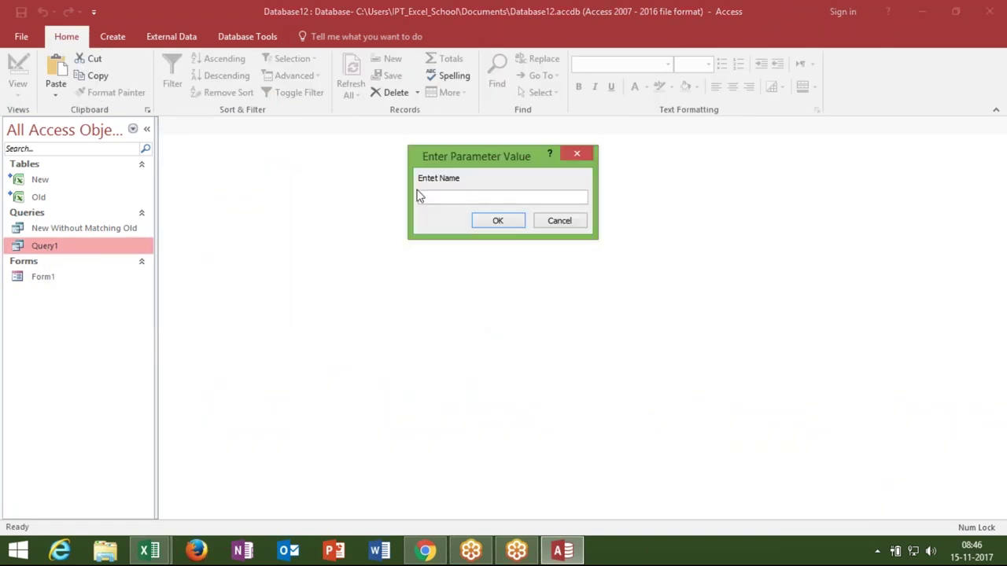
{"action": "type", "text": "New"}
{"action": "key", "text": "BackSpace"}
{"action": "key", "text": "BackSpace"}
{"action": "key", "text": "BackSpace"}
{"action": "type", "text": "Feb"}
{"action": "left_click", "coordinate": [504, 225]}
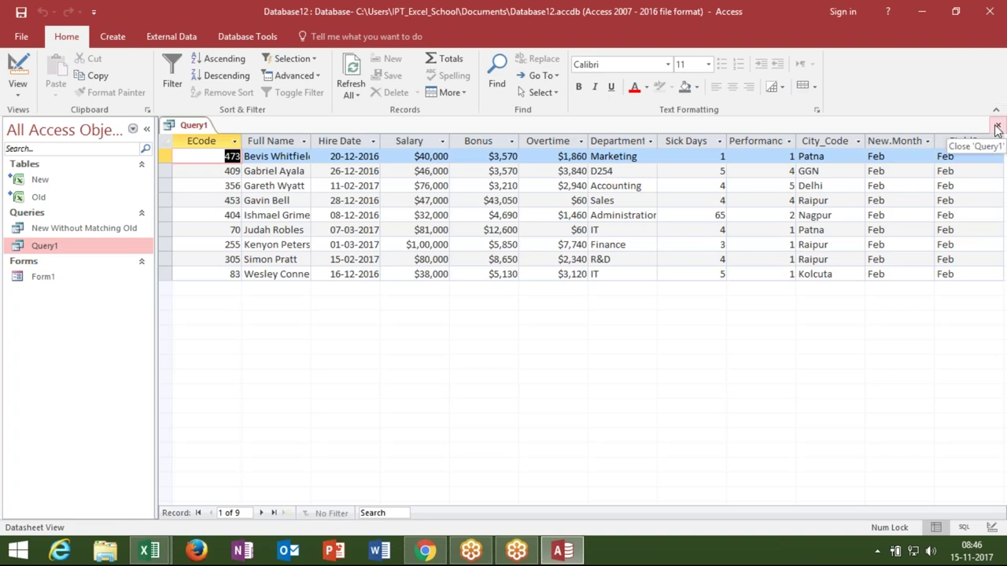
{"action": "left_click", "coordinate": [998, 129]}
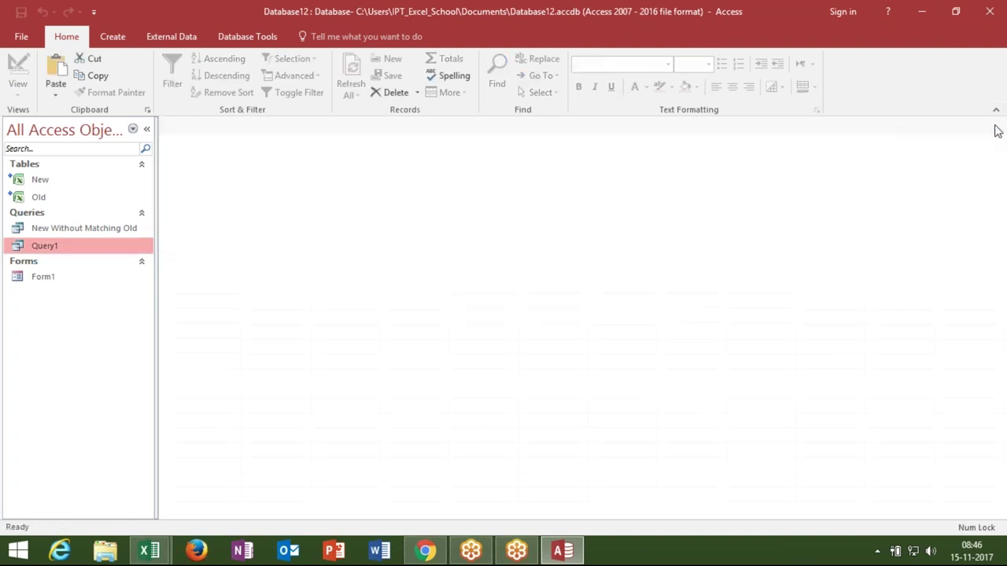
Open Query1 in Design View and delete the [Entet Name] text from the Month criteria cell
{"action": "right_click", "coordinate": [84, 249]}
{"action": "left_click", "coordinate": [126, 283]}
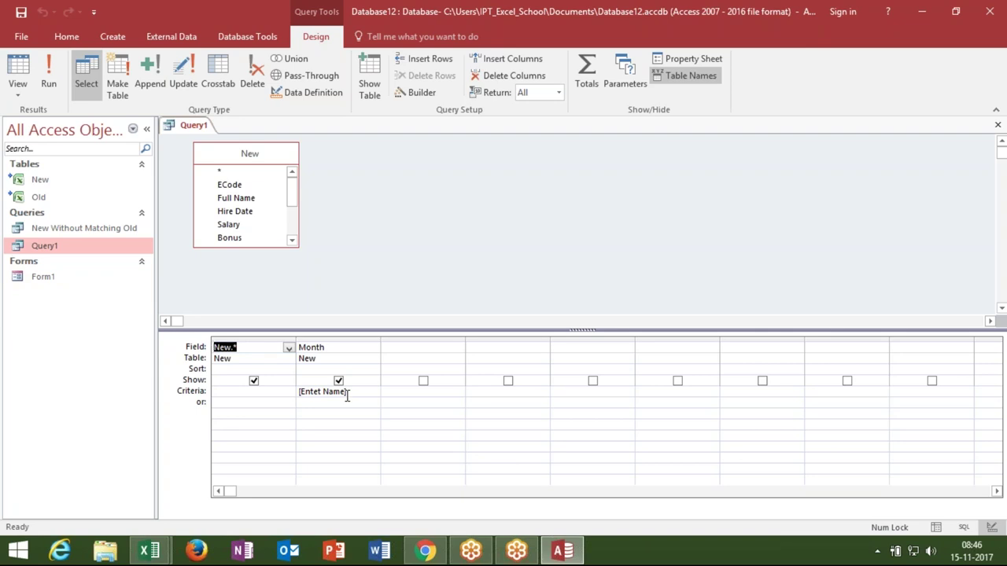
{"action": "left_click", "coordinate": [347, 396]}
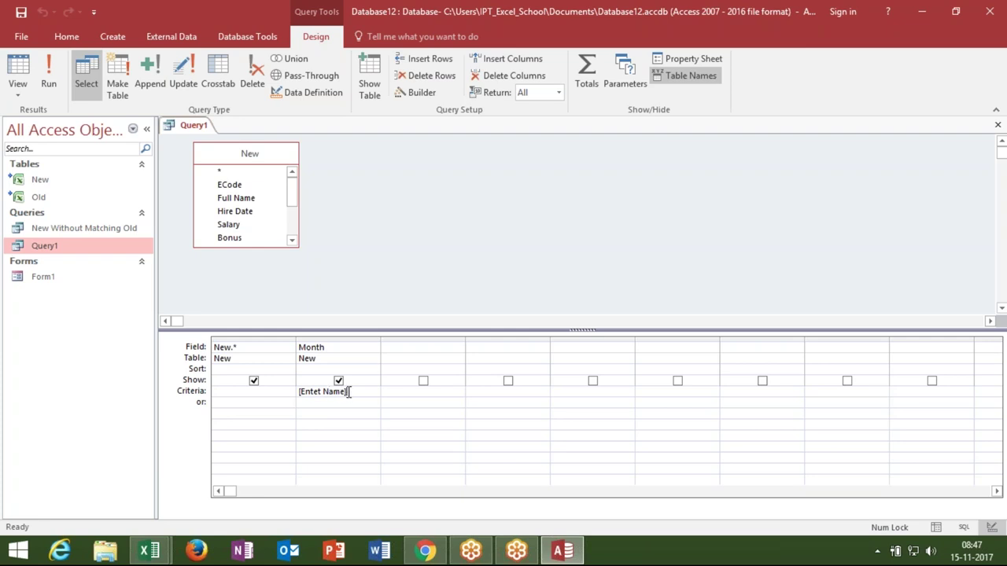
{"action": "left_click_drag", "start_coordinate": [350, 392], "coordinate": [273, 377]}
{"action": "type", "text": "enf"}
{"action": "key", "text": "BackSpace"}
{"action": "key", "text": "BackSpace"}
{"action": "key", "text": "BackSpace"}
{"action": "type", "text": "Month"}
{"action": "left_click", "coordinate": [272, 415]}
{"action": "left_click", "coordinate": [345, 393]}
{"action": "key", "text": "BackSpace"}
{"action": "key", "text": "BackSpace"}
{"action": "key", "text": "BackSpace"}
{"action": "key", "text": "BackSpace"}
{"action": "key", "text": "BackSpace"}
{"action": "key", "text": "BackSpace"}
{"action": "key", "text": "BackSpace"}
{"action": "type", "text": "["}
Build [Forms]![Form1]![MM] in the Month criteria cell by accepting IntelliSense suggestions
{"action": "type", "text": "["}
{"action": "type", "text": "form"}
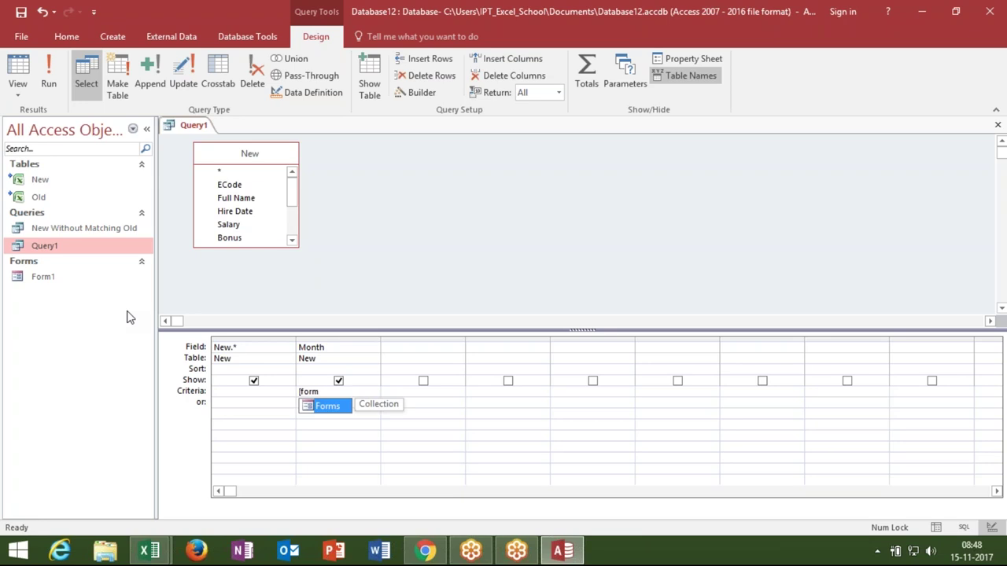
{"action": "key", "text": "Tab"}
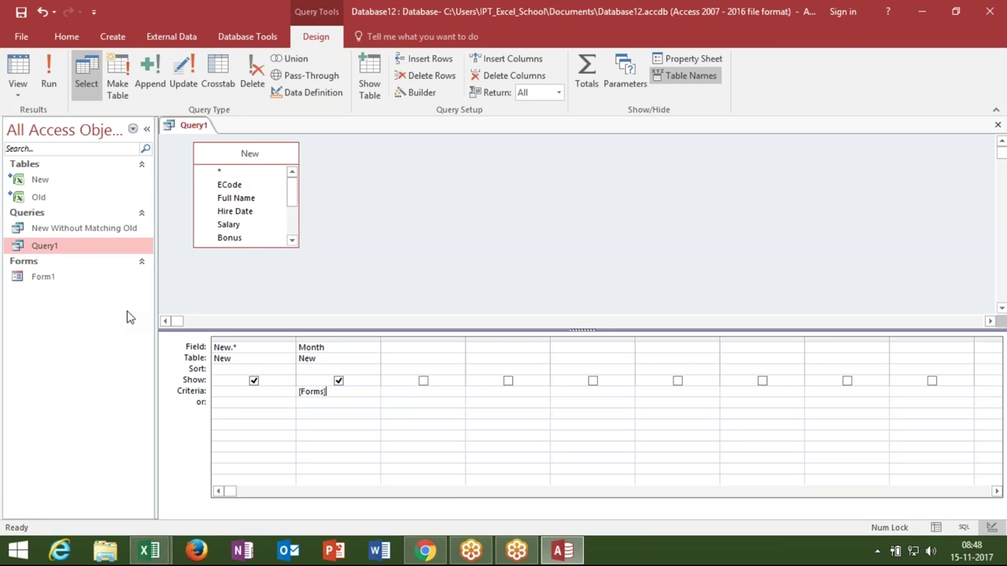
{"action": "type", "text": "!"}
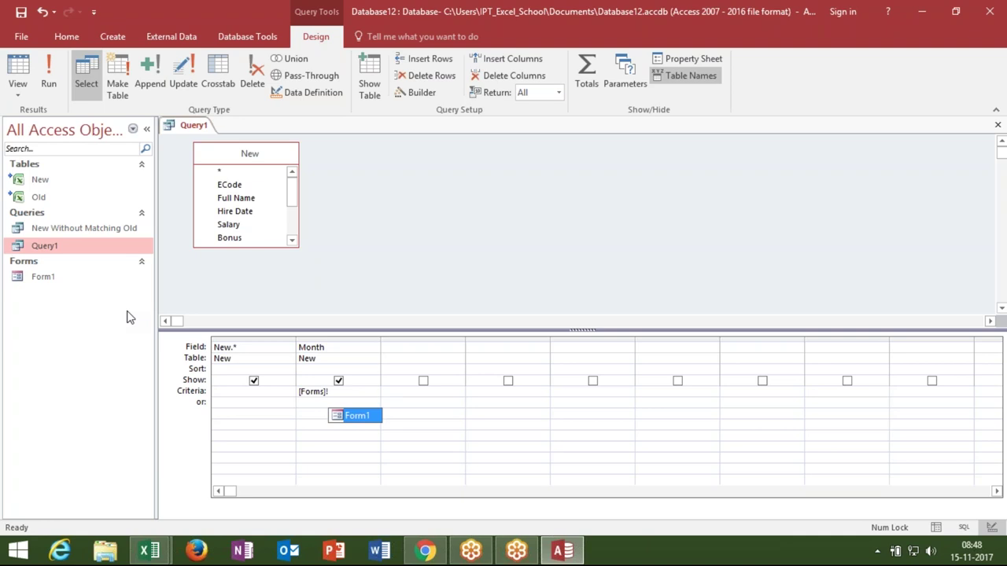
{"action": "key", "text": "Tab"}
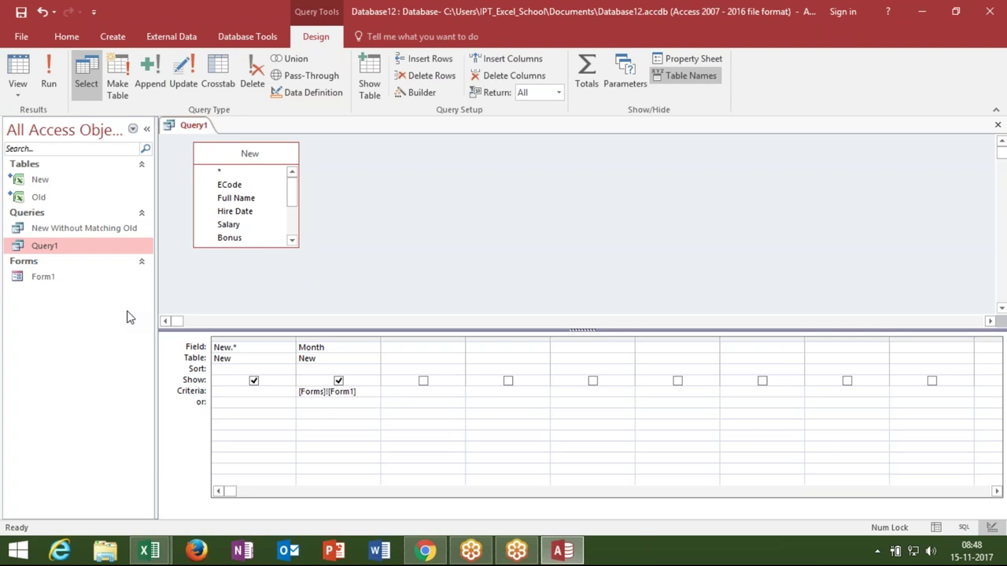
{"action": "type", "text": "!"}
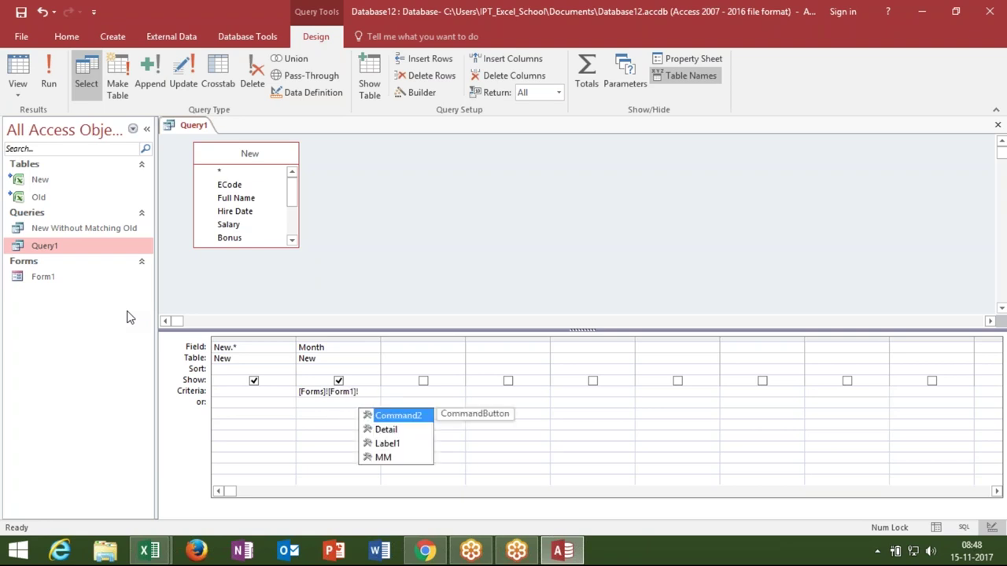
{"action": "key", "text": "Down"}
{"action": "key", "text": "Down"}
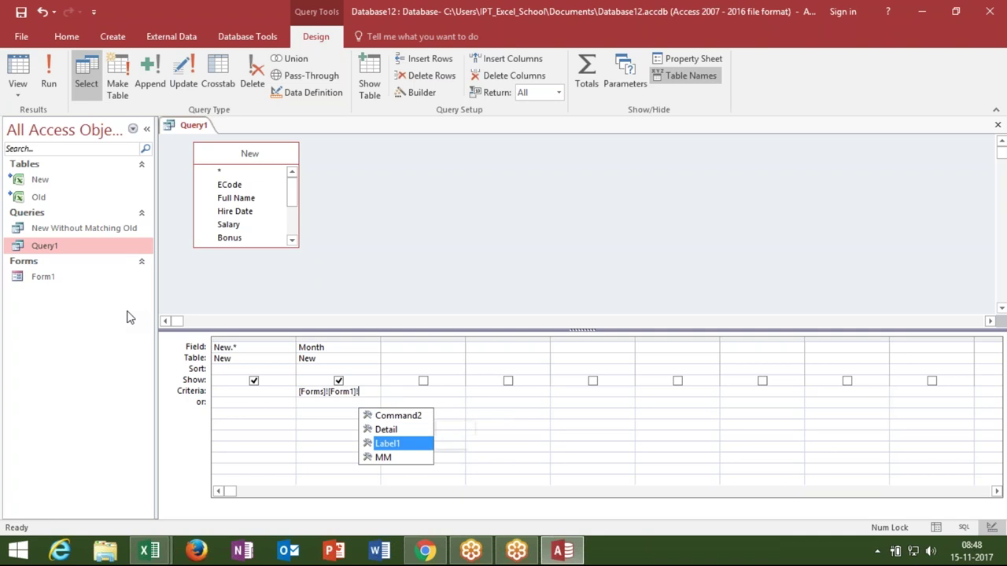
{"action": "key", "text": "Down"}
{"action": "key", "text": "Tab"}
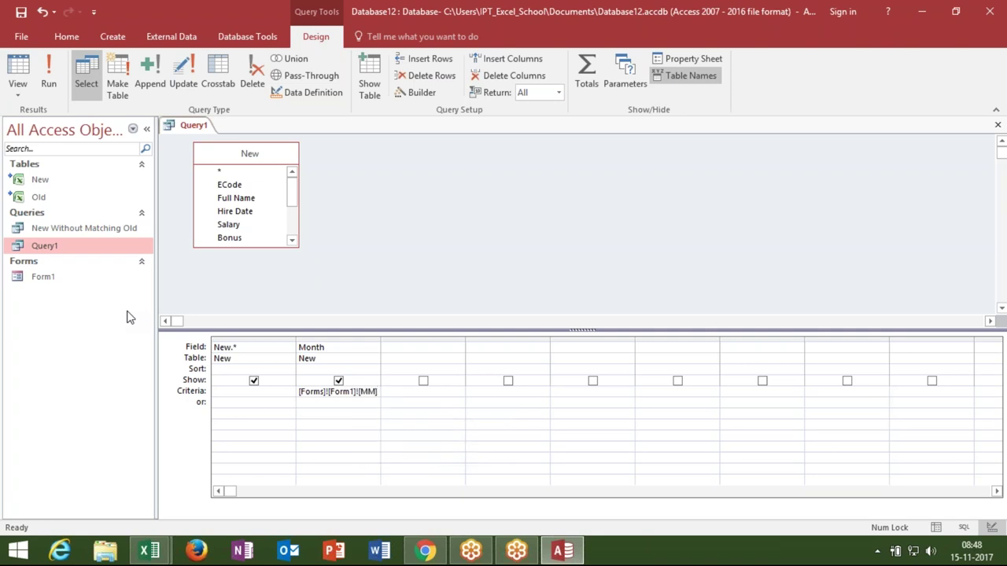
Close Query1's design and save its changes
{"action": "left_click", "coordinate": [321, 425]}
{"action": "left_click", "coordinate": [998, 125]}
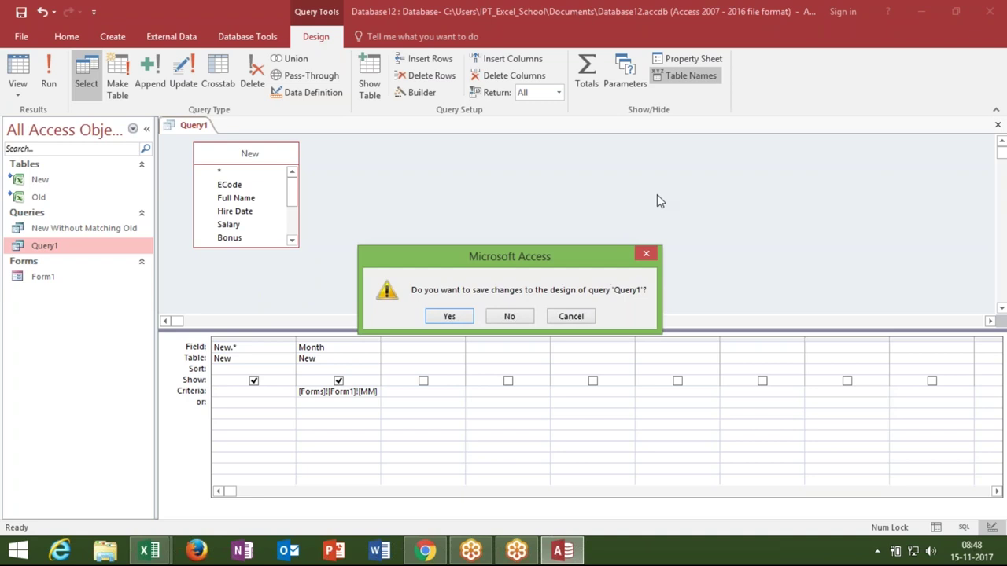
{"action": "left_click", "coordinate": [459, 322]}
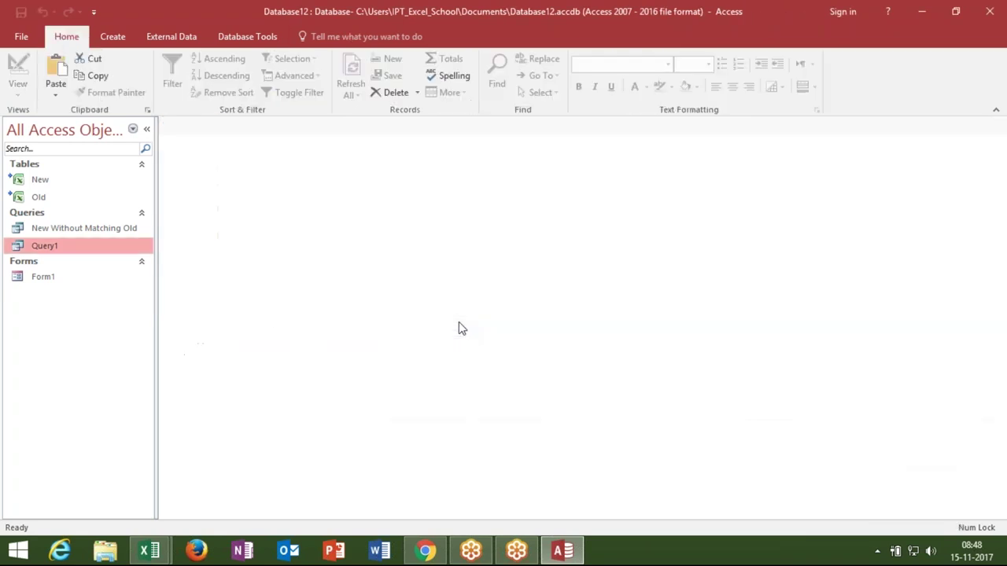
Open Form1, enter Mar and run Show Data to get nine March records, then close both
{"action": "left_click", "coordinate": [54, 283]}
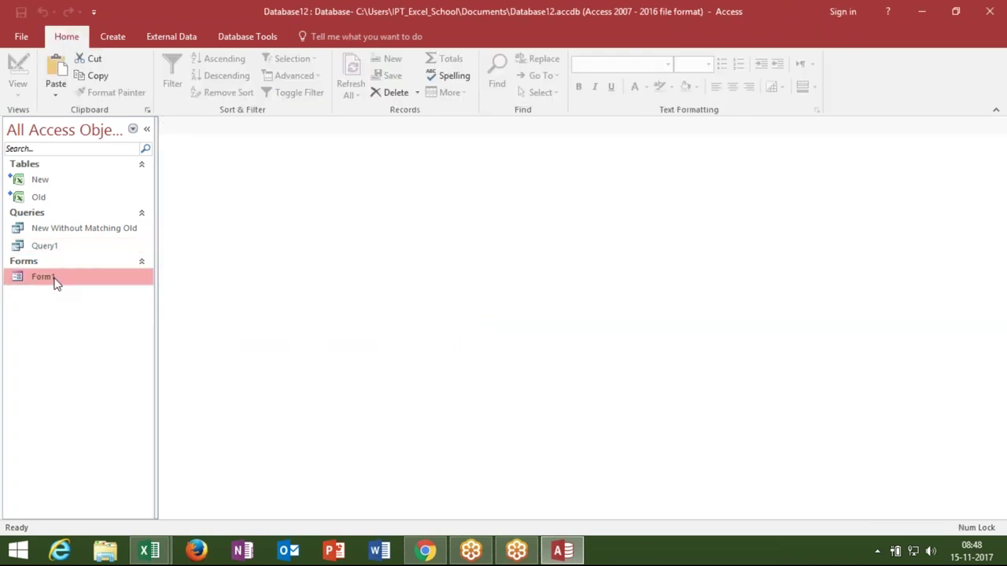
{"action": "double_click", "coordinate": [55, 283]}
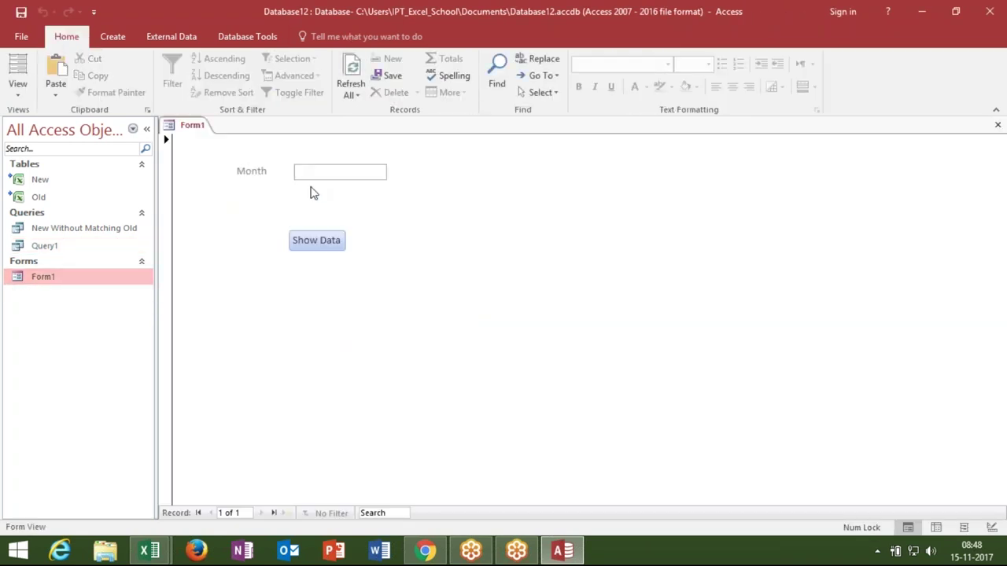
{"action": "type", "text": "Mar"}
{"action": "left_click", "coordinate": [305, 246]}
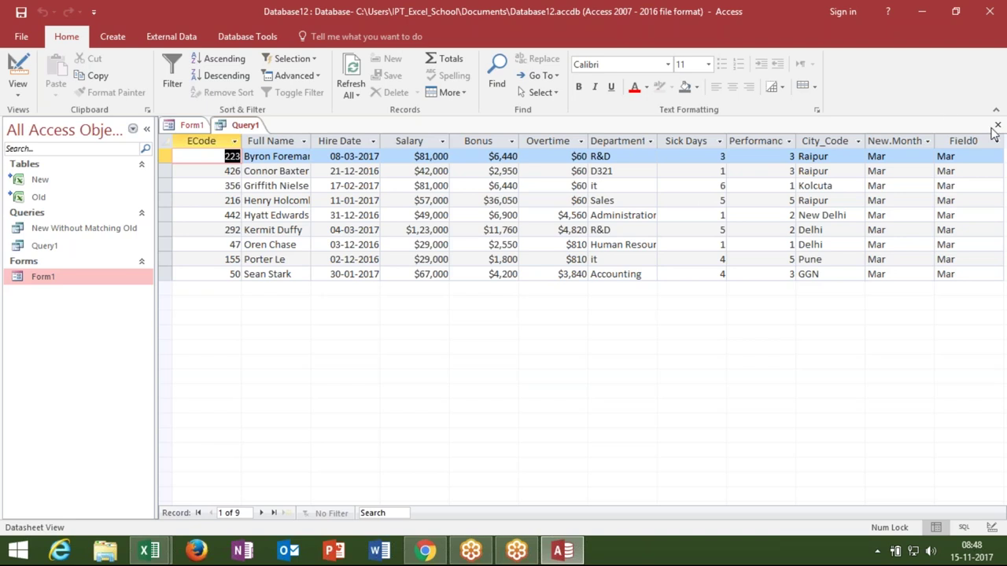
{"action": "left_click", "coordinate": [997, 126]}
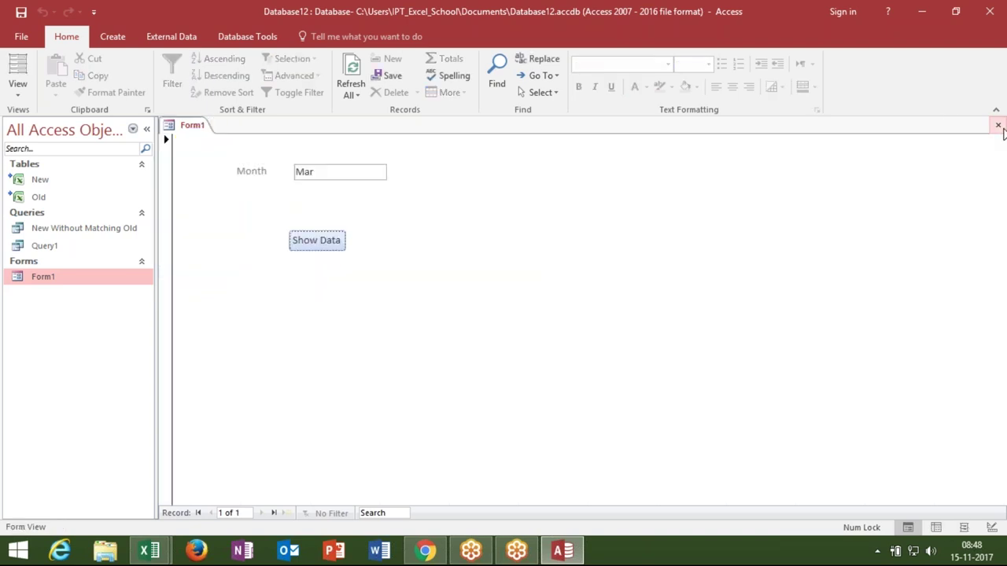
{"action": "left_click", "coordinate": [997, 126]}
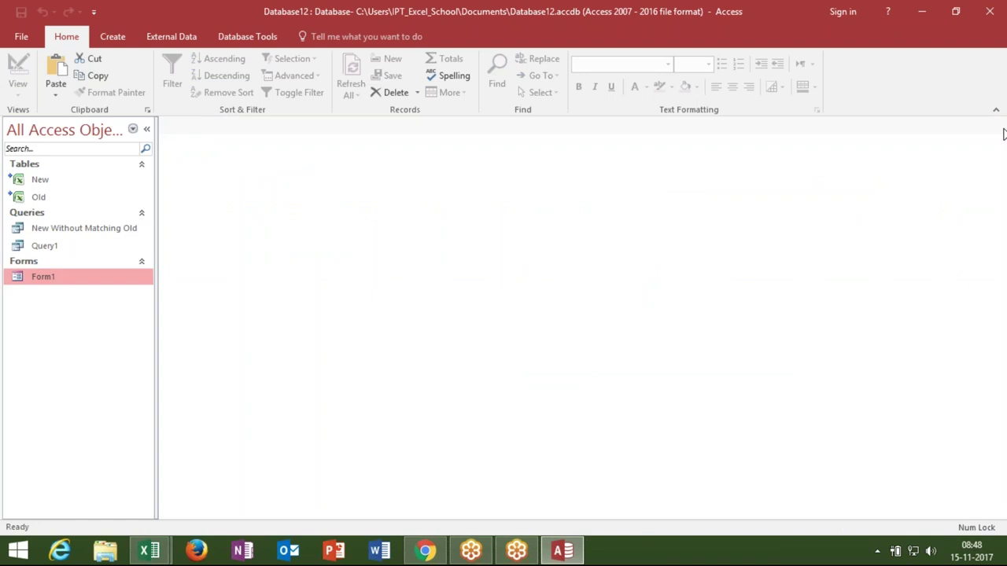
Start the Crosstab Query Wizard using the New table as the source
{"action": "left_click", "coordinate": [88, 186]}
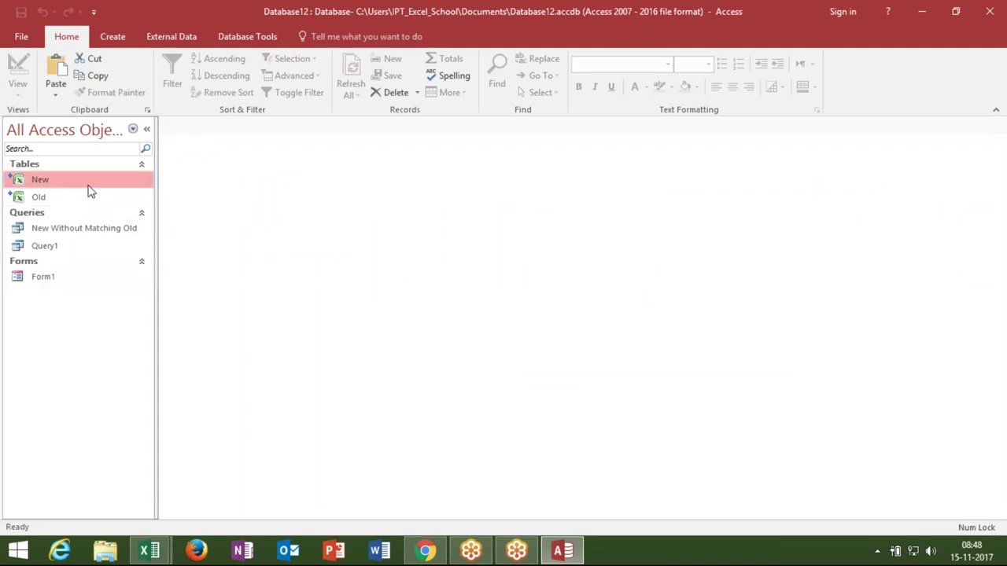
{"action": "left_click", "coordinate": [122, 31]}
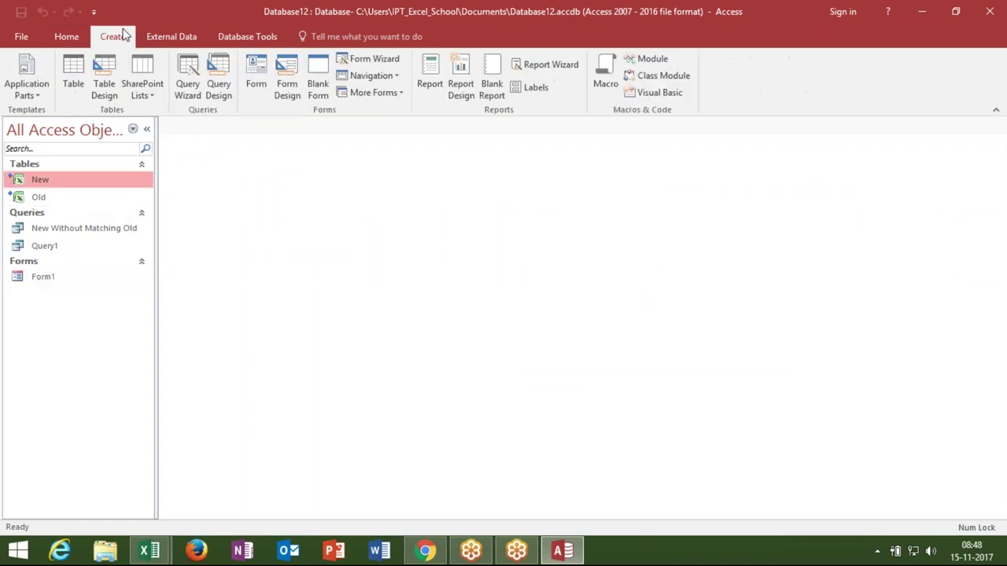
{"action": "left_click", "coordinate": [196, 99]}
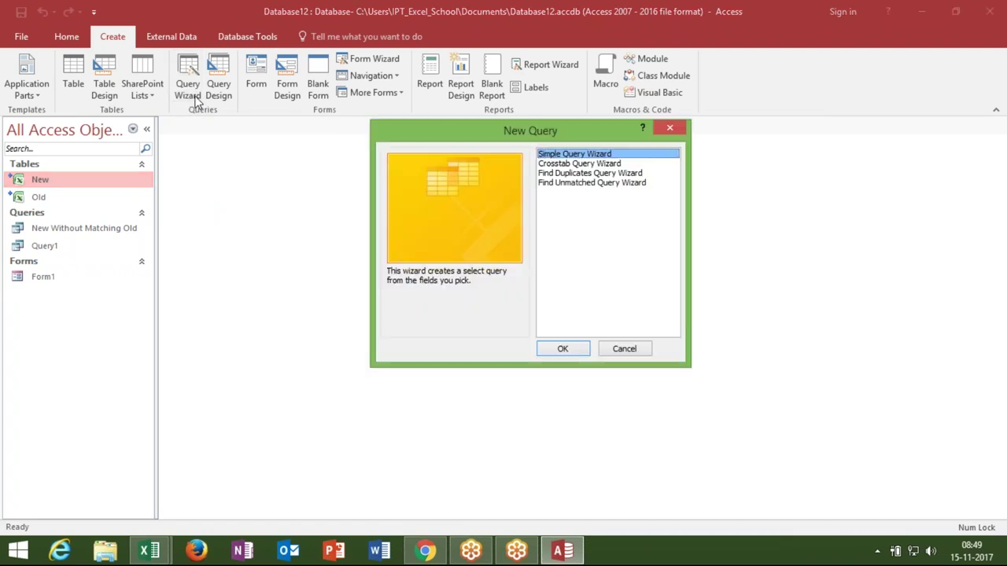
{"action": "left_click", "coordinate": [568, 164]}
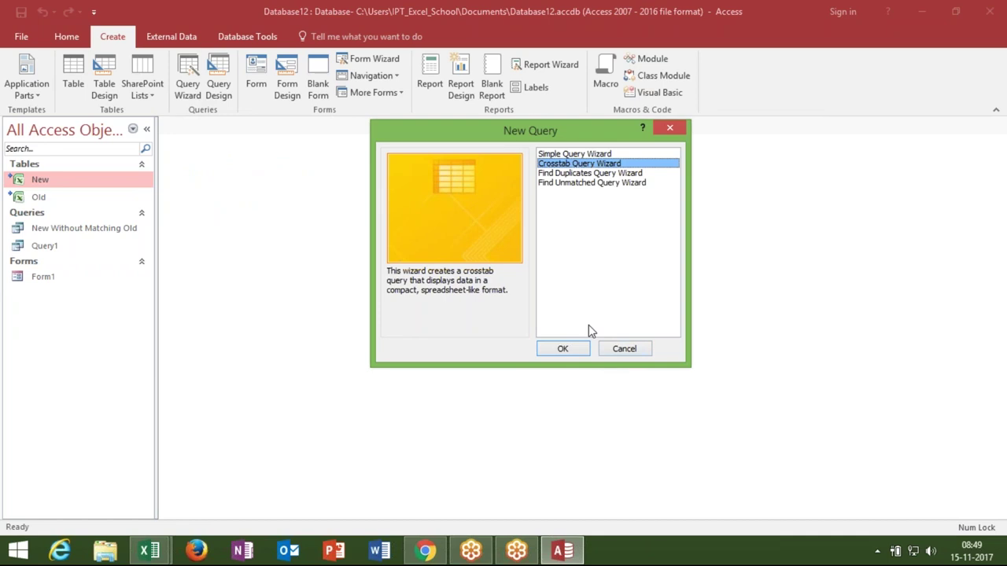
{"action": "left_click", "coordinate": [581, 353]}
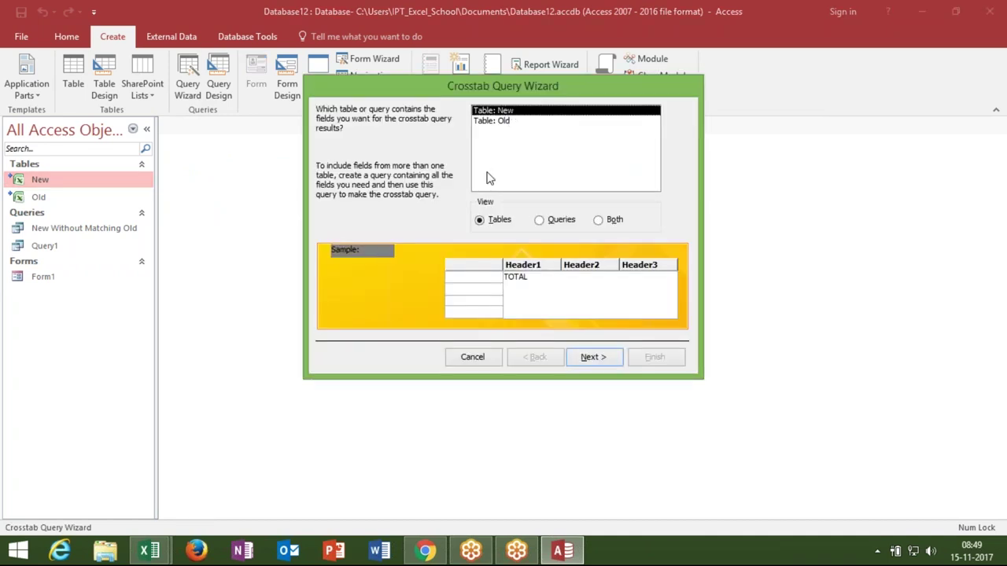
{"action": "left_click", "coordinate": [582, 362]}
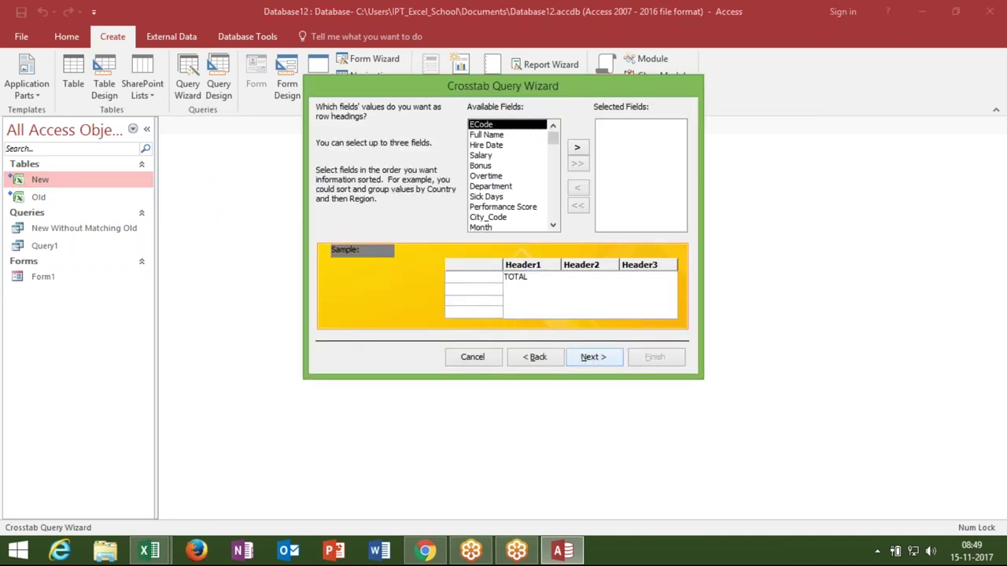
Set Month as row headings, City_Code as column headings and Sum of Salary, then finish as New_Crosstab
{"action": "left_click", "coordinate": [484, 227]}
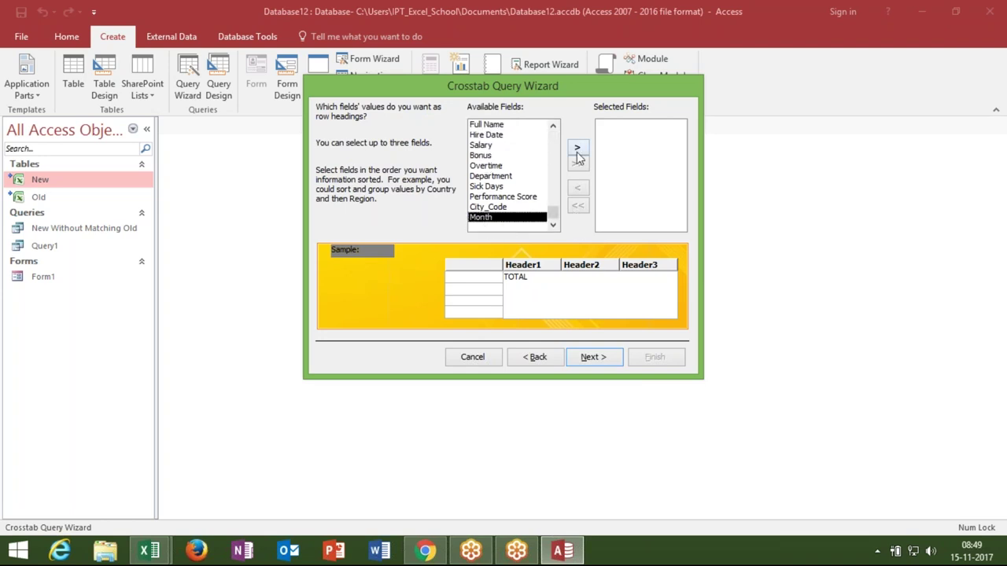
{"action": "left_click", "coordinate": [576, 148]}
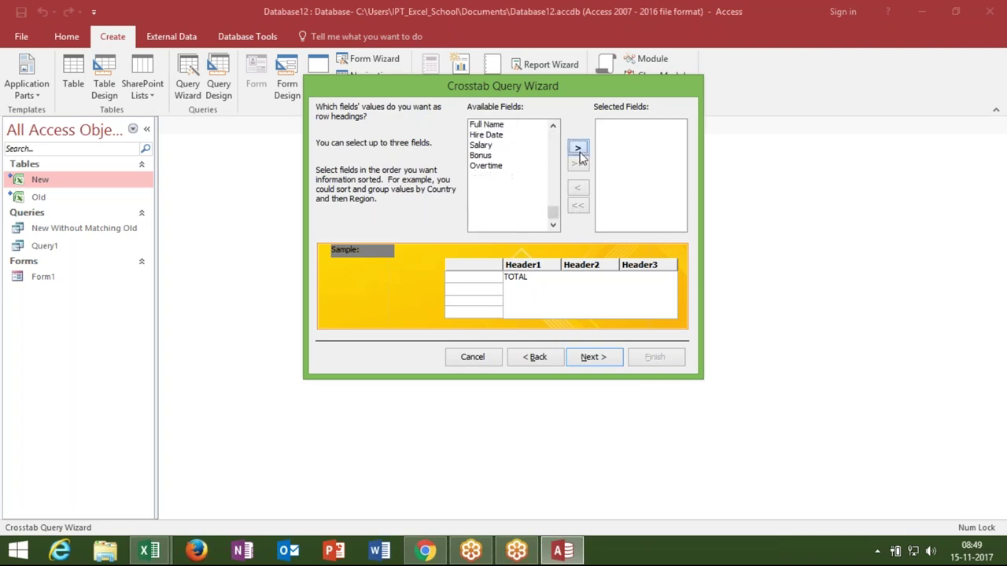
{"action": "left_click", "coordinate": [607, 357]}
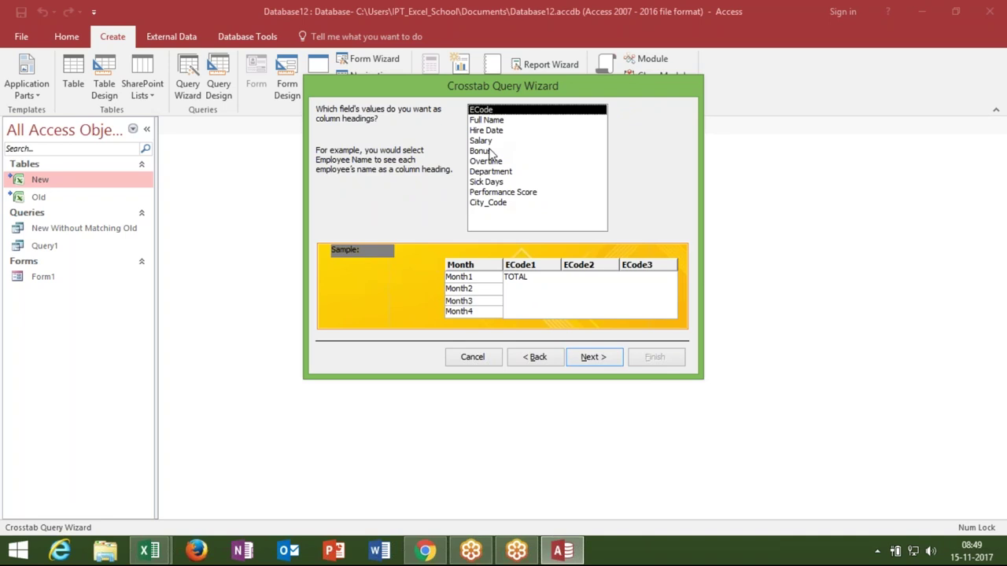
{"action": "left_click", "coordinate": [494, 203]}
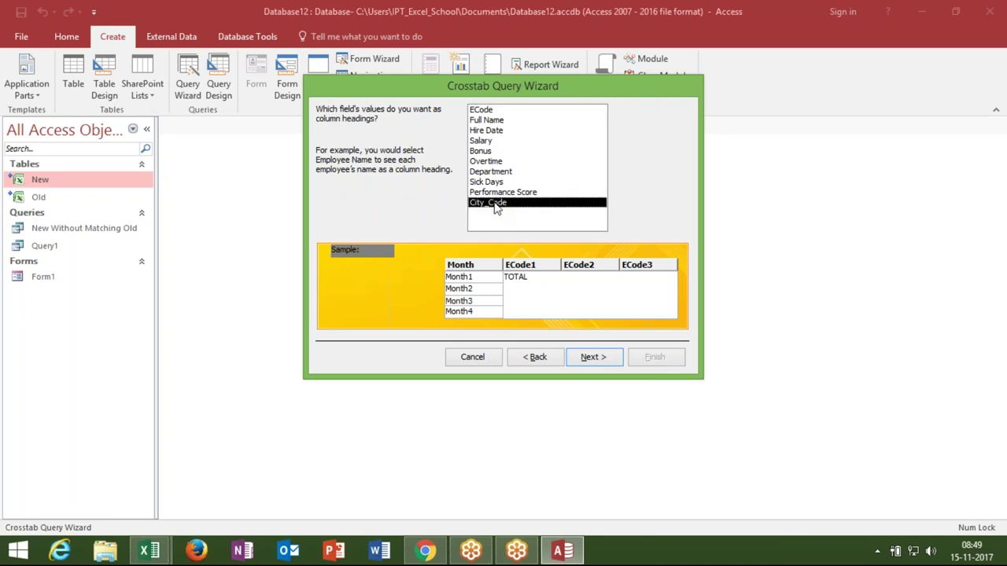
{"action": "left_click", "coordinate": [586, 359]}
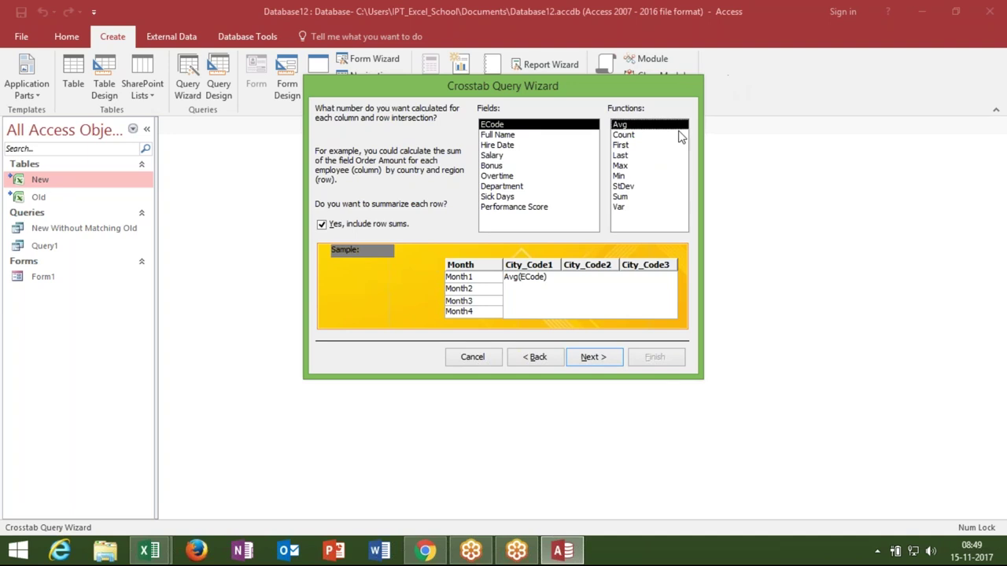
{"action": "left_click", "coordinate": [618, 198]}
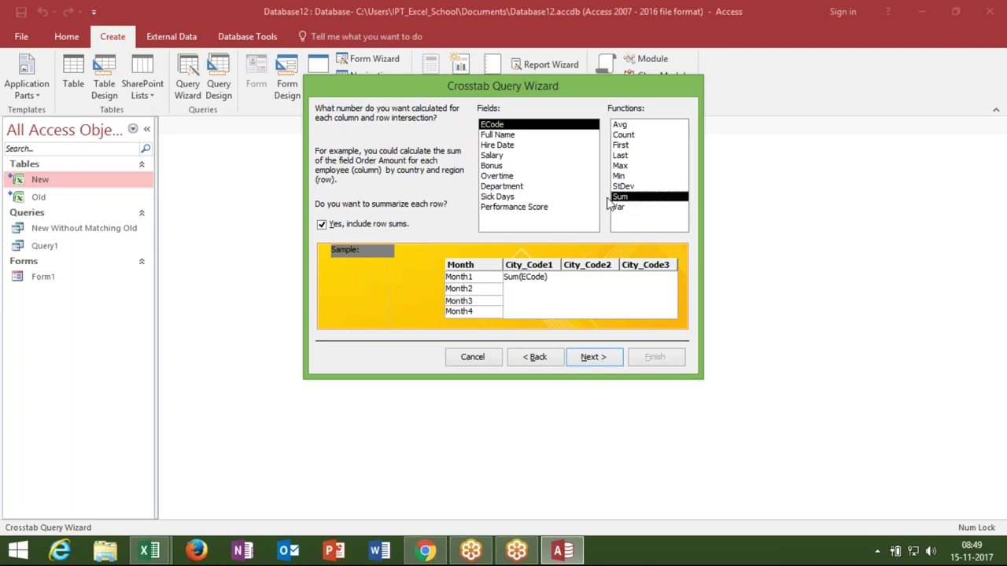
{"action": "left_click", "coordinate": [497, 157]}
{"action": "left_click", "coordinate": [592, 357]}
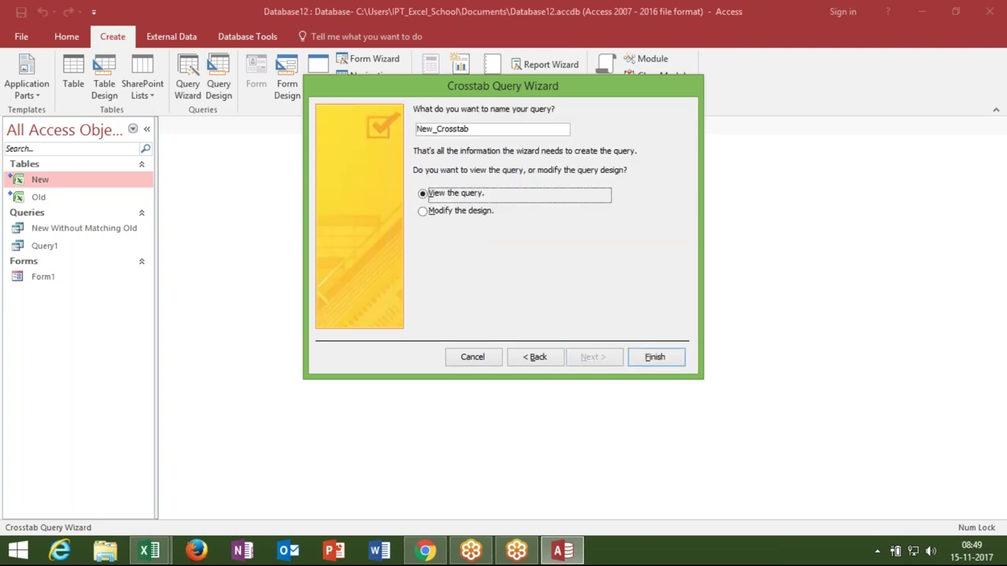
{"action": "left_click", "coordinate": [653, 357]}
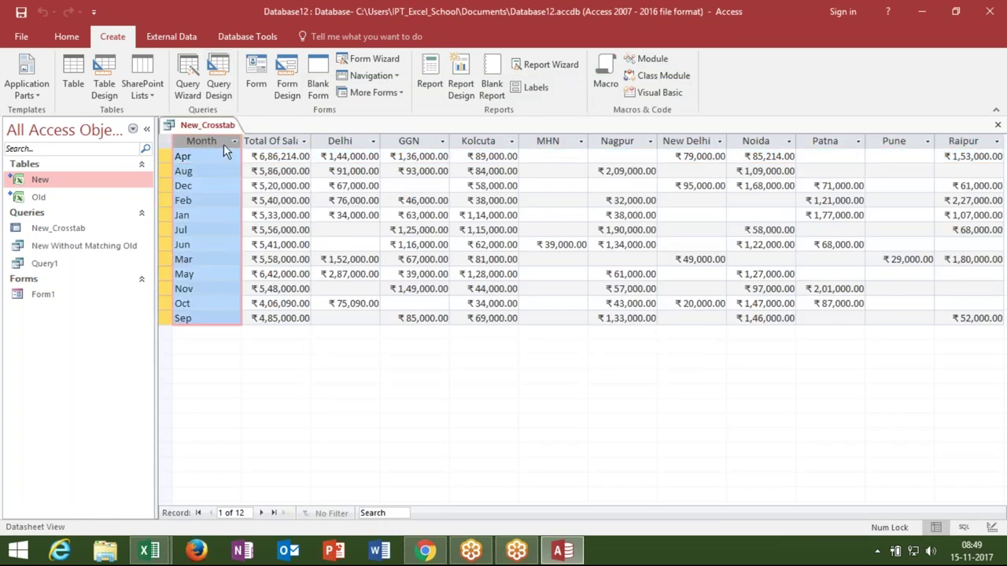
Close the New_Crosstab results, open and close Form1, then create a new blank table
{"action": "left_click", "coordinate": [998, 125]}
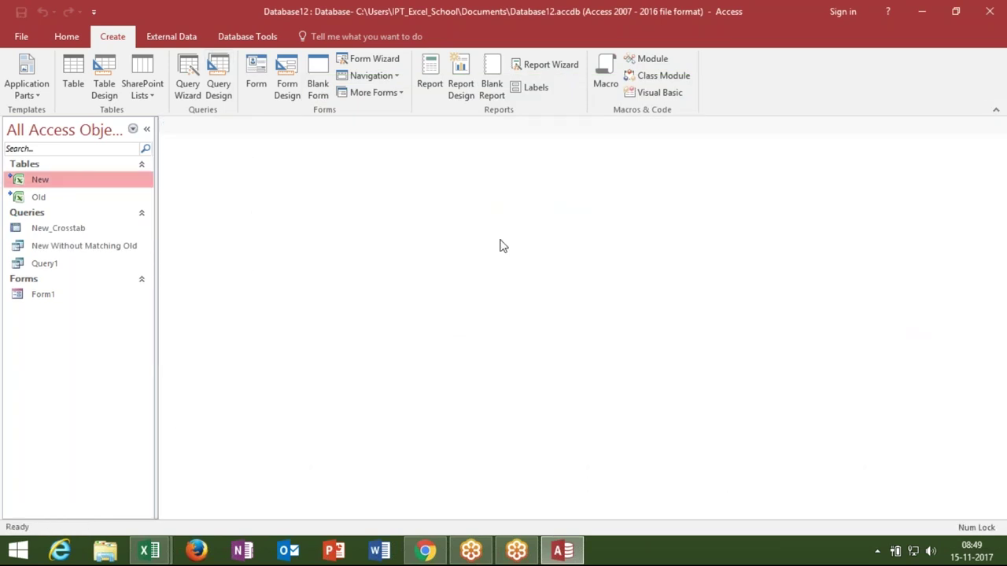
{"action": "left_click", "coordinate": [58, 268]}
{"action": "left_click", "coordinate": [54, 293]}
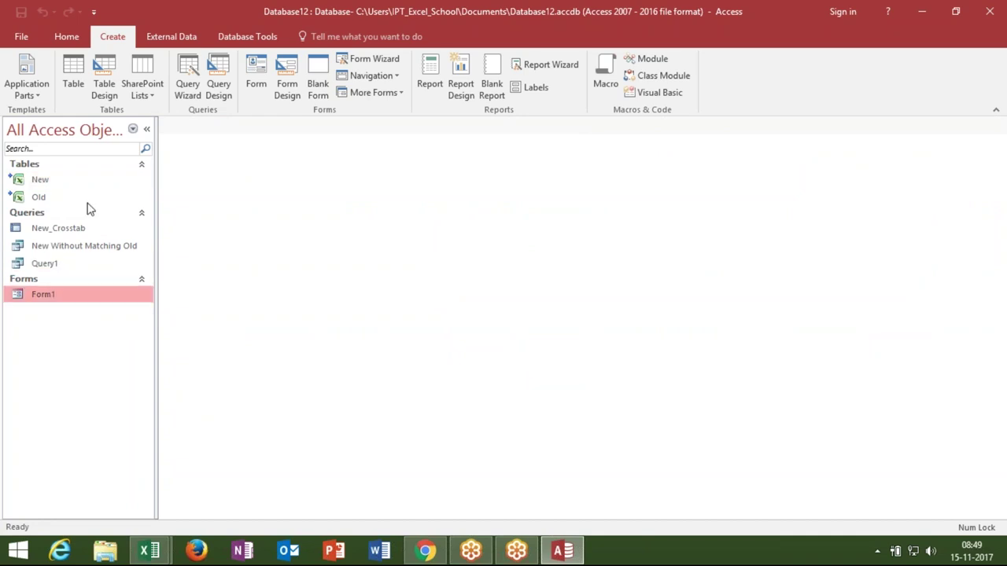
{"action": "double_click", "coordinate": [56, 298]}
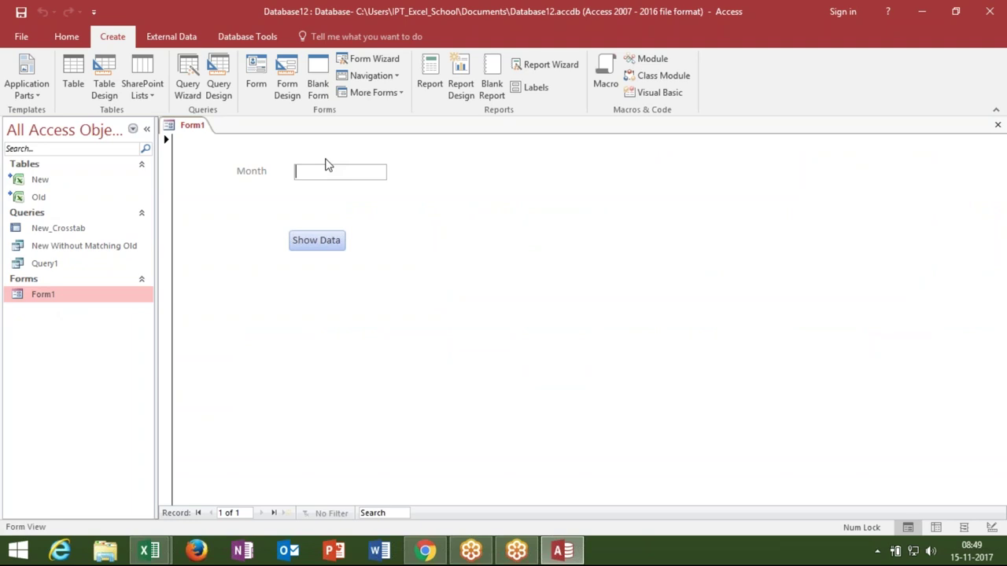
{"action": "left_click", "coordinate": [997, 128]}
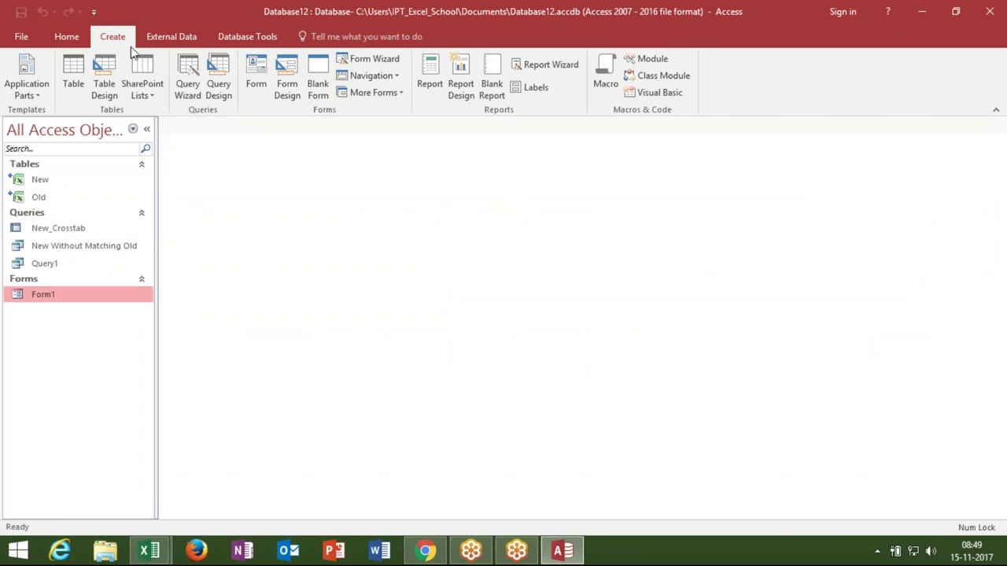
{"action": "left_click", "coordinate": [76, 94]}
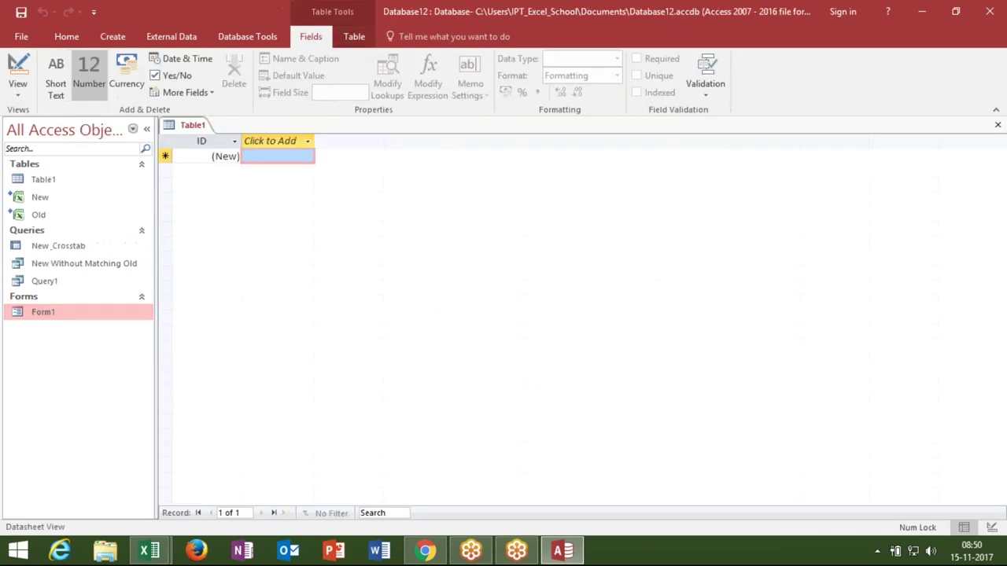
Add a Short Text field named Month to Table1, dismissing the reserved-word warning
{"action": "left_click", "coordinate": [272, 141]}
{"action": "left_click", "coordinate": [277, 158]}
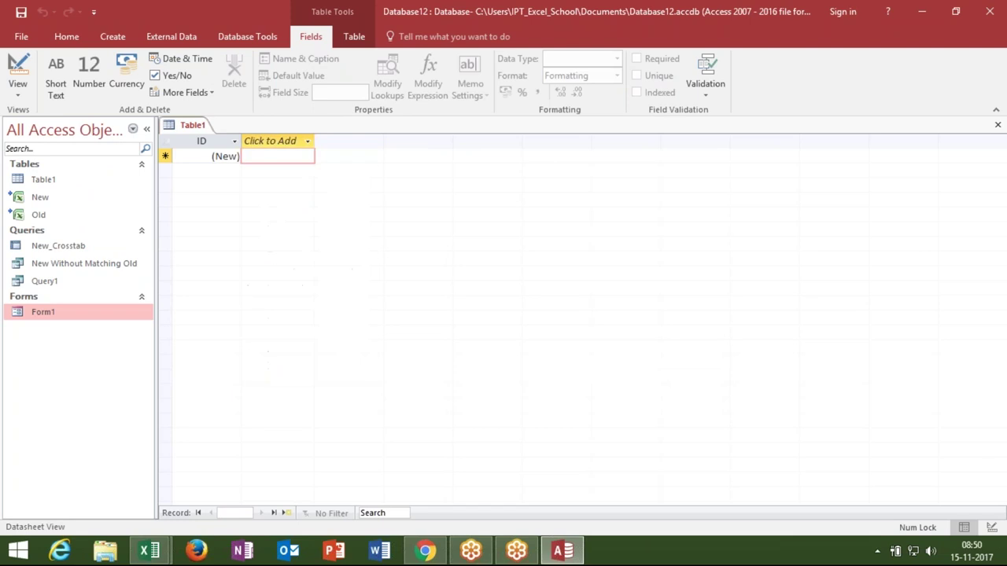
{"action": "type", "text": "Month"}
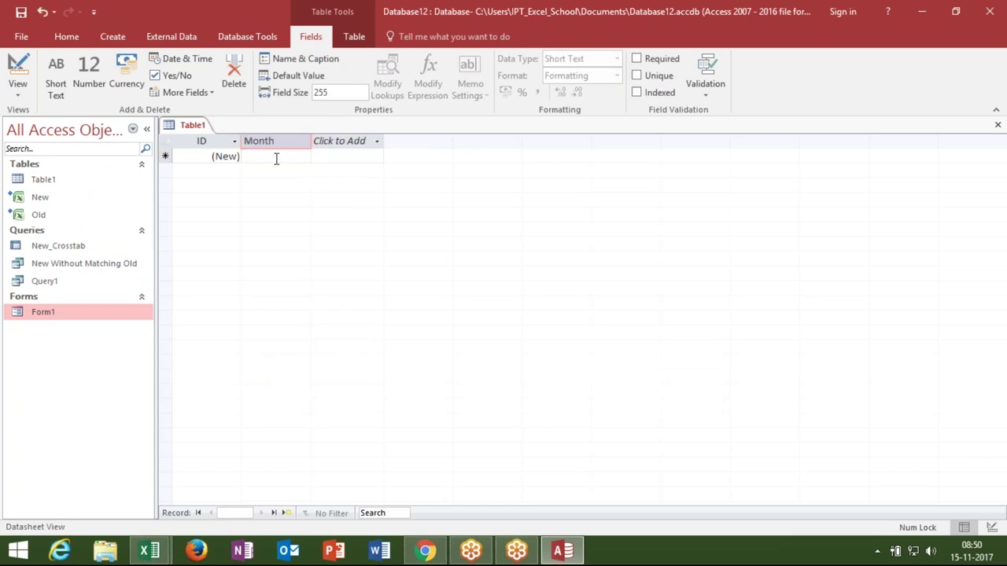
{"action": "left_click", "coordinate": [277, 157]}
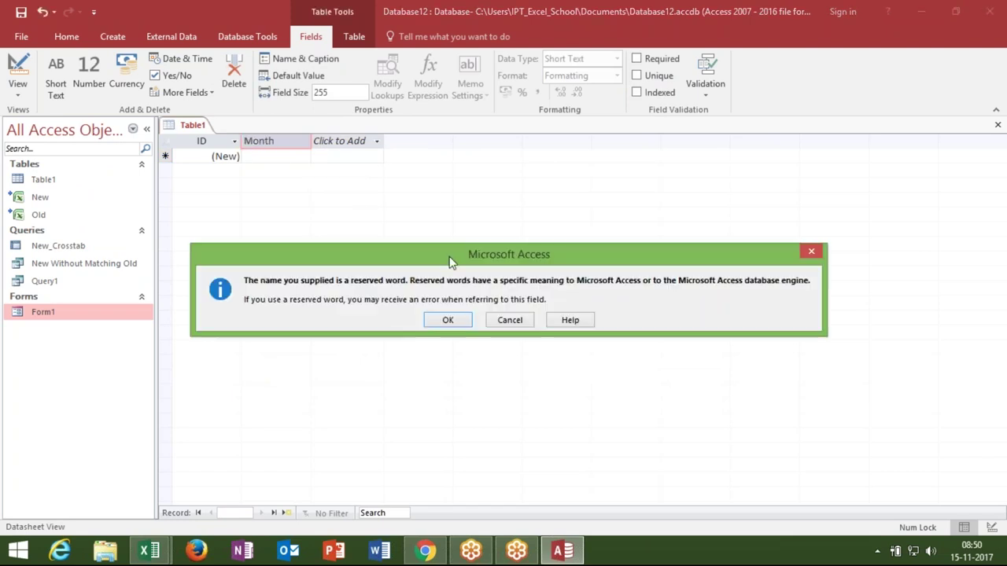
{"action": "left_click", "coordinate": [446, 321]}
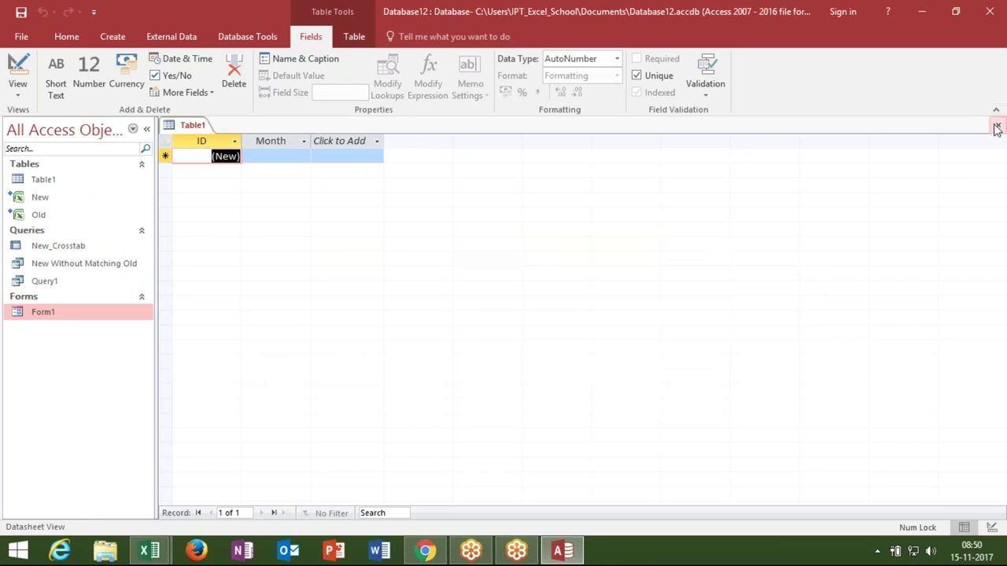
{"action": "left_click", "coordinate": [304, 141]}
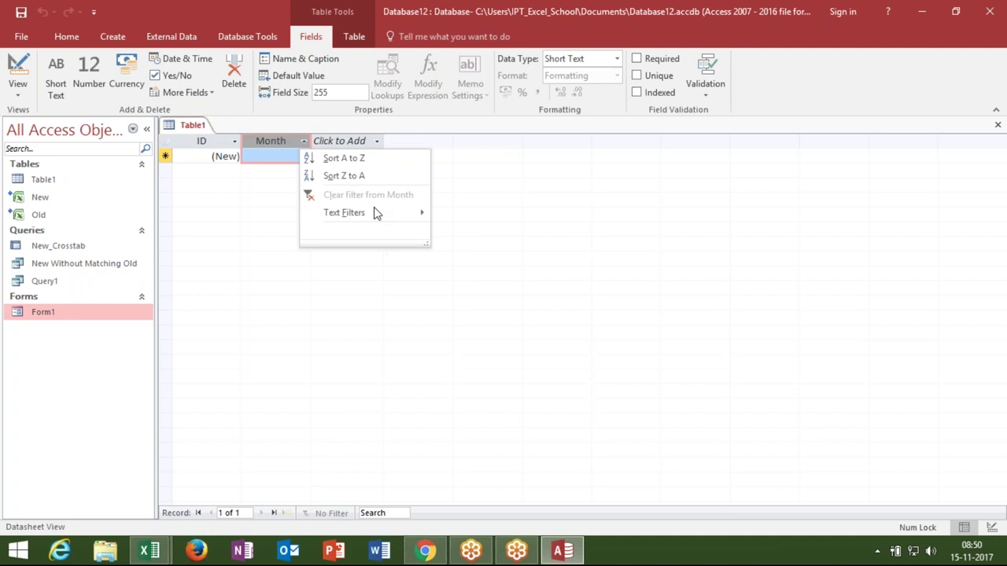
Close Table1 and save it under the name Table1
{"action": "left_click", "coordinate": [997, 126]}
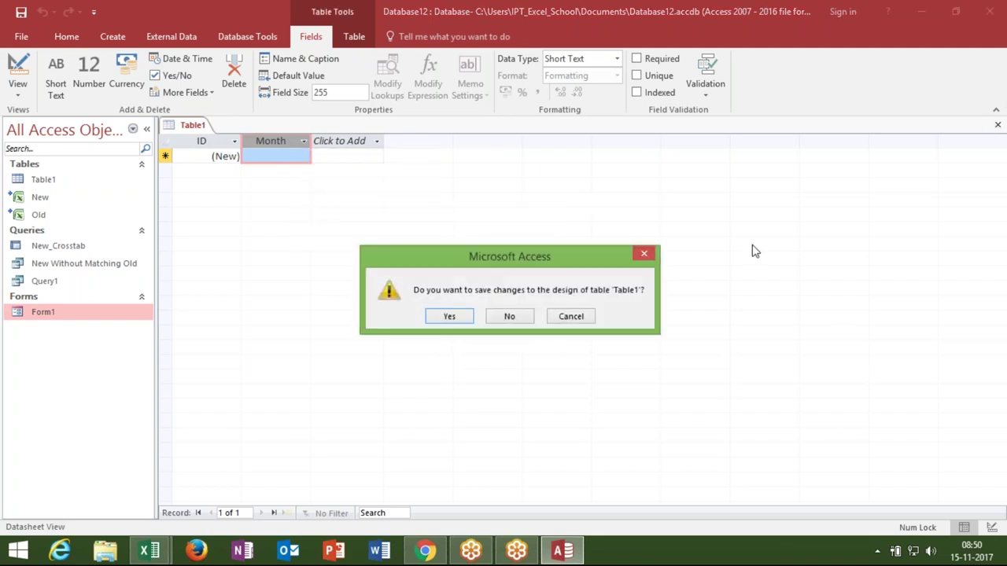
{"action": "left_click", "coordinate": [453, 315]}
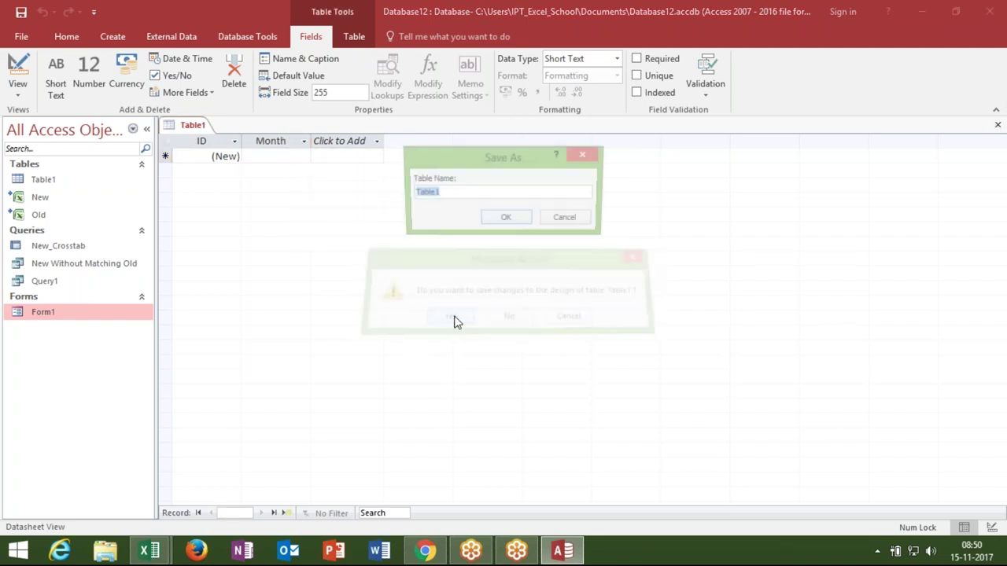
{"action": "left_click", "coordinate": [505, 219]}
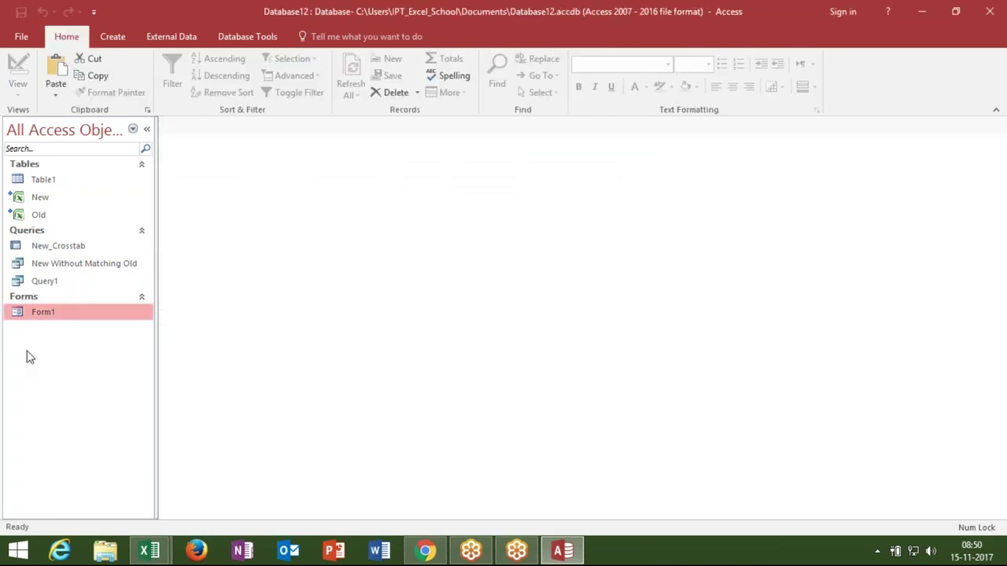
Open Table1 in Design View and leave the Month field's data type as Short Text
{"action": "right_click", "coordinate": [56, 181]}
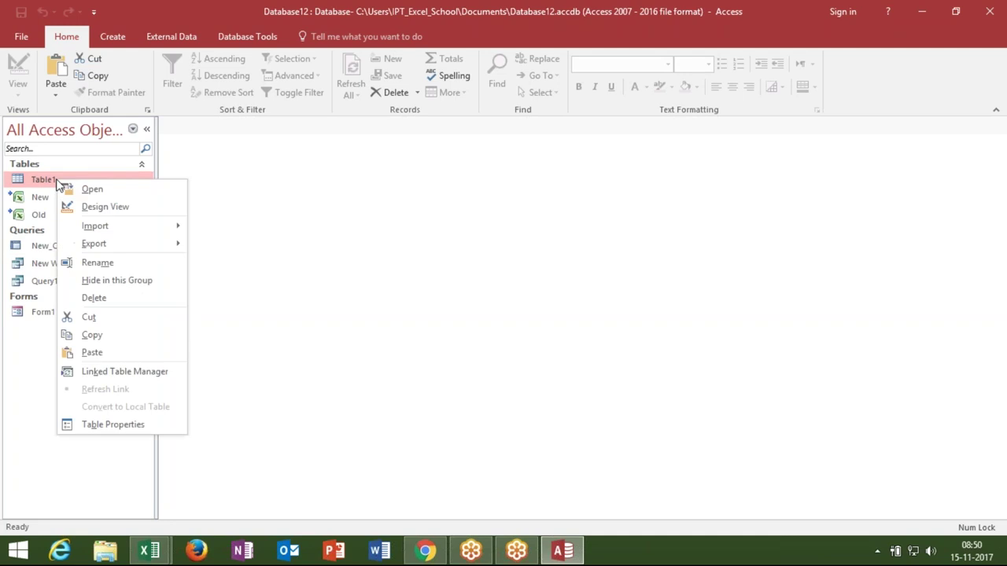
{"action": "left_click", "coordinate": [100, 208]}
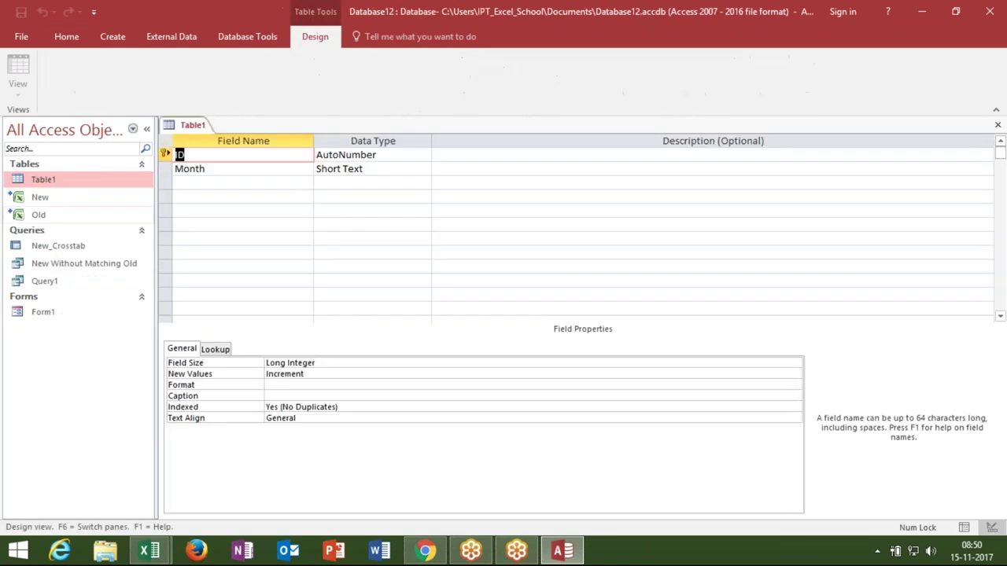
{"action": "left_click", "coordinate": [342, 169]}
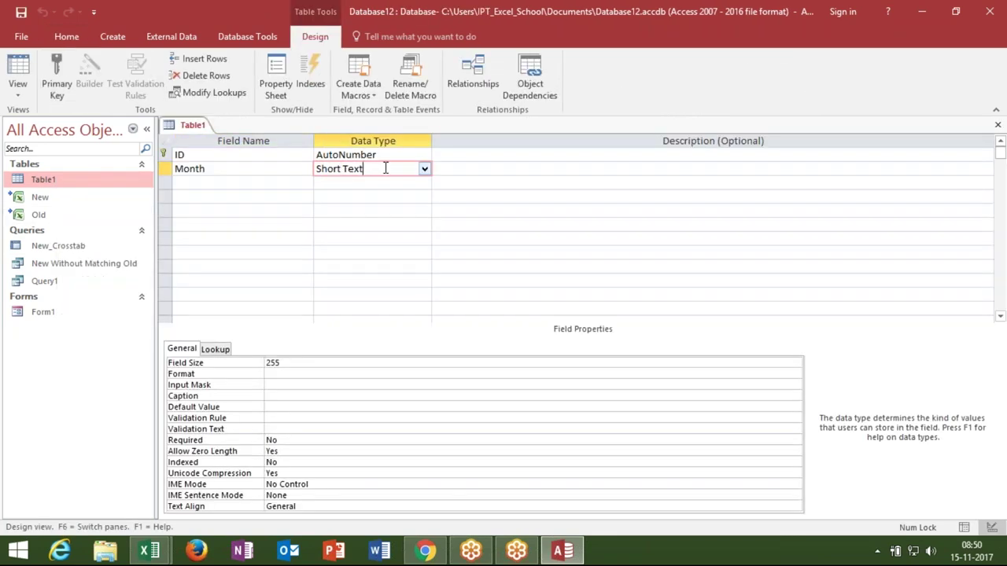
{"action": "left_click", "coordinate": [424, 168]}
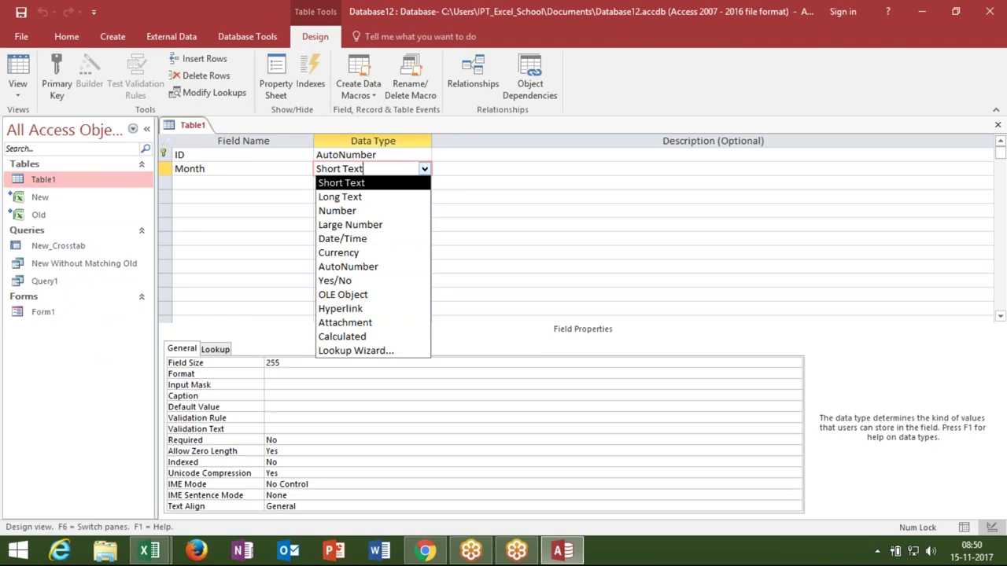
{"action": "left_click", "coordinate": [383, 351]}
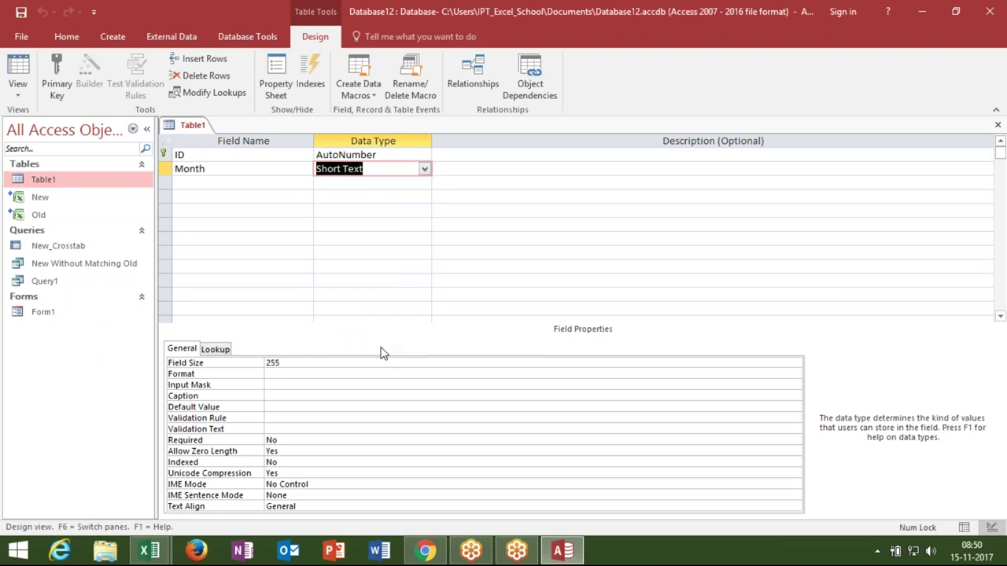
{"action": "left_click", "coordinate": [369, 374]}
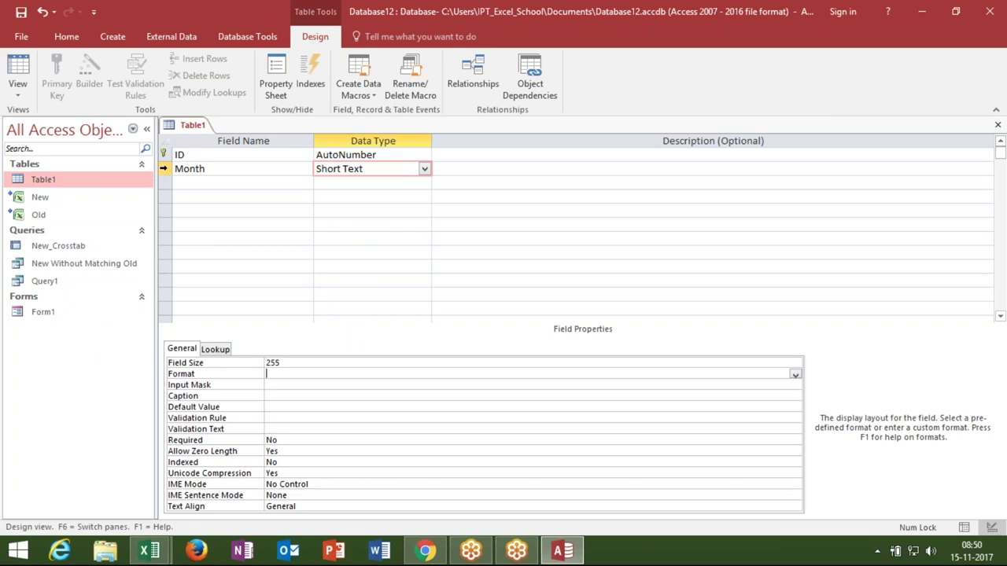
Replace the Month field with a Short Text field named Month_Name
{"action": "left_click", "coordinate": [164, 168]}
{"action": "right_click", "coordinate": [164, 169]}
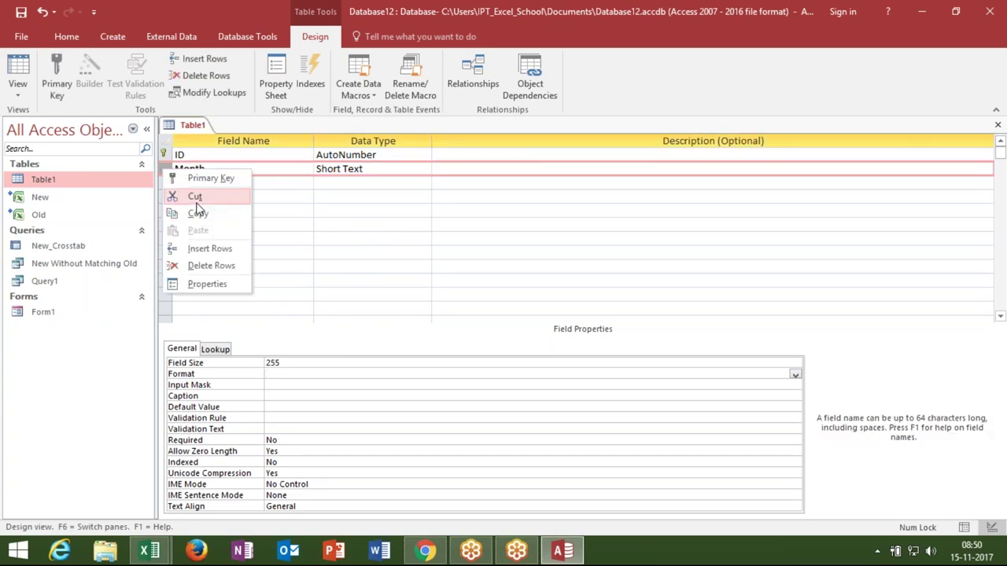
{"action": "left_click", "coordinate": [203, 266]}
{"action": "left_click", "coordinate": [202, 172]}
{"action": "type", "text": "Name"}
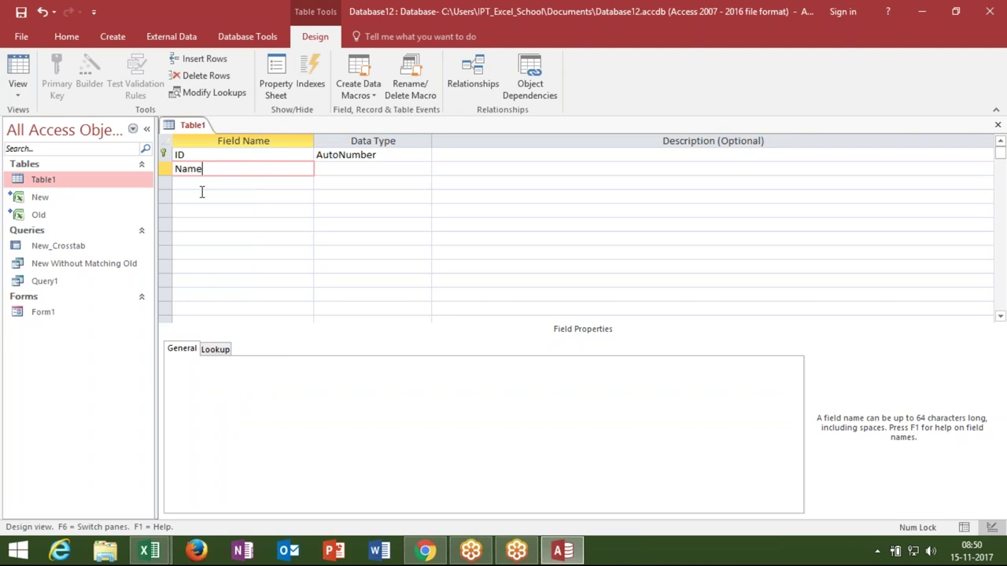
{"action": "key", "text": "Tab"}
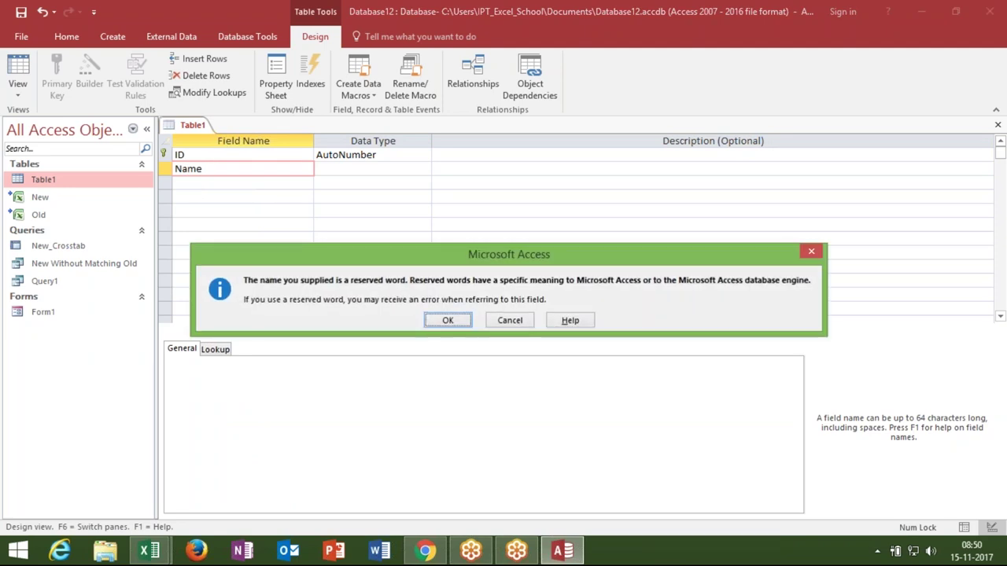
{"action": "key", "text": "Return"}
{"action": "key", "text": "BackSpace"}
{"action": "key", "text": "BackSpace"}
{"action": "type", "text": "Month_N"}
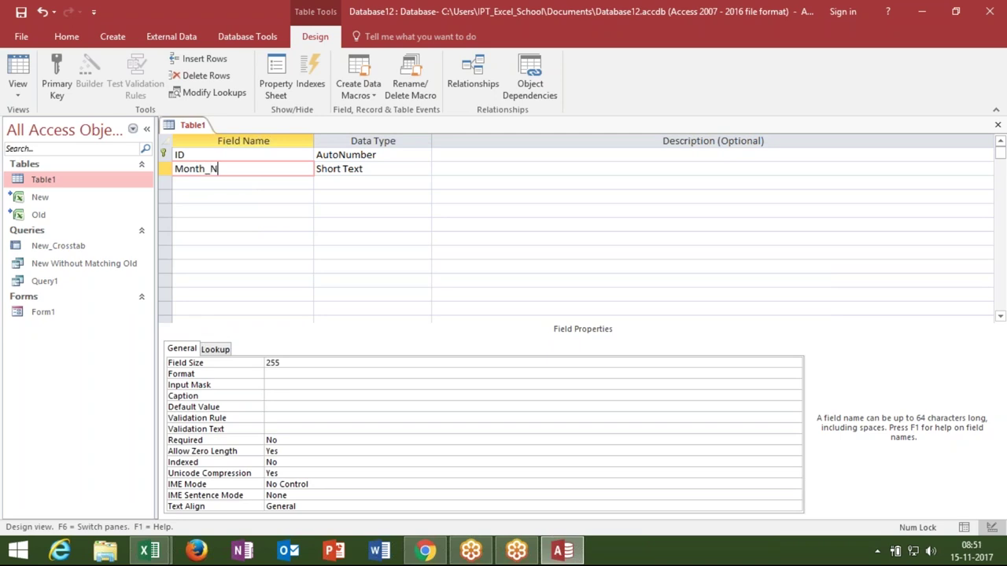
{"action": "type", "text": "ame"}
{"action": "key", "text": "Tab"}
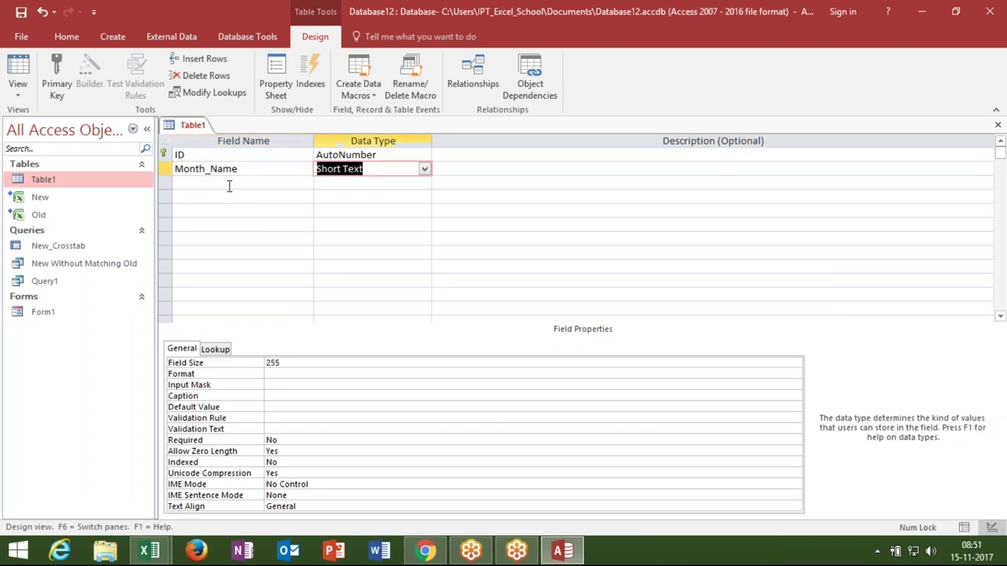
{"action": "left_click", "coordinate": [424, 170]}
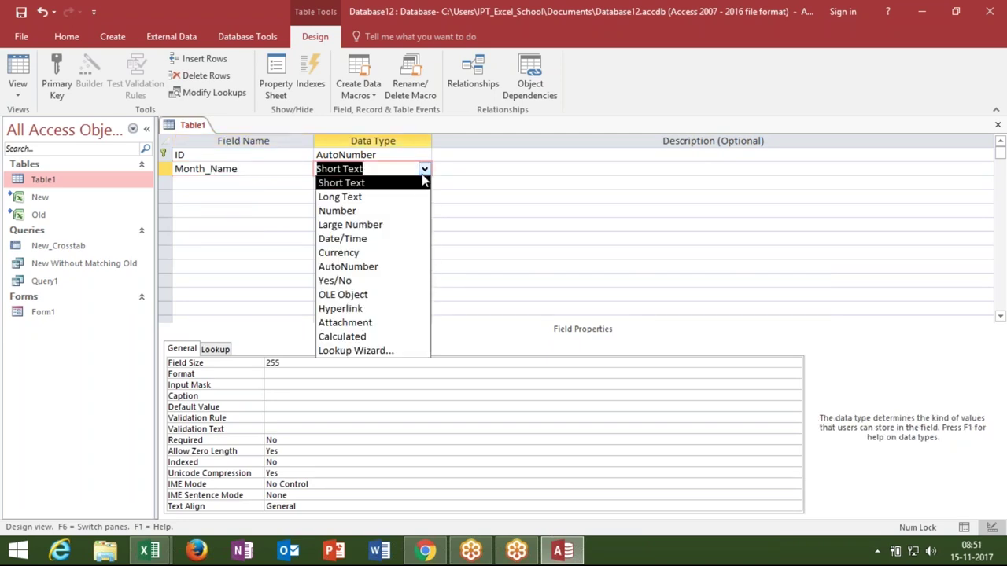
Use the Lookup Wizard to pull Month_Name values from New_Crosstab's Month field, then close the design
{"action": "left_click", "coordinate": [370, 351]}
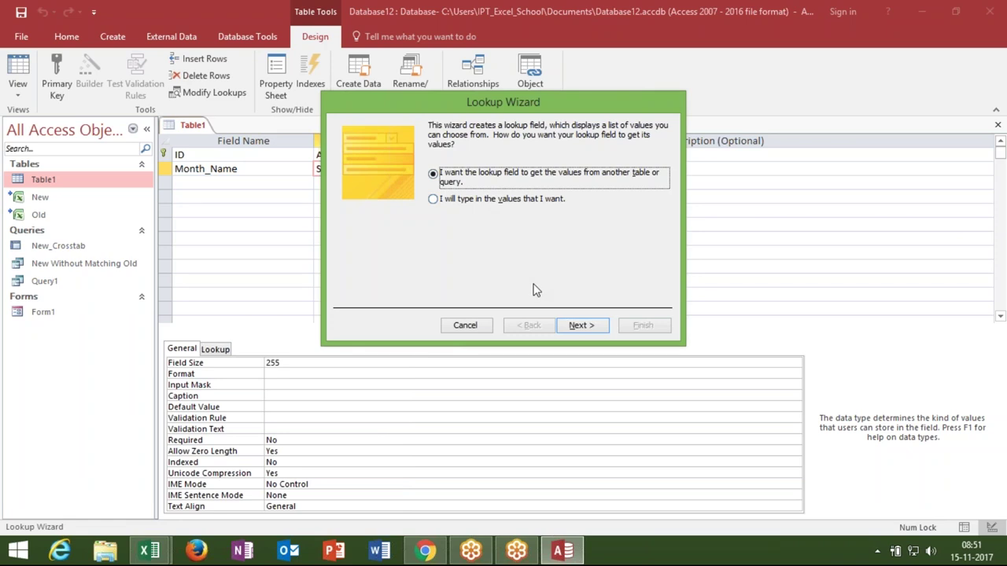
{"action": "left_click", "coordinate": [569, 328]}
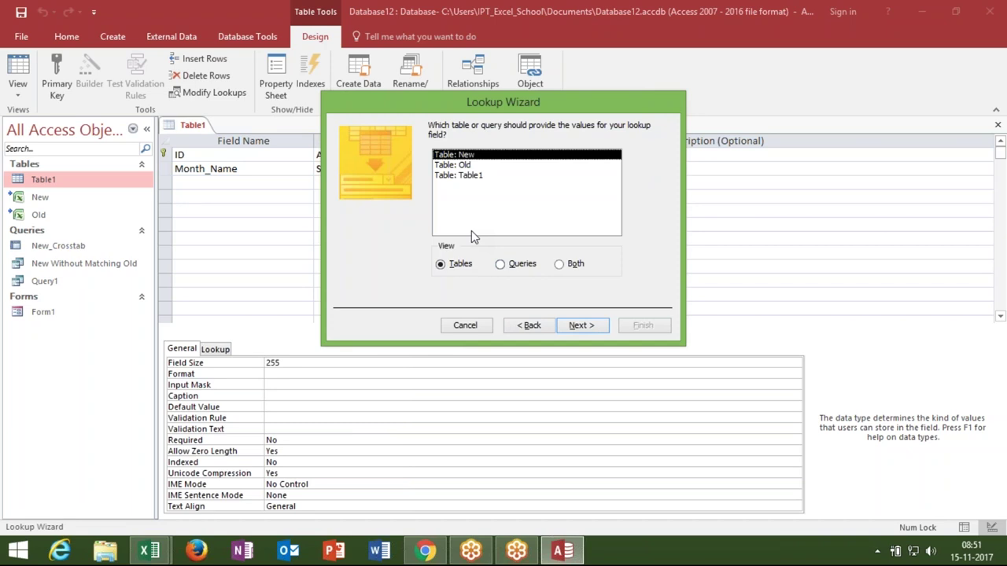
{"action": "left_click", "coordinate": [501, 266]}
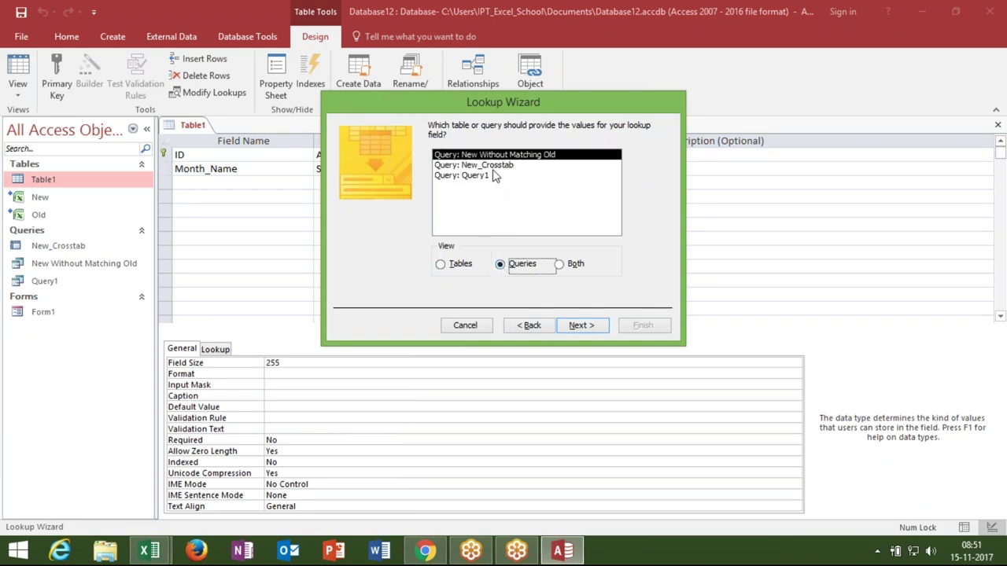
{"action": "left_click", "coordinate": [489, 166]}
{"action": "left_click", "coordinate": [583, 324]}
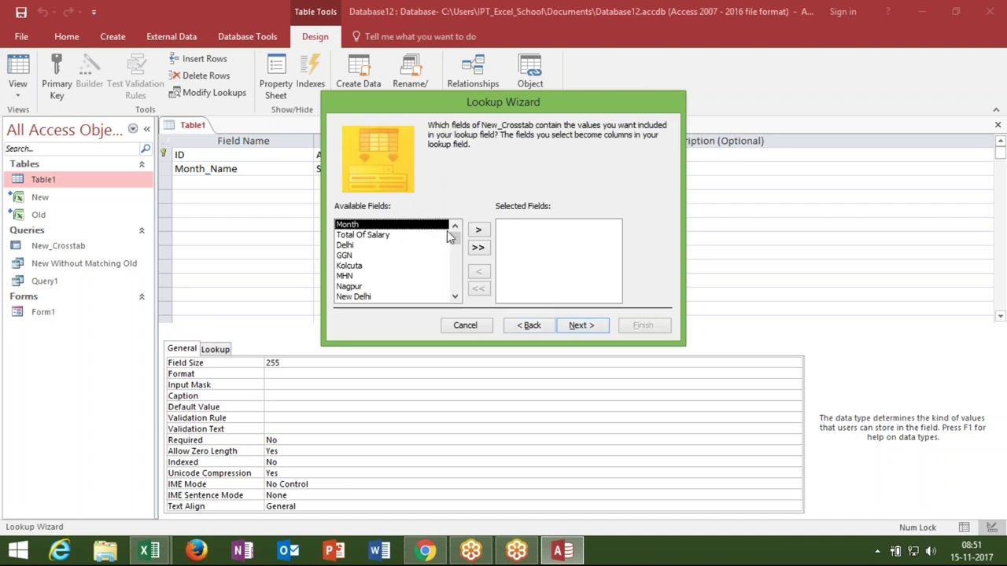
{"action": "left_click", "coordinate": [477, 230]}
{"action": "left_click", "coordinate": [582, 326]}
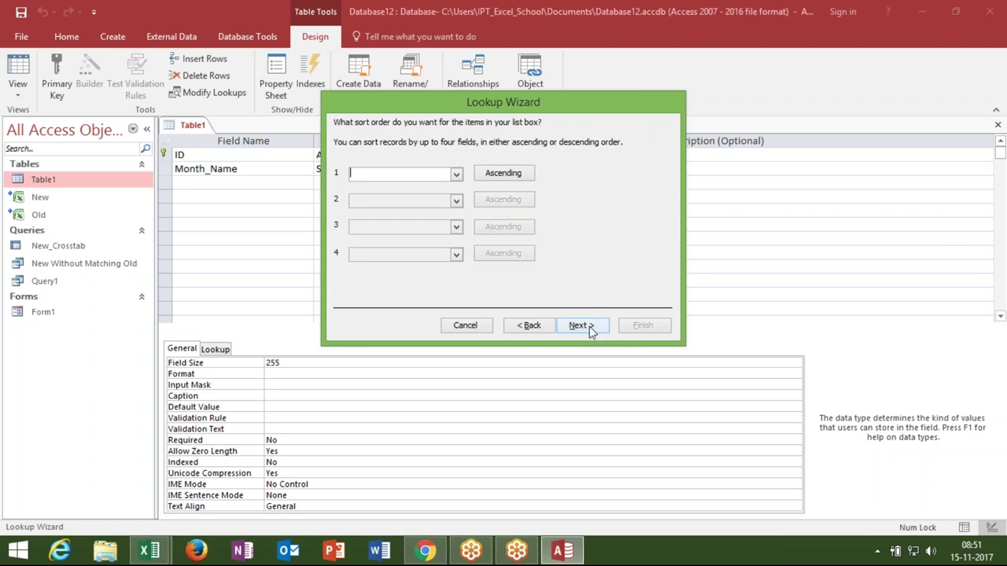
{"action": "key", "text": "Return"}
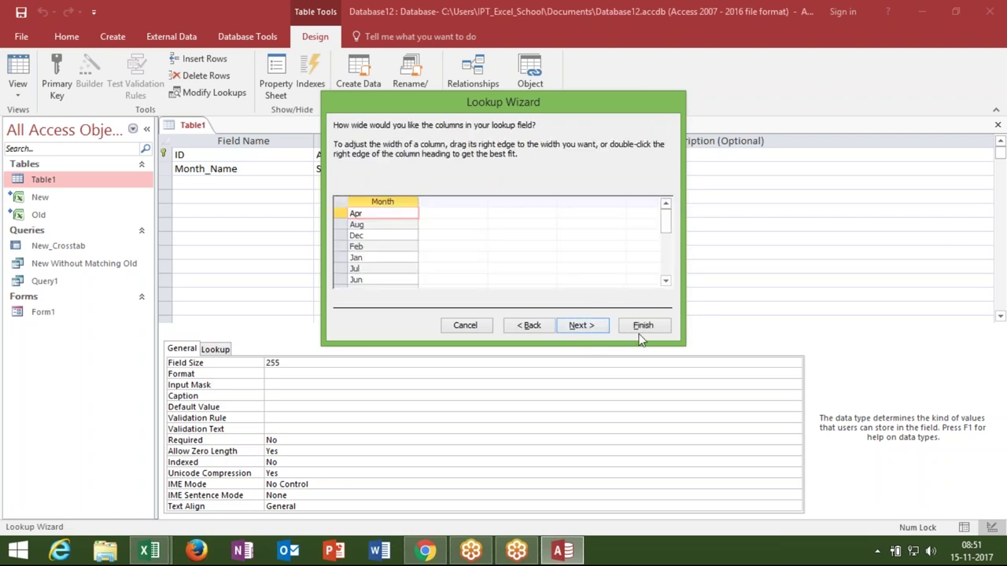
{"action": "left_click", "coordinate": [647, 326]}
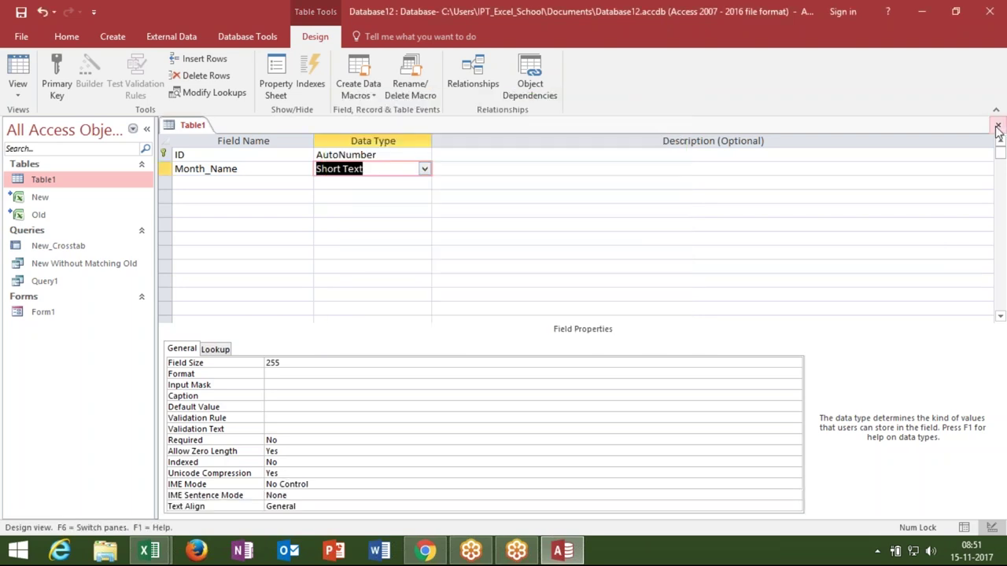
{"action": "left_click", "coordinate": [996, 124]}
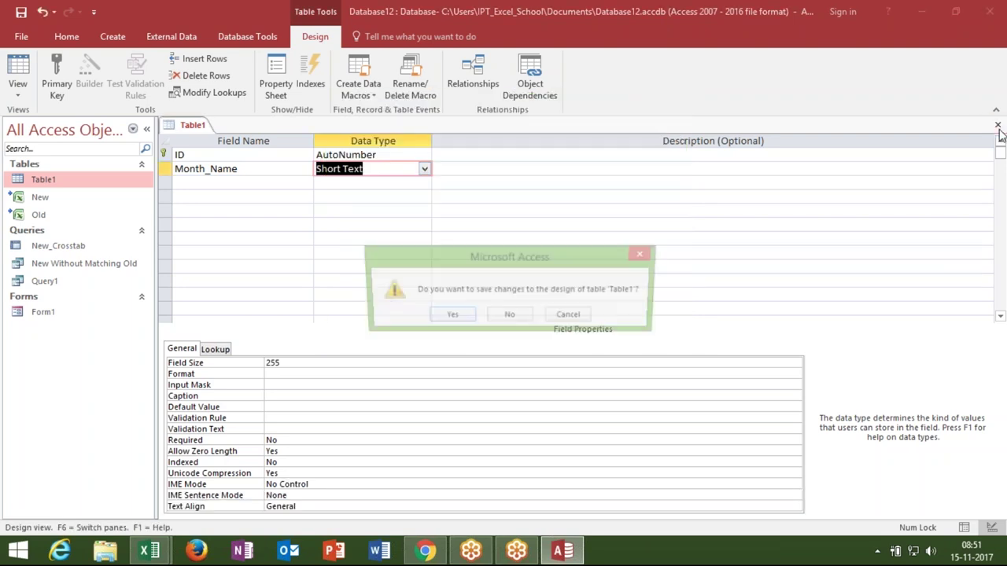
Save the changes to Table1 and generate a quick form from it
{"action": "left_click", "coordinate": [466, 318]}
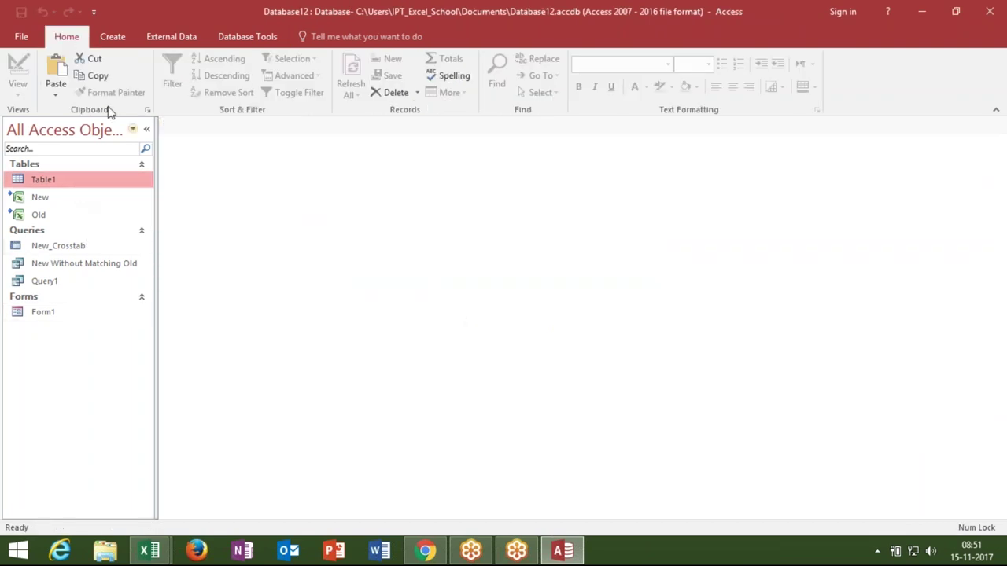
{"action": "left_click", "coordinate": [120, 35]}
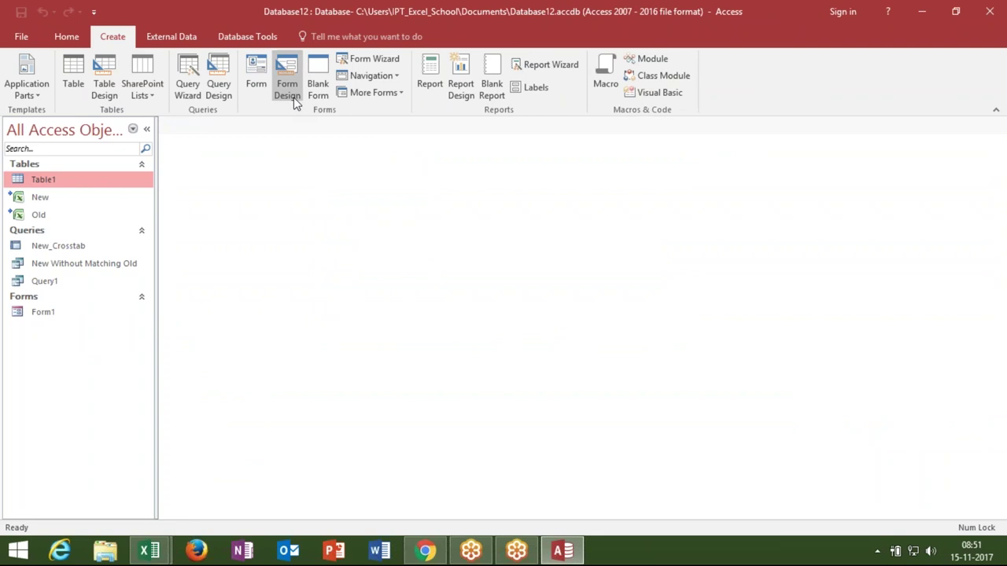
{"action": "left_click", "coordinate": [257, 78]}
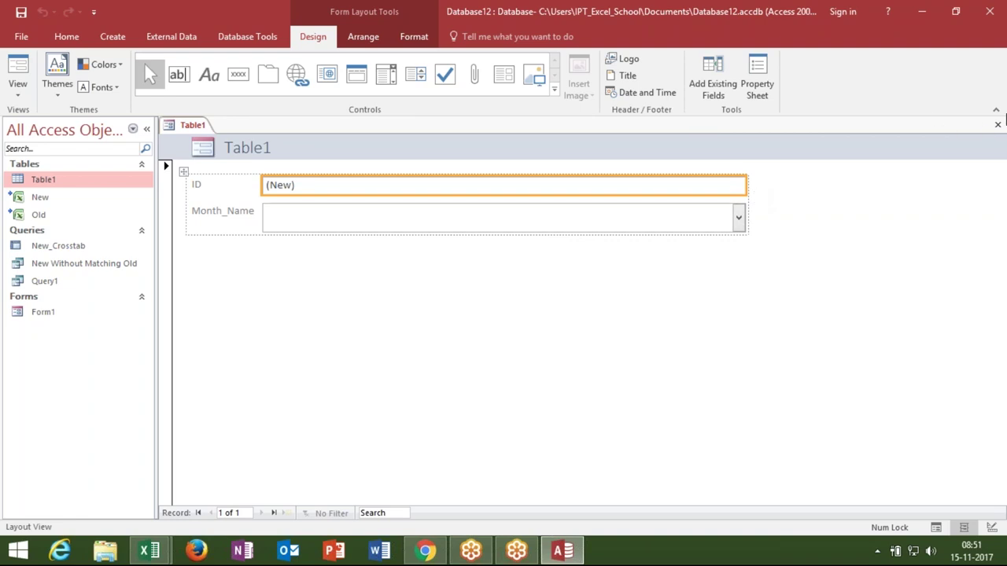
Close the new form and save it under the name TRF
{"action": "left_click", "coordinate": [997, 125]}
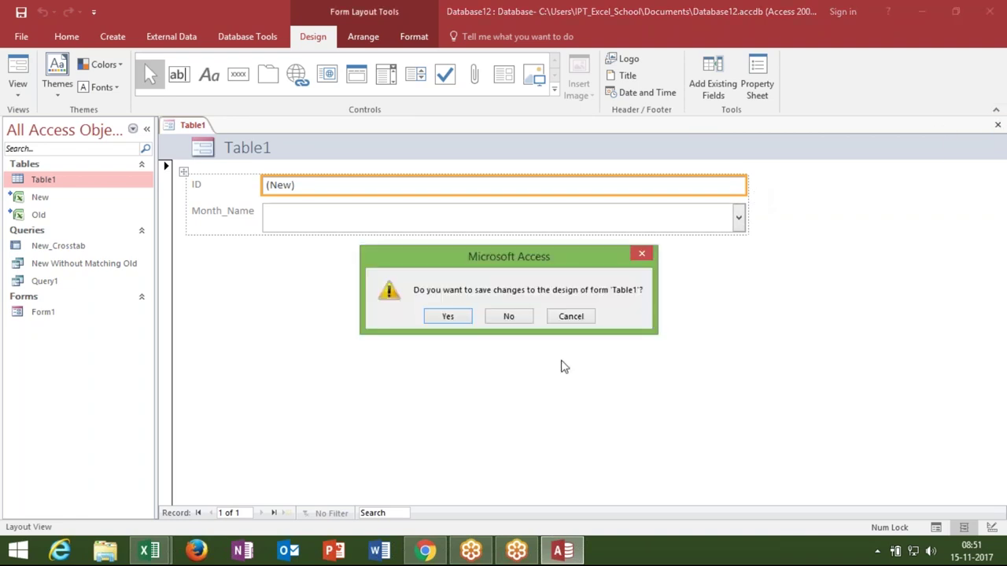
{"action": "left_click", "coordinate": [467, 321]}
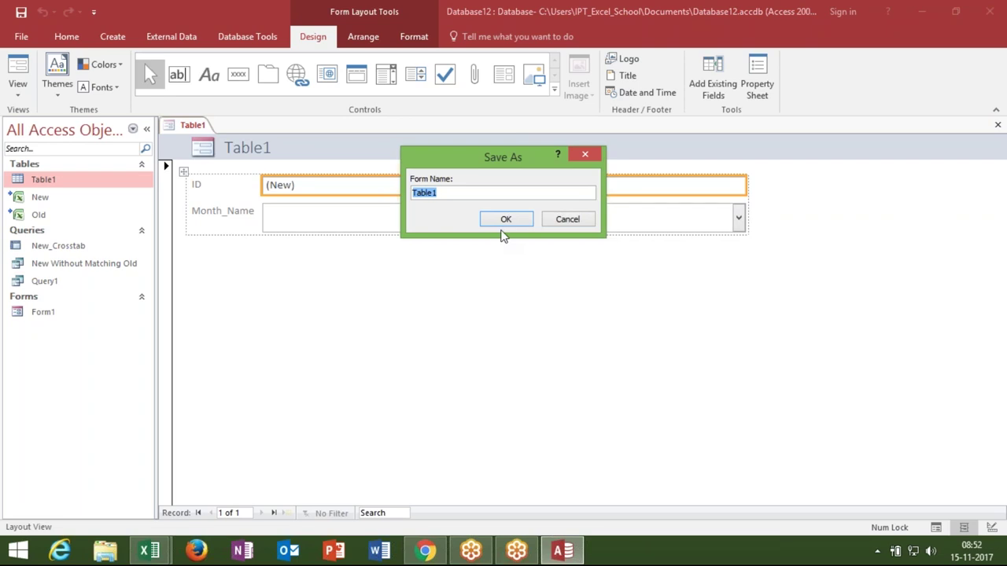
{"action": "type", "text": "TRF"}
{"action": "left_click", "coordinate": [510, 221]}
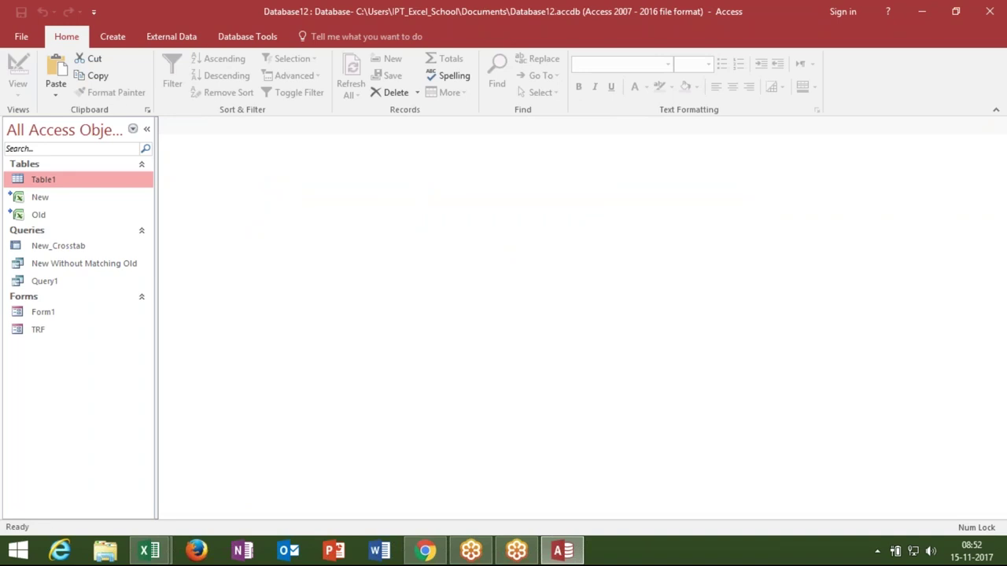
Open TRF in Design View, enlarge the footer, and delete the ID text box and label
{"action": "right_click", "coordinate": [53, 330]}
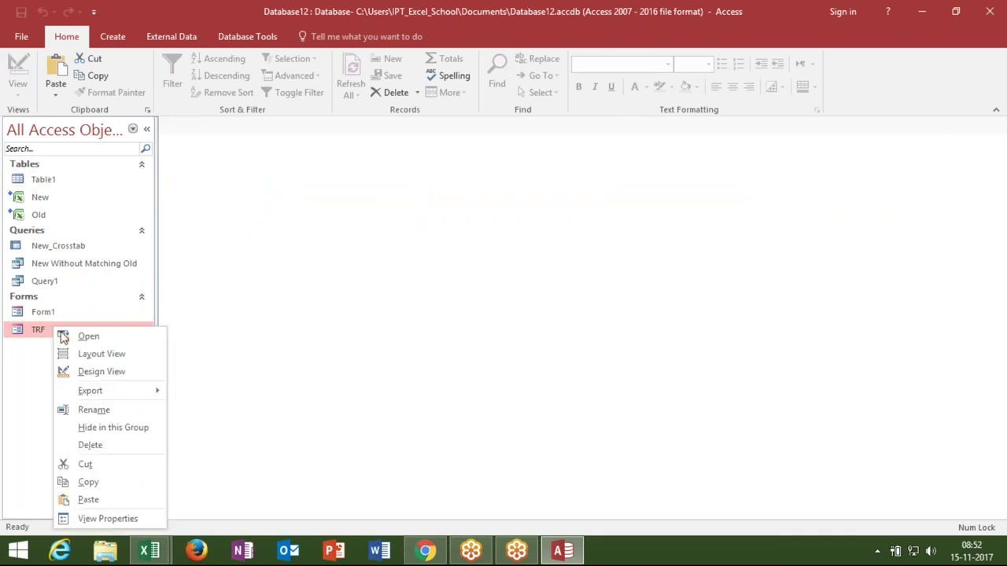
{"action": "left_click", "coordinate": [86, 371]}
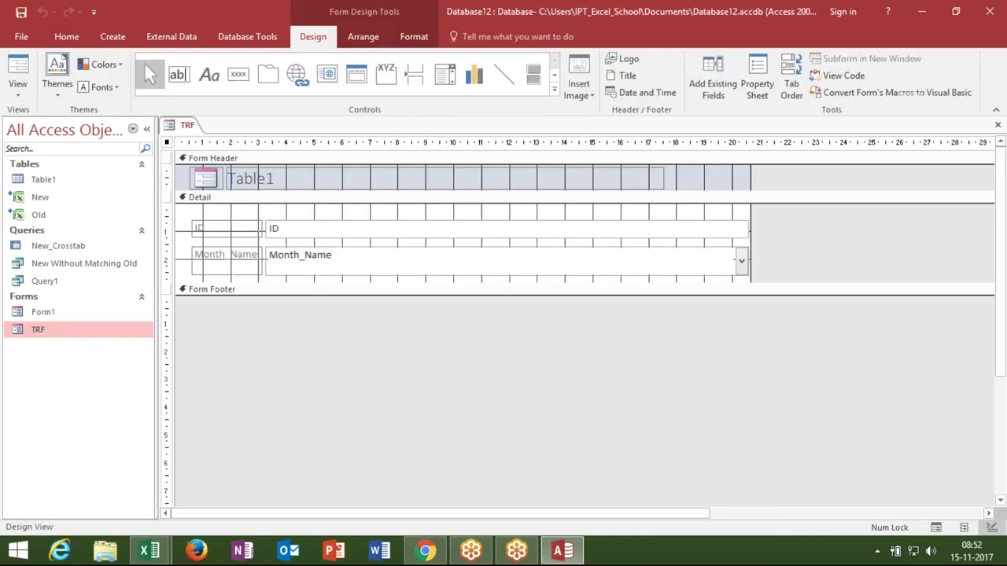
{"action": "left_click_drag", "start_coordinate": [337, 298], "coordinate": [359, 398]}
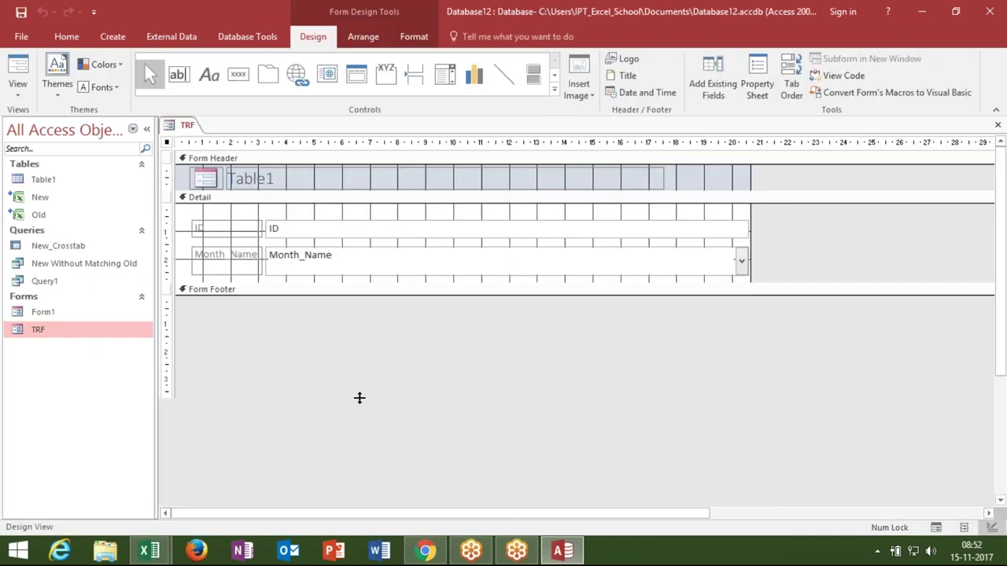
{"action": "left_click", "coordinate": [361, 235]}
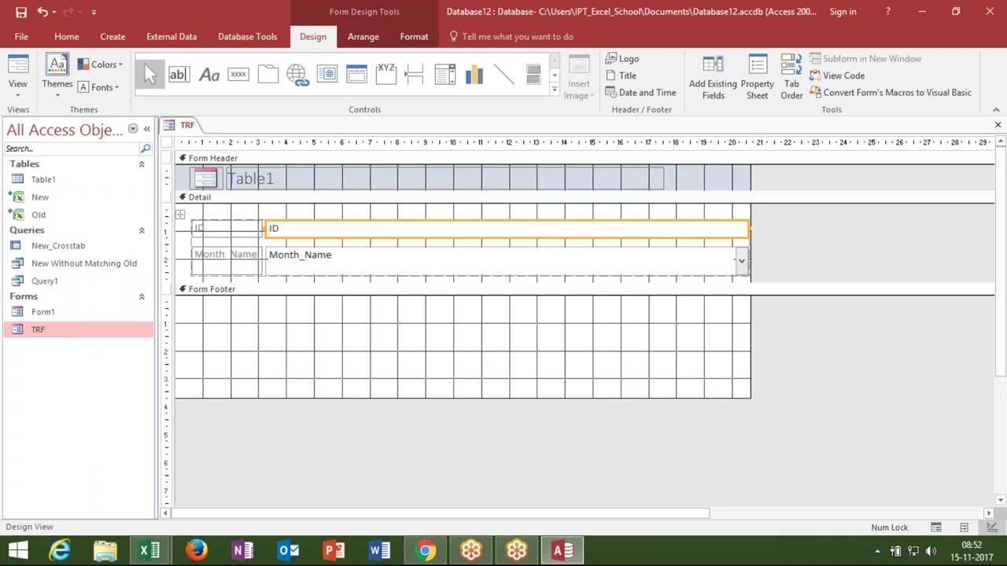
{"action": "key", "text": "Delete"}
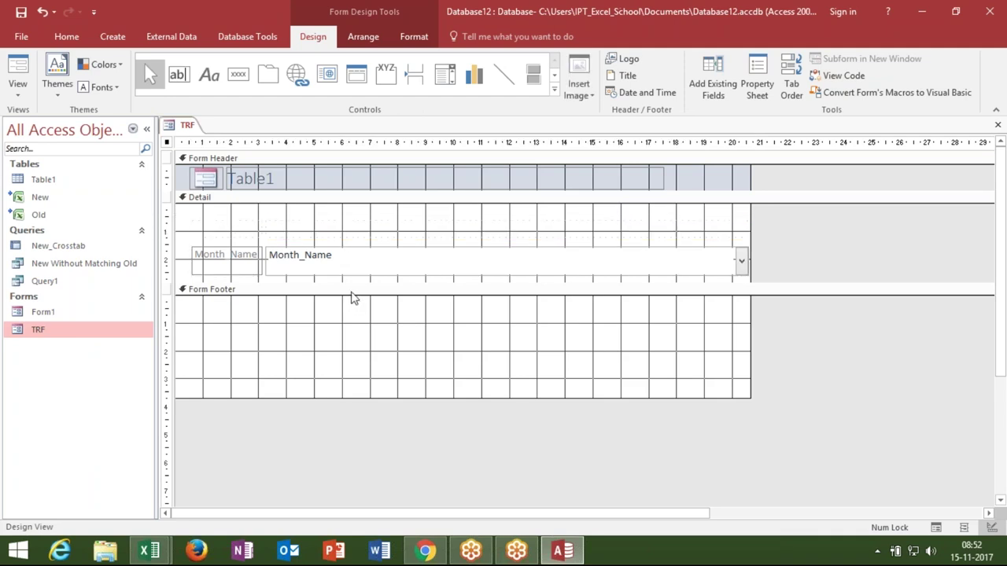
Move the Month_Name combo box up into the top row and make the Detail section taller
{"action": "left_click", "coordinate": [352, 251]}
{"action": "left_click_drag", "start_coordinate": [351, 250], "coordinate": [349, 218]}
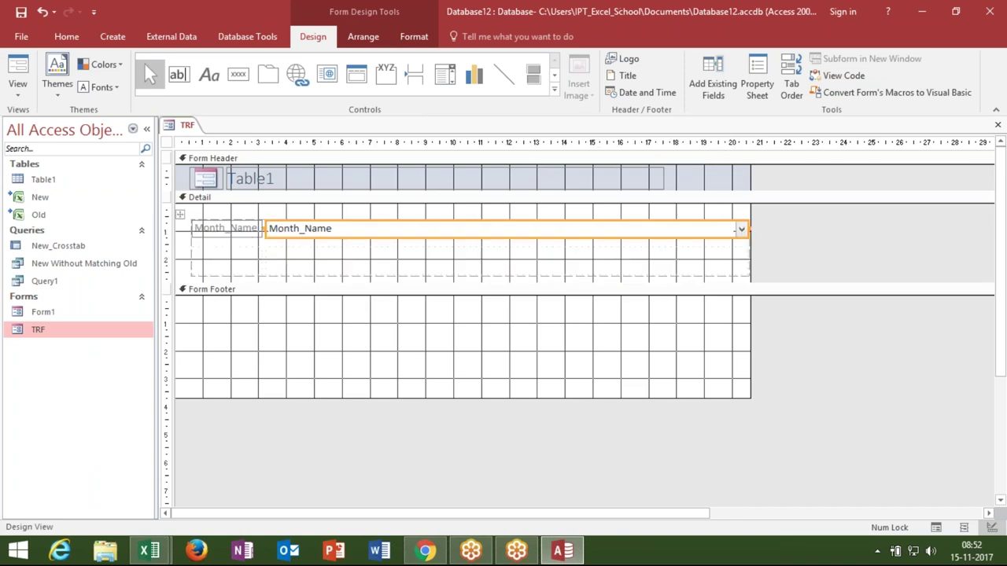
{"action": "left_click_drag", "start_coordinate": [739, 282], "coordinate": [763, 384]}
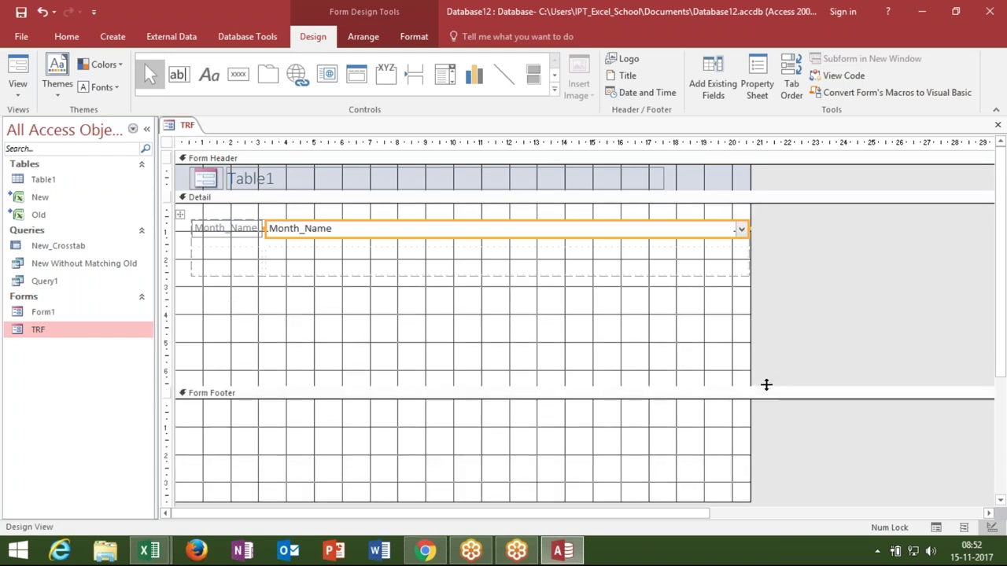
Narrow the Month_Name layout column and shrink the combo box to a short width
{"action": "left_click_drag", "start_coordinate": [753, 253], "coordinate": [750, 255]}
{"action": "left_click", "coordinate": [715, 250]}
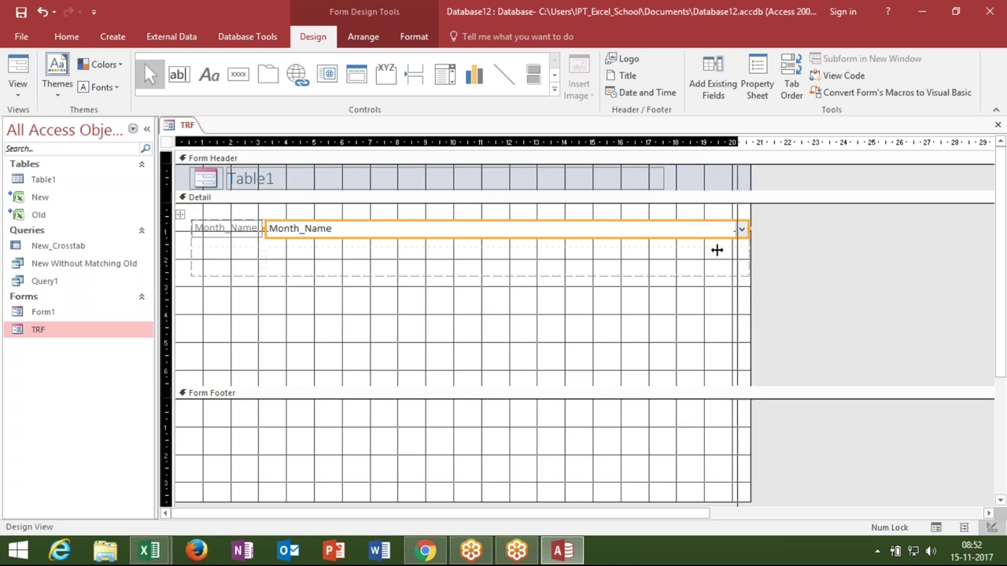
{"action": "left_click", "coordinate": [729, 233]}
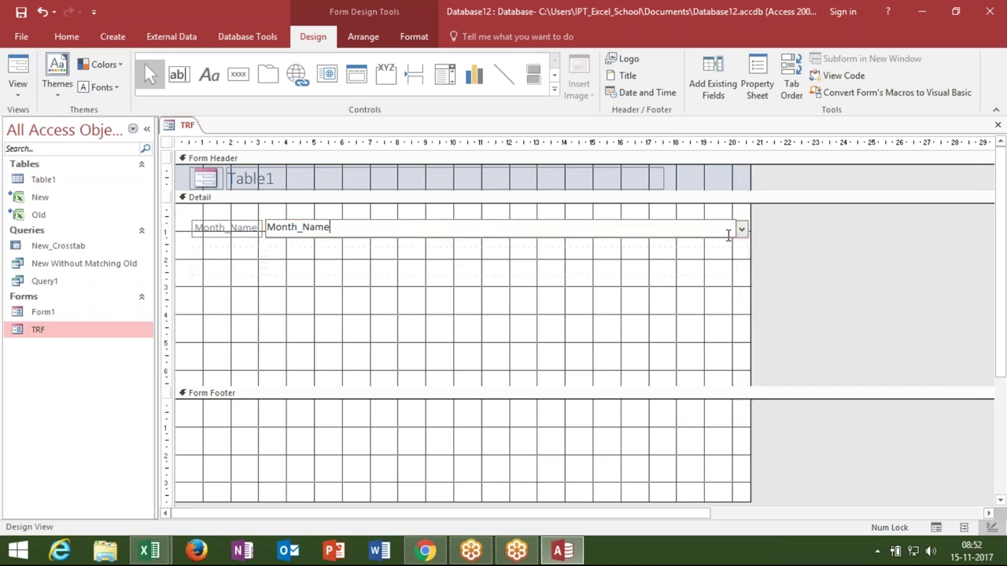
{"action": "left_click", "coordinate": [743, 259]}
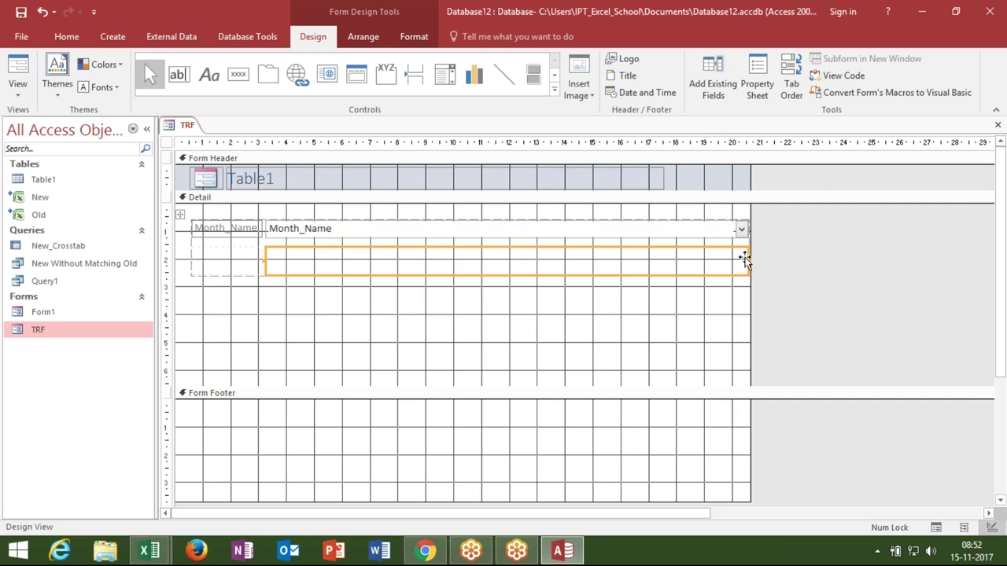
{"action": "left_click_drag", "start_coordinate": [744, 263], "coordinate": [560, 273]}
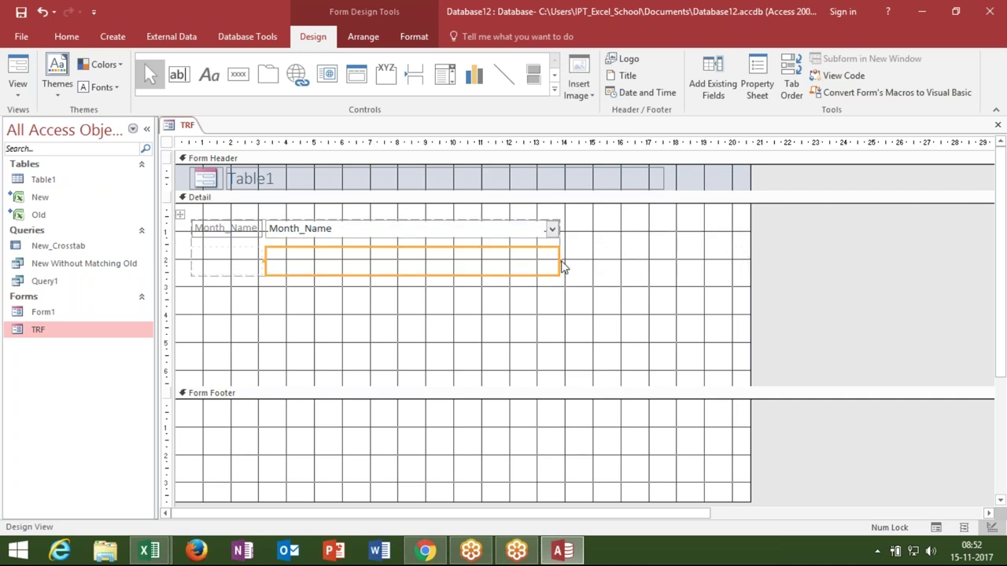
{"action": "mouse_move", "coordinate": [560, 262]}
{"action": "left_mouse_down"}
{"action": "mouse_move", "coordinate": [329, 266]}
{"action": "mouse_move", "coordinate": [343, 256]}
{"action": "left_mouse_up"}
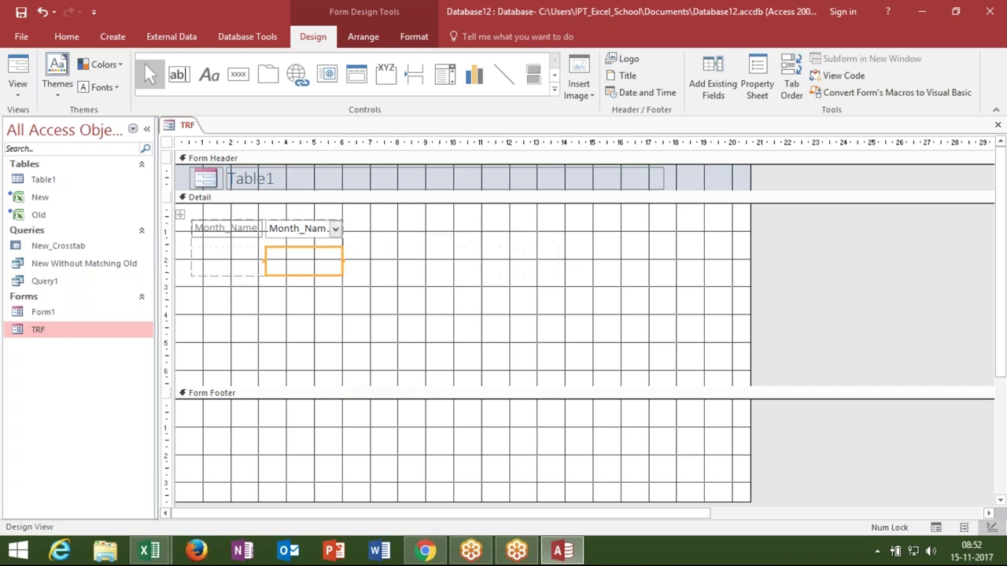
{"action": "left_click", "coordinate": [341, 292]}
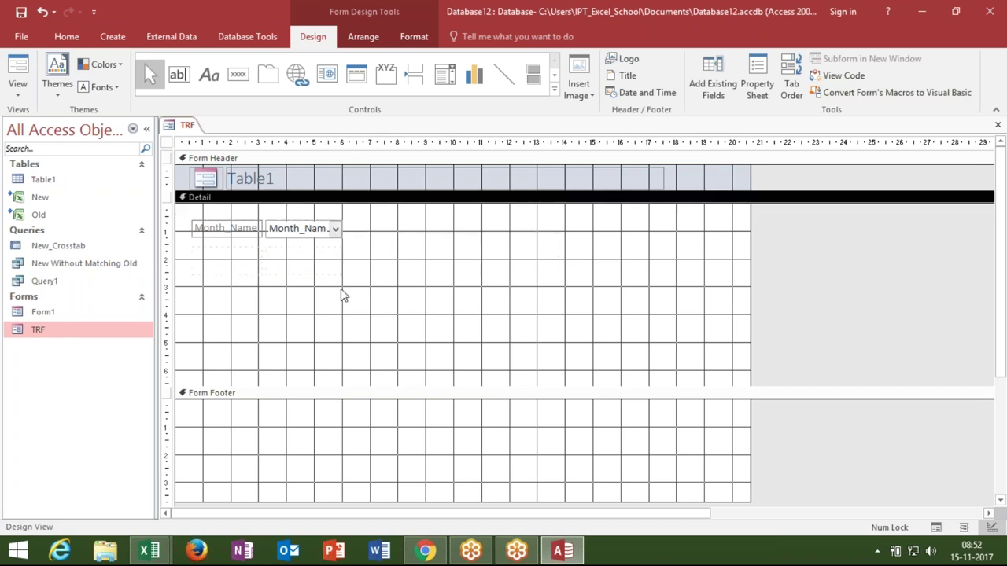
Draw a command button below the month list that runs Query1 (Miscellaneous > Run Query)
{"action": "left_click", "coordinate": [251, 83]}
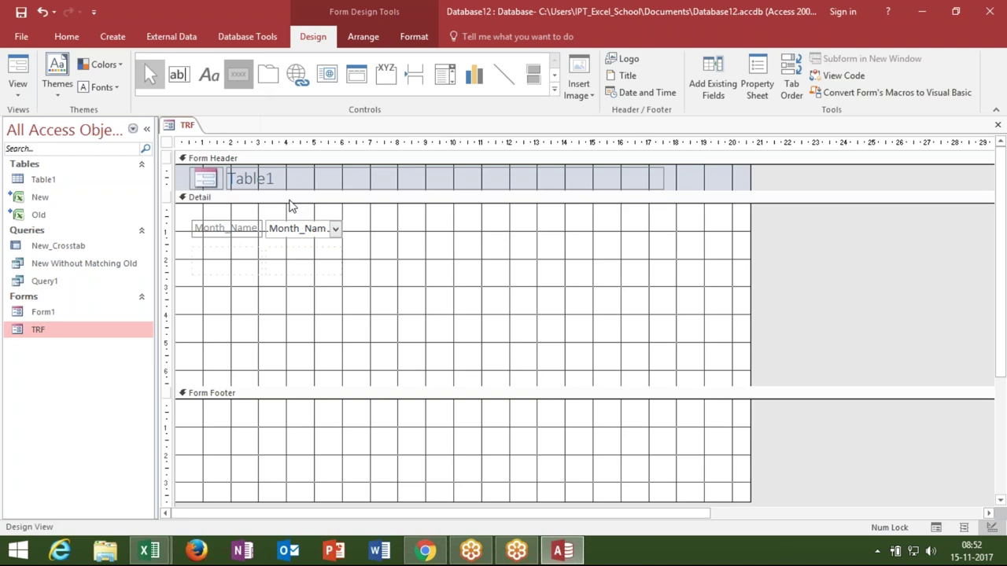
{"action": "left_click_drag", "start_coordinate": [309, 295], "coordinate": [404, 320]}
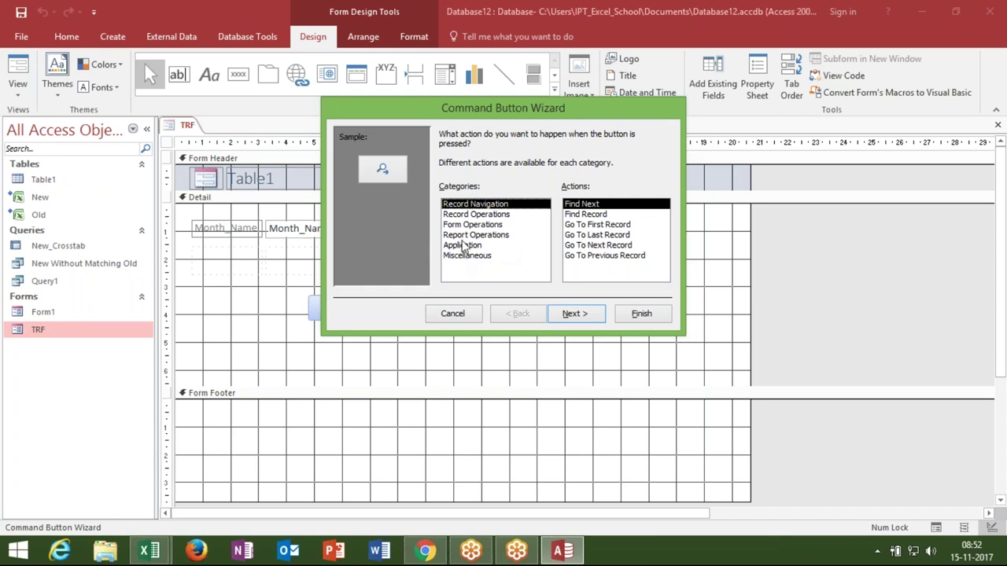
{"action": "left_click", "coordinate": [463, 246]}
{"action": "left_click", "coordinate": [470, 255]}
{"action": "left_click", "coordinate": [586, 236]}
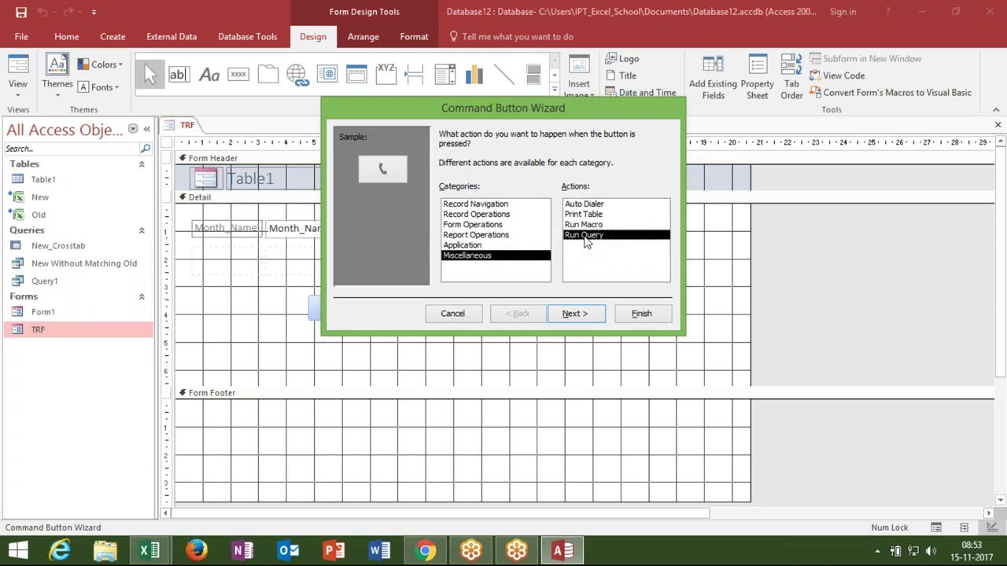
{"action": "left_click", "coordinate": [573, 316]}
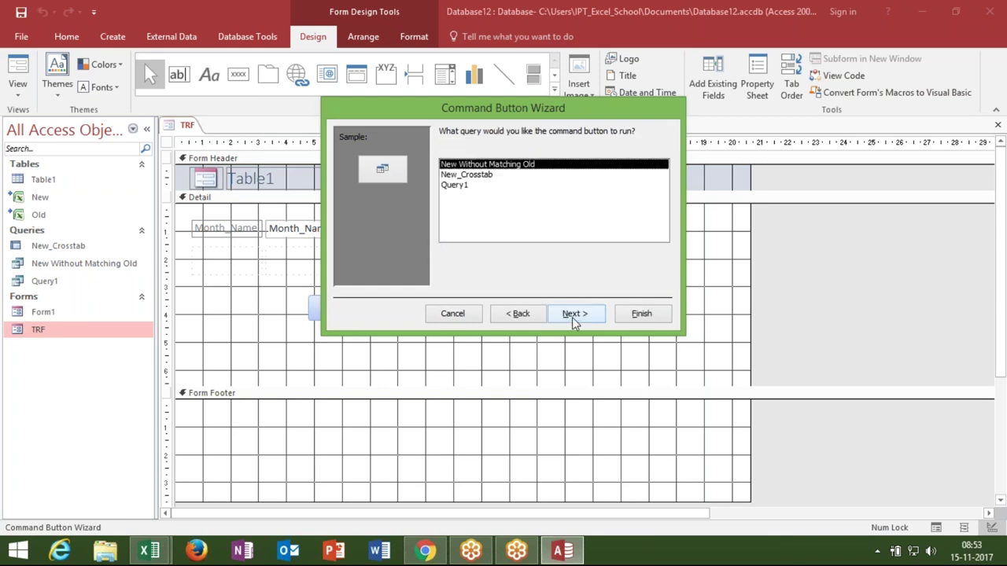
{"action": "left_click", "coordinate": [456, 185]}
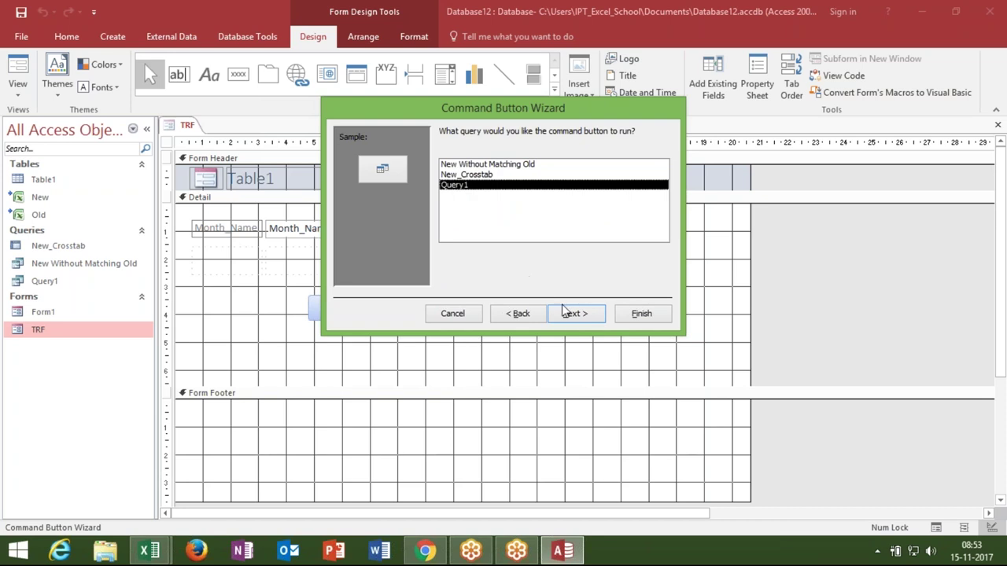
{"action": "left_click", "coordinate": [564, 313]}
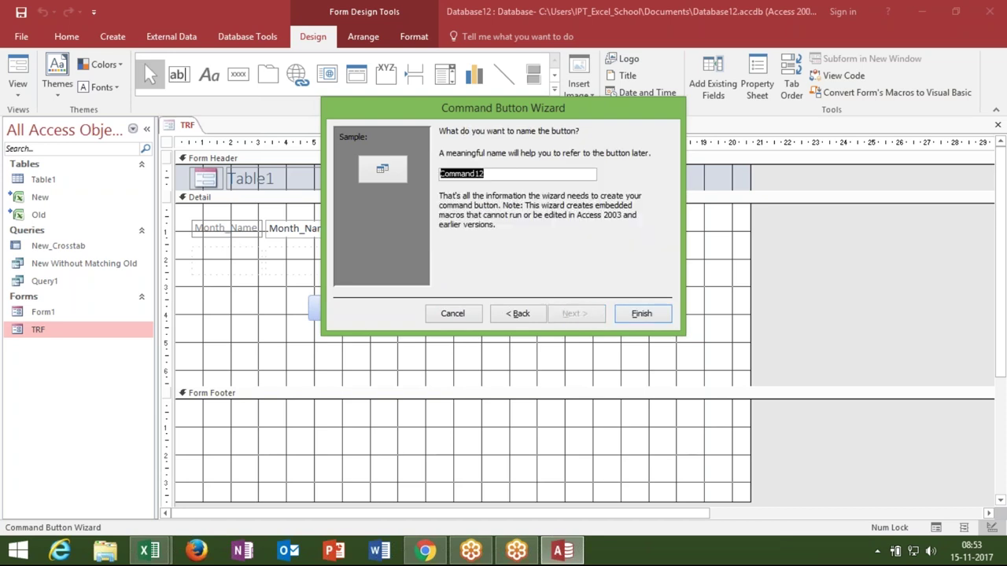
{"action": "left_click", "coordinate": [643, 315]}
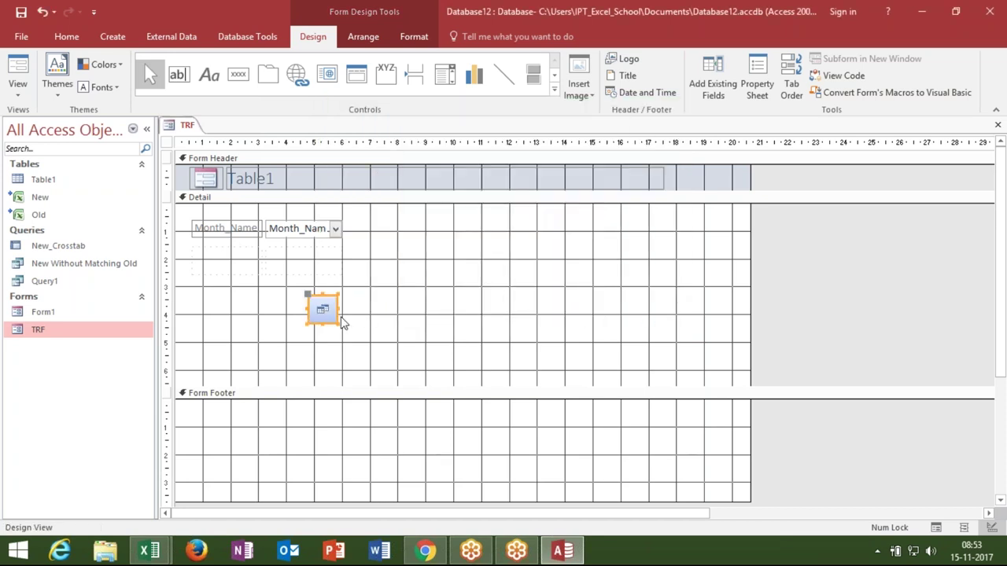
Widen the new button, then close the TRF design and save the changes
{"action": "left_click_drag", "start_coordinate": [338, 308], "coordinate": [384, 308]}
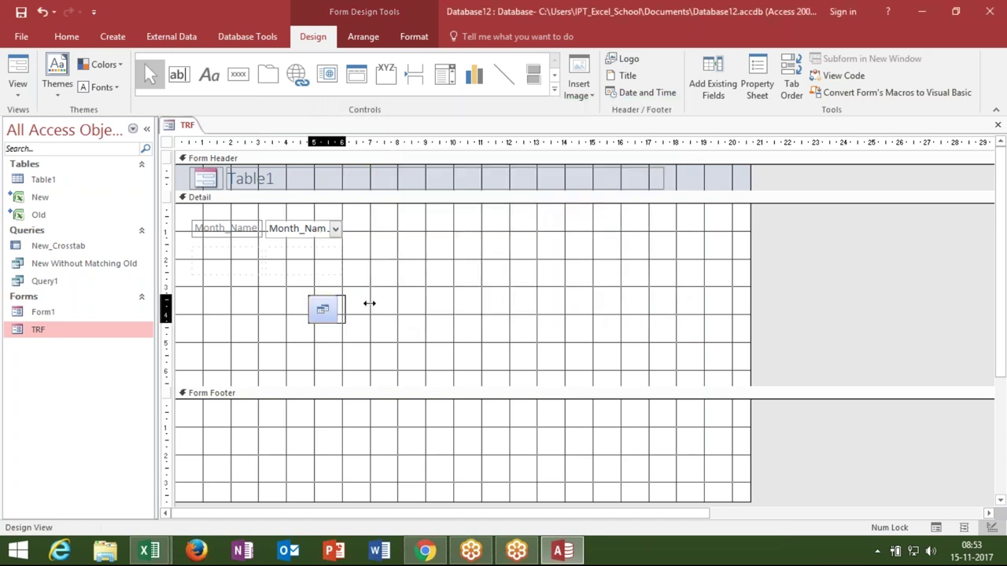
{"action": "left_click", "coordinate": [460, 314]}
{"action": "left_click", "coordinate": [997, 125]}
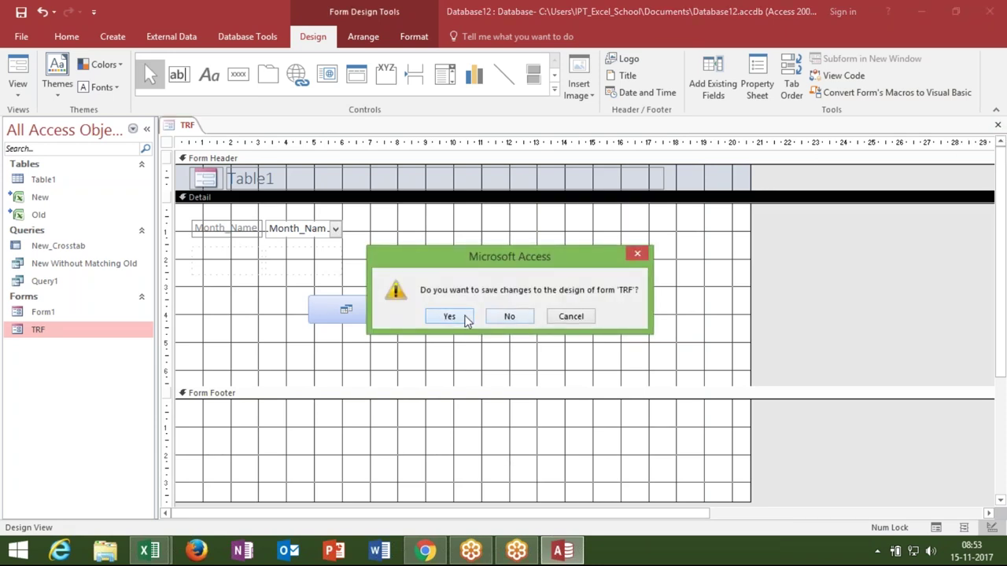
{"action": "left_click", "coordinate": [464, 318]}
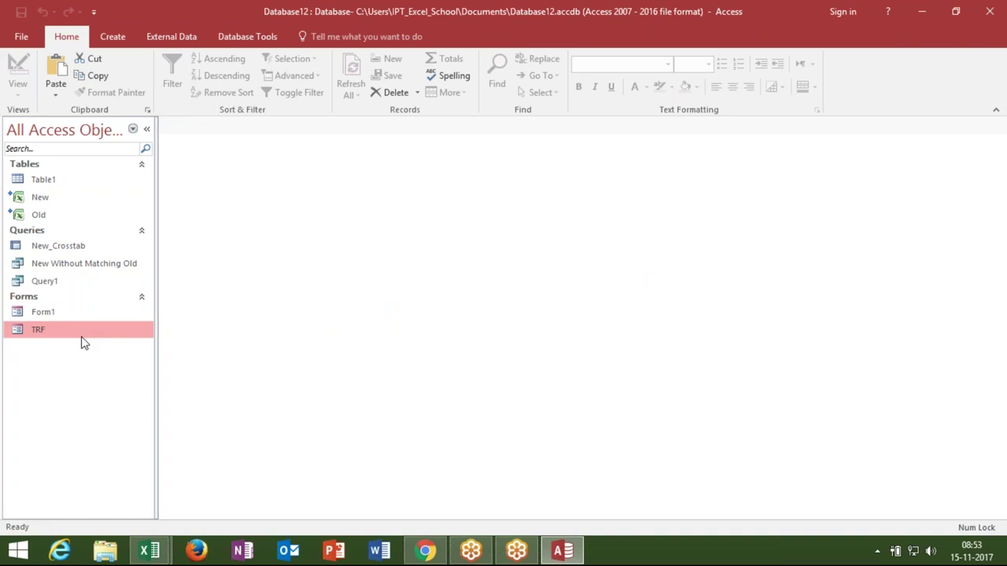
Open TRF, choose Apr, Aug, then Dec from the Month_Name list, and close the form
{"action": "double_click", "coordinate": [82, 337]}
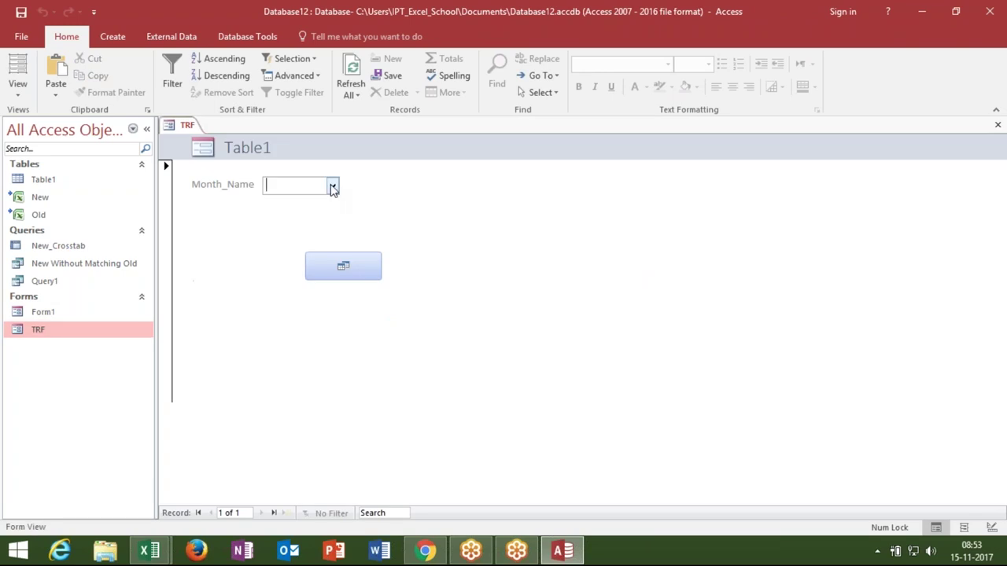
{"action": "left_click", "coordinate": [333, 186]}
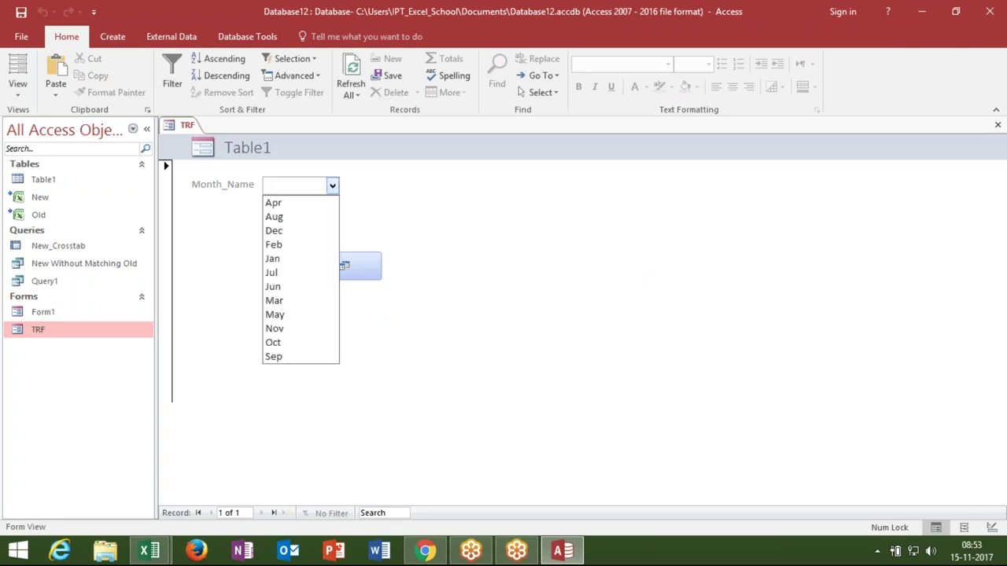
{"action": "left_click", "coordinate": [316, 204]}
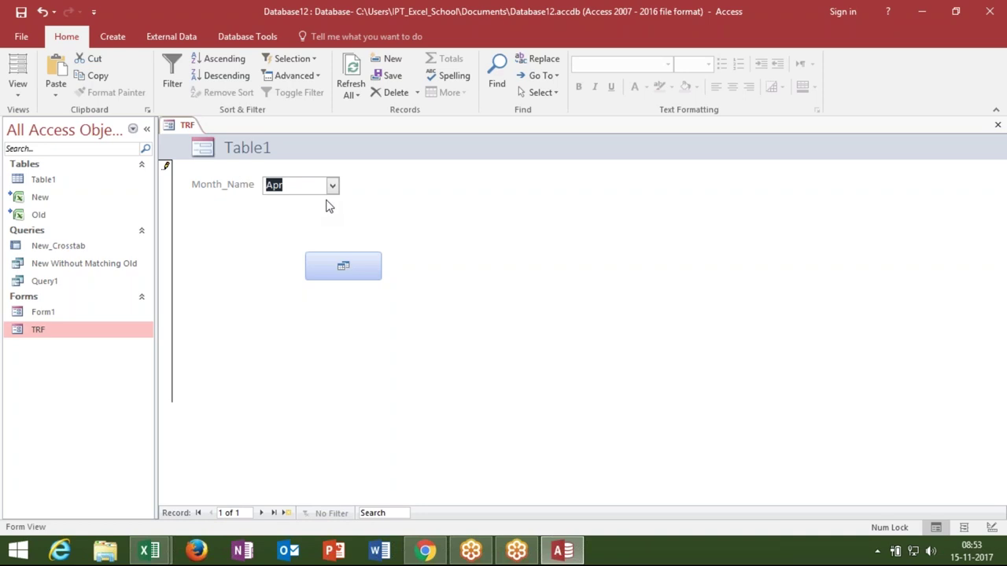
{"action": "left_click", "coordinate": [333, 187]}
{"action": "left_click", "coordinate": [325, 217]}
{"action": "left_click", "coordinate": [333, 187]}
{"action": "left_click", "coordinate": [319, 231]}
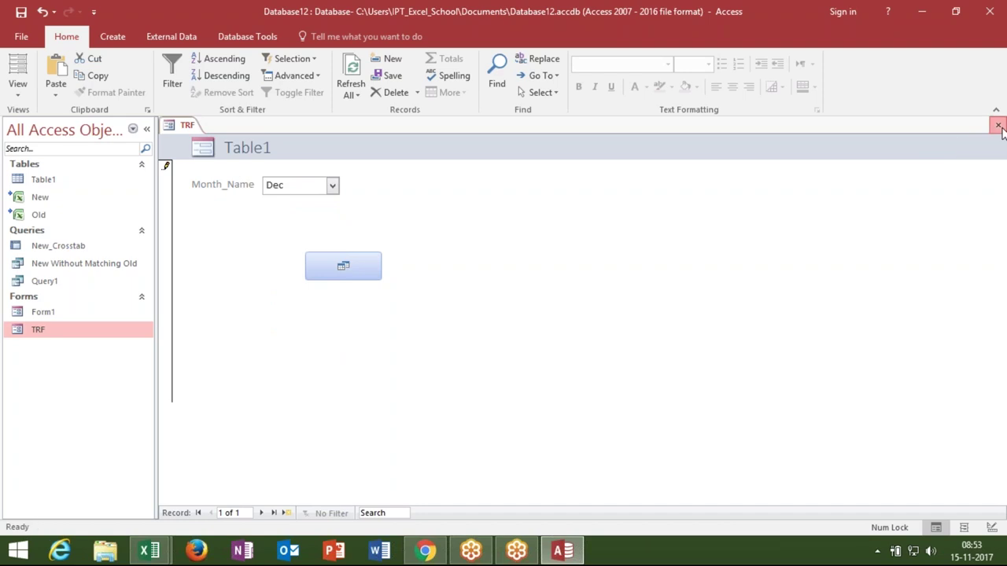
{"action": "left_click", "coordinate": [997, 126]}
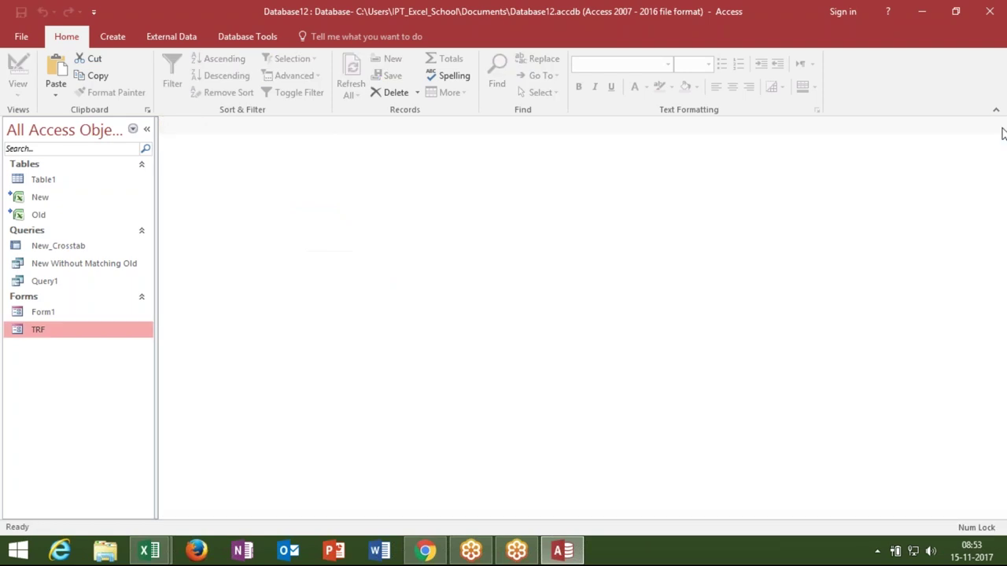
Browse the Create and External Data tabs, restore the Access window, and quit Access
{"action": "left_click", "coordinate": [114, 38]}
{"action": "left_click", "coordinate": [173, 39]}
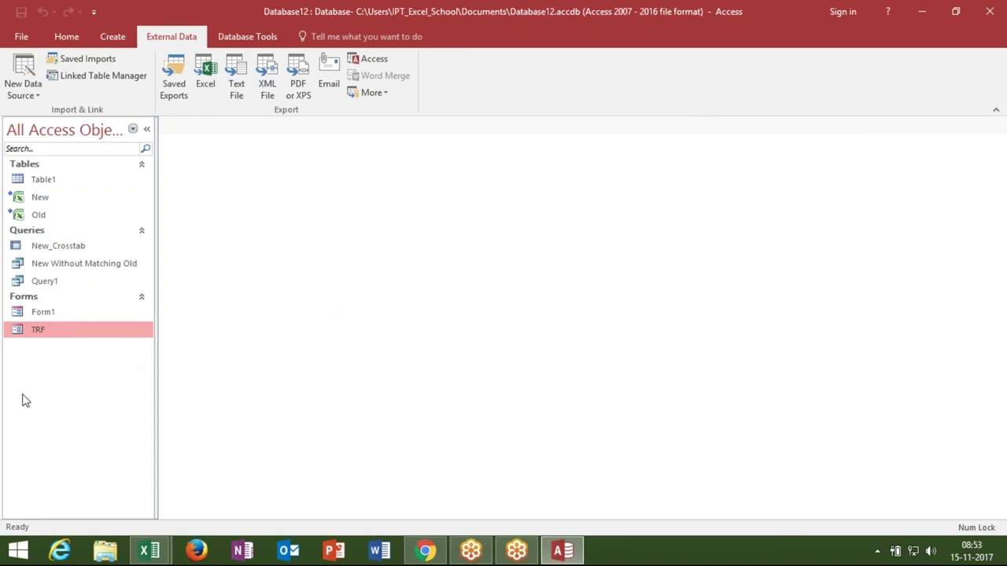
{"action": "double_click", "coordinate": [371, 18]}
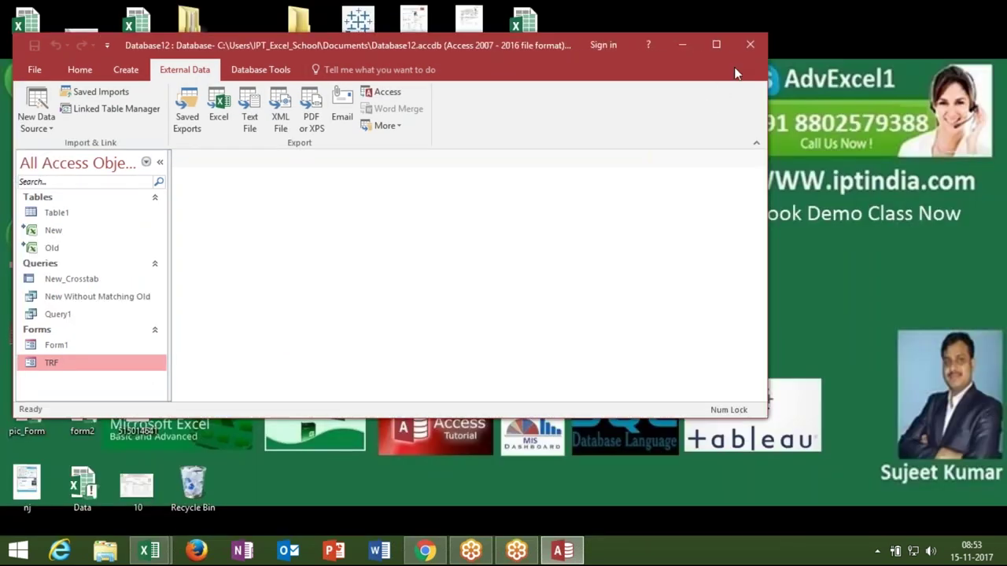
{"action": "left_click", "coordinate": [751, 44]}
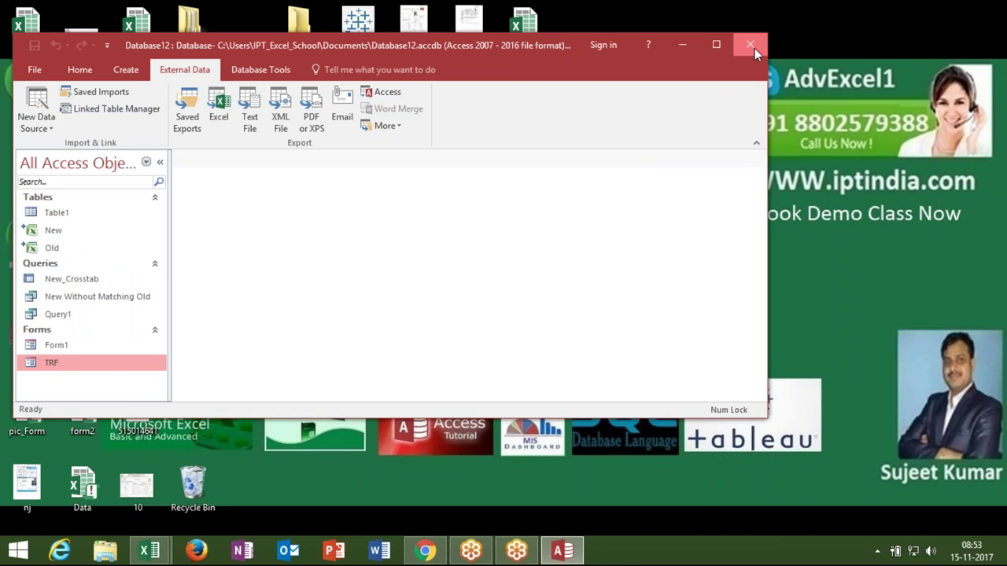